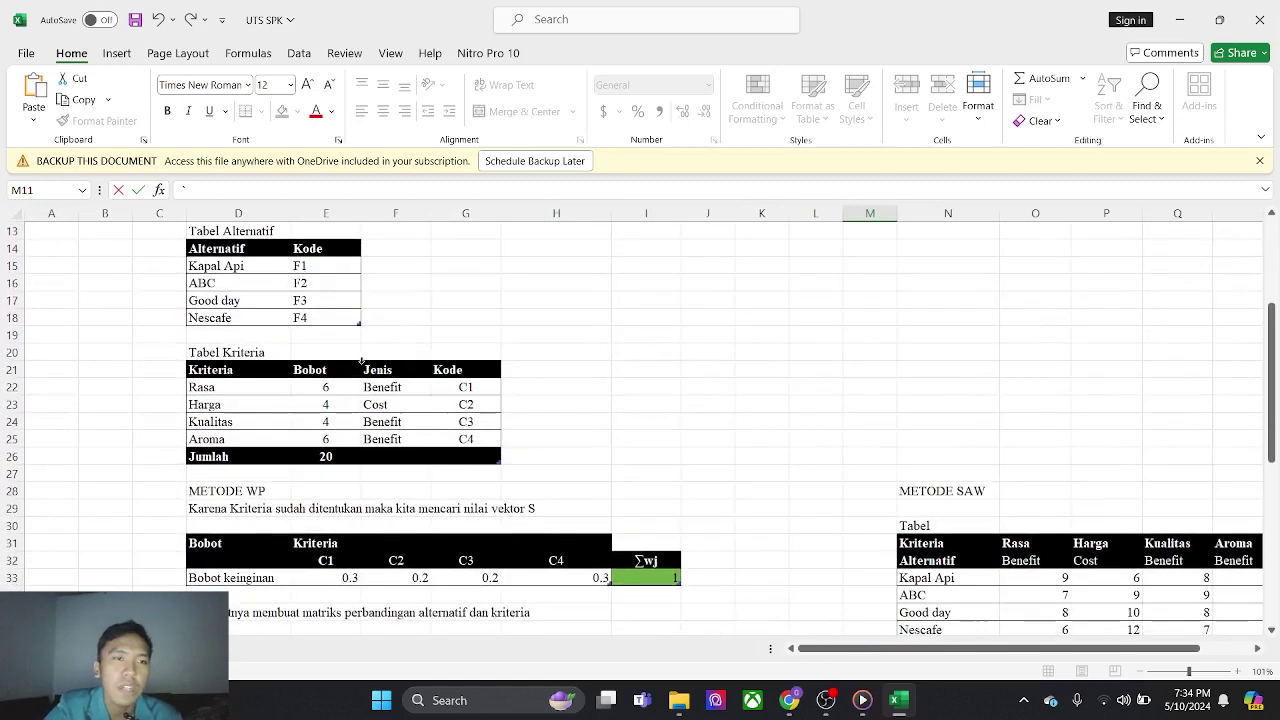
Review the alternatives and criteria tables, and examine the ratings table of the METODE SAW section.
{"action": "scroll", "coordinate": [361, 363], "scroll_direction": "up", "scroll_amount": 1}
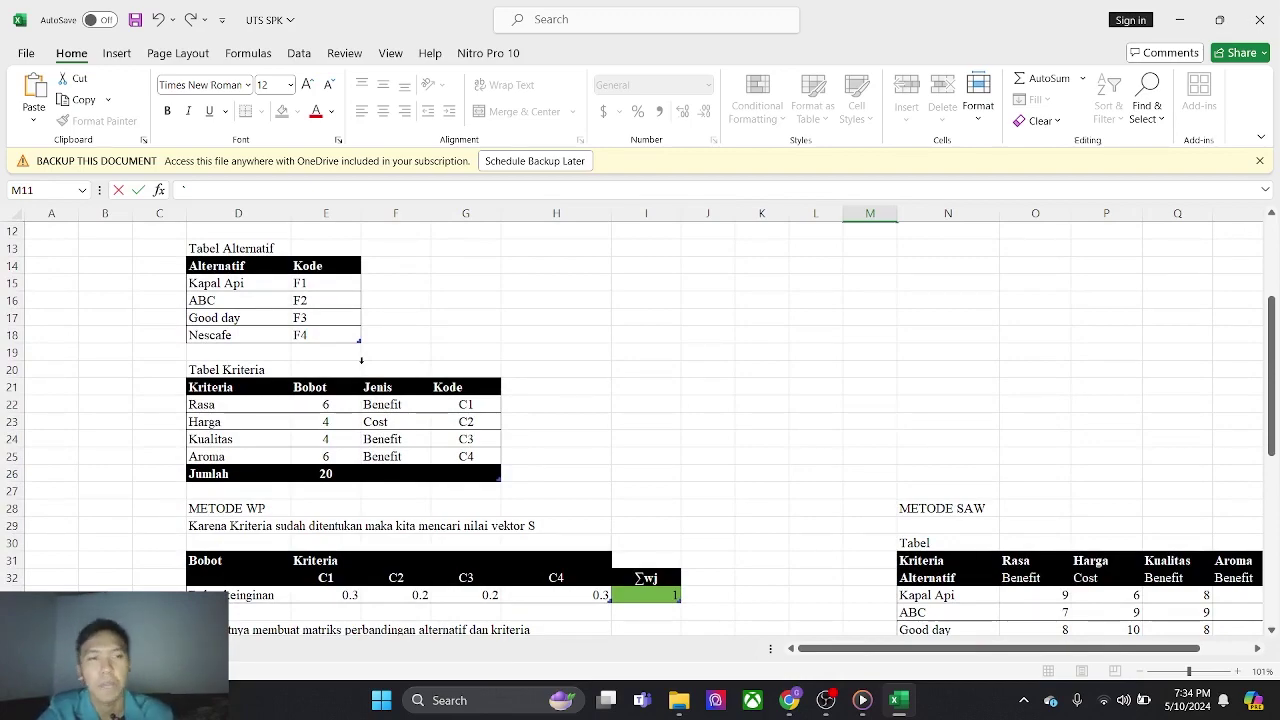
{"action": "scroll", "coordinate": [361, 360], "scroll_direction": "down", "scroll_amount": 2}
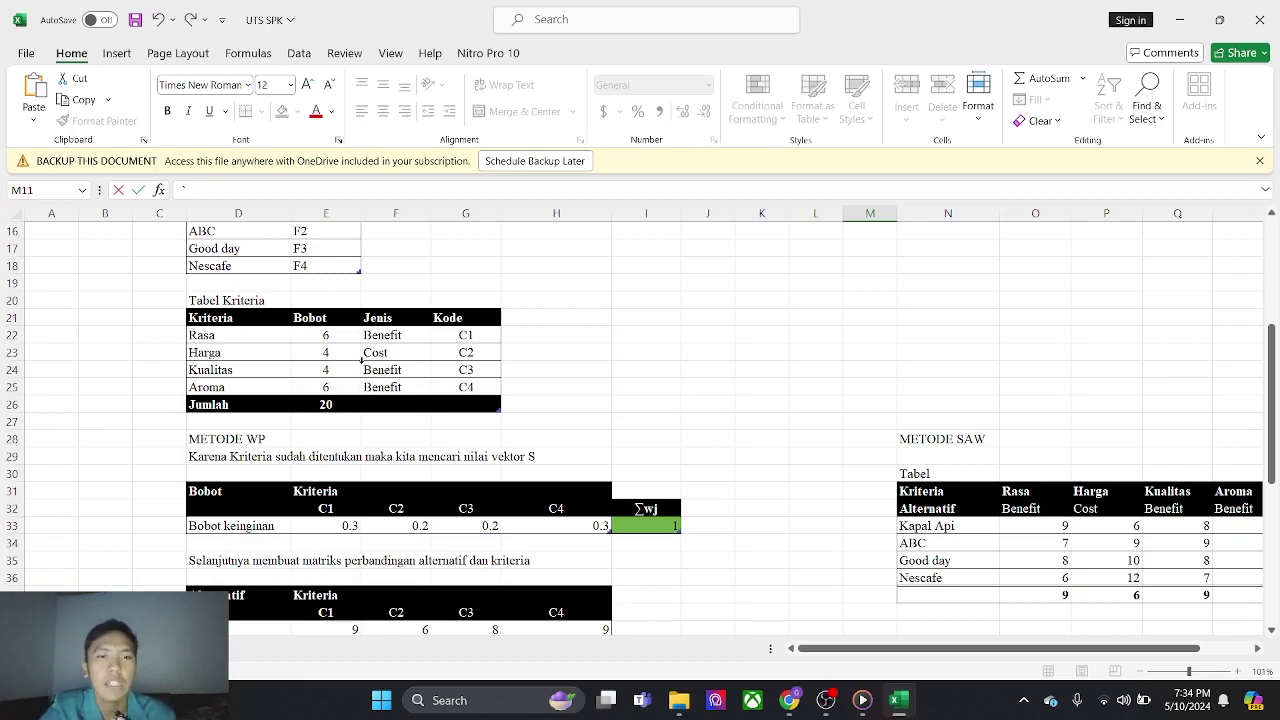
{"action": "scroll", "coordinate": [362, 361], "scroll_direction": "right", "scroll_amount": 4}
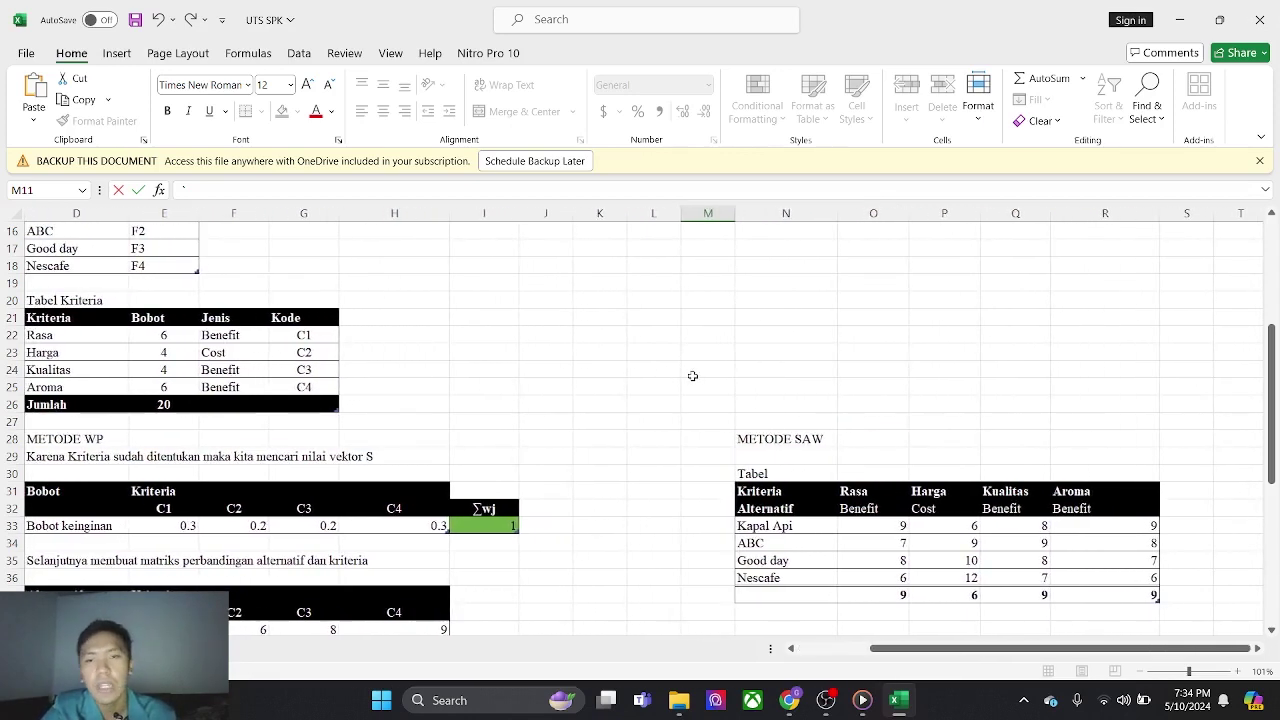
{"action": "scroll", "coordinate": [692, 376], "scroll_direction": "right", "scroll_amount": 2}
{"action": "scroll", "coordinate": [931, 449], "scroll_direction": "down", "scroll_amount": 3}
{"action": "scroll", "coordinate": [931, 449], "scroll_direction": "right", "scroll_amount": 2}
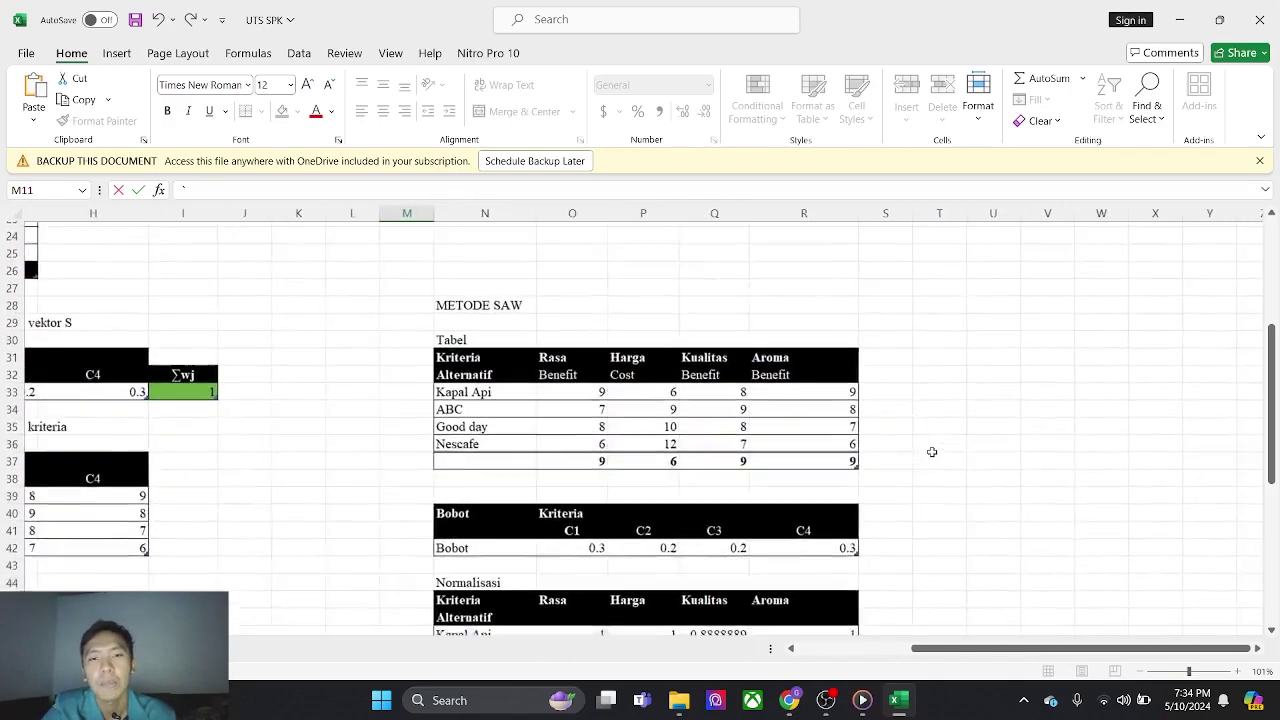
{"action": "scroll", "coordinate": [931, 452], "scroll_direction": "down", "scroll_amount": 1}
{"action": "scroll", "coordinate": [931, 452], "scroll_direction": "right", "scroll_amount": 1}
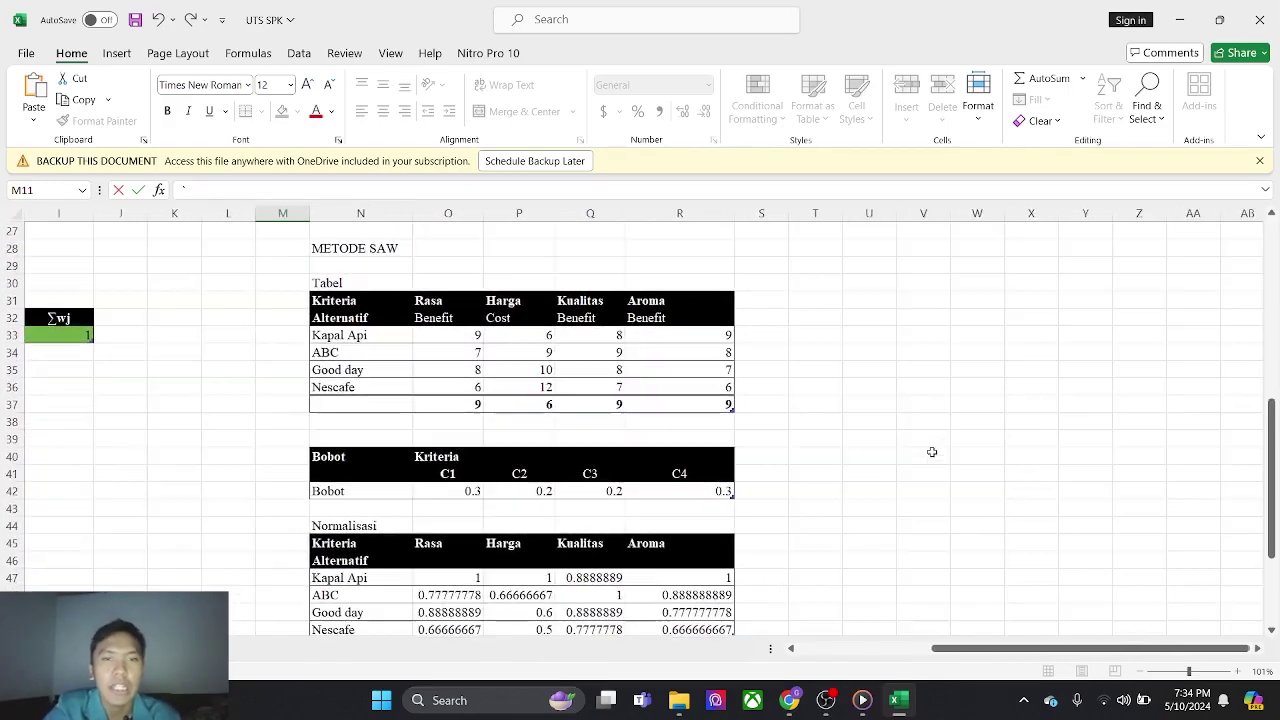
{"action": "scroll", "coordinate": [931, 452], "scroll_direction": "up", "scroll_amount": 1}
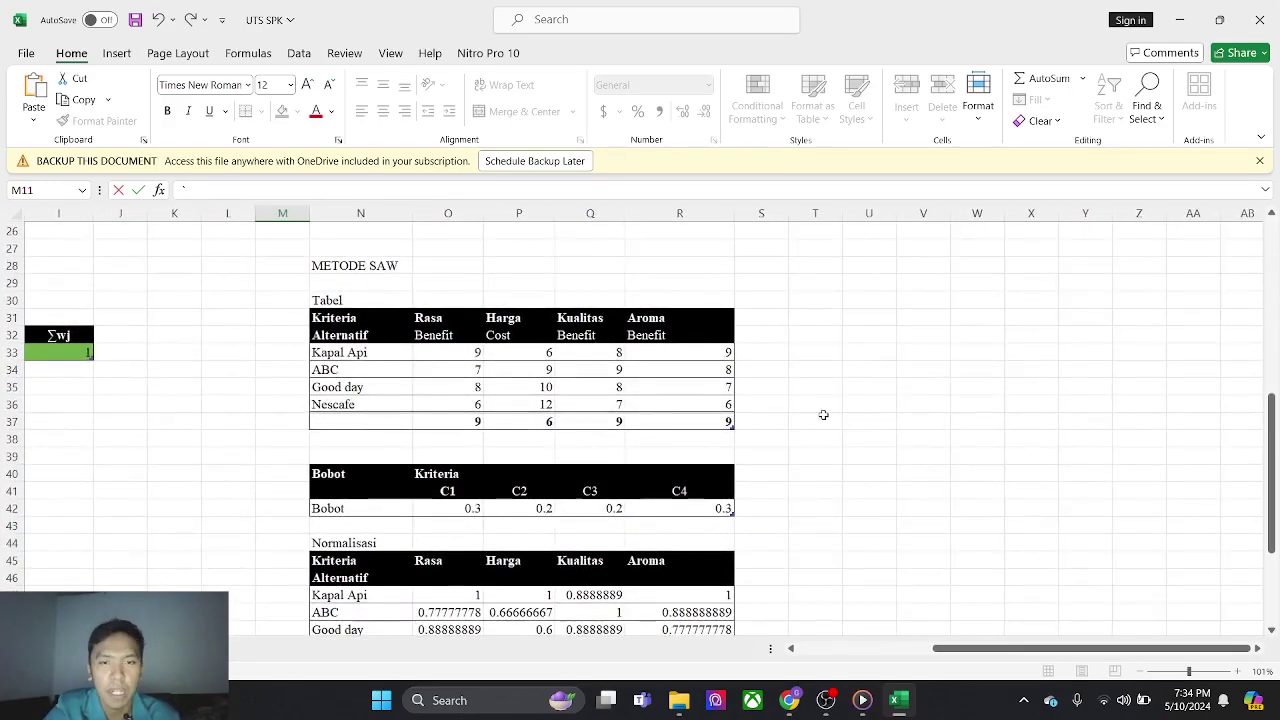
{"action": "left_click", "coordinate": [748, 422]}
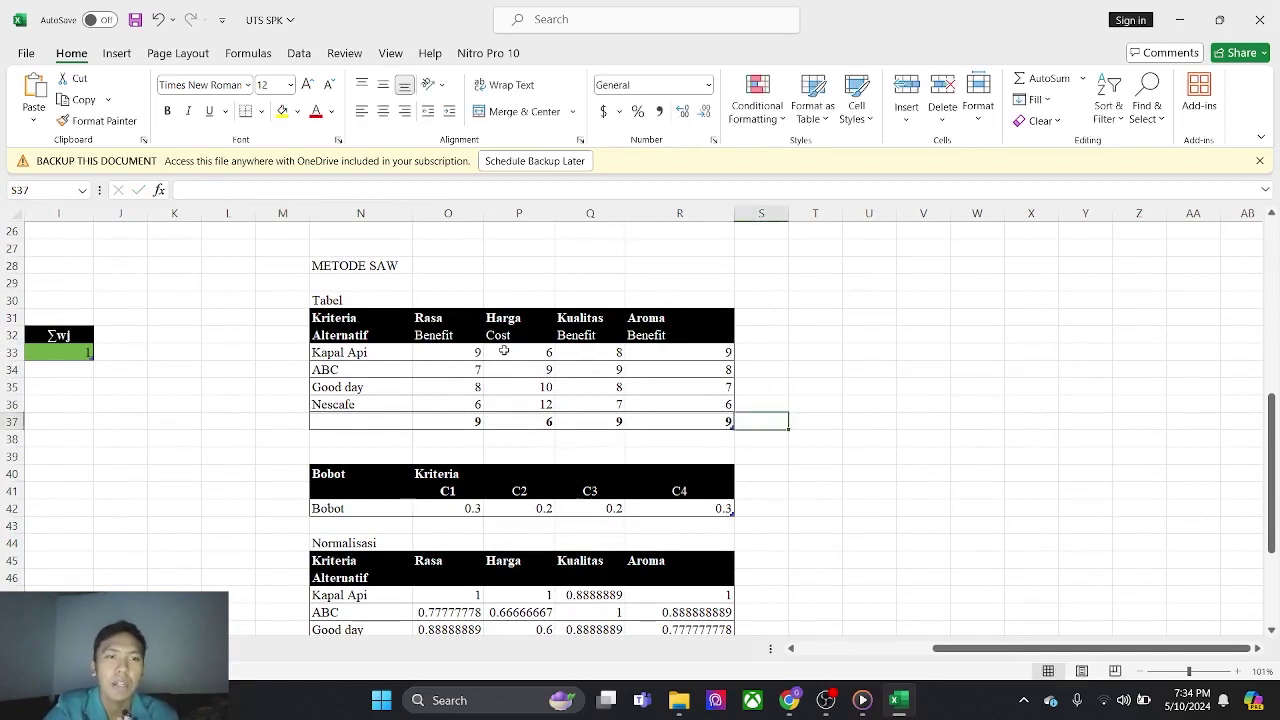
{"action": "left_click", "coordinate": [753, 355]}
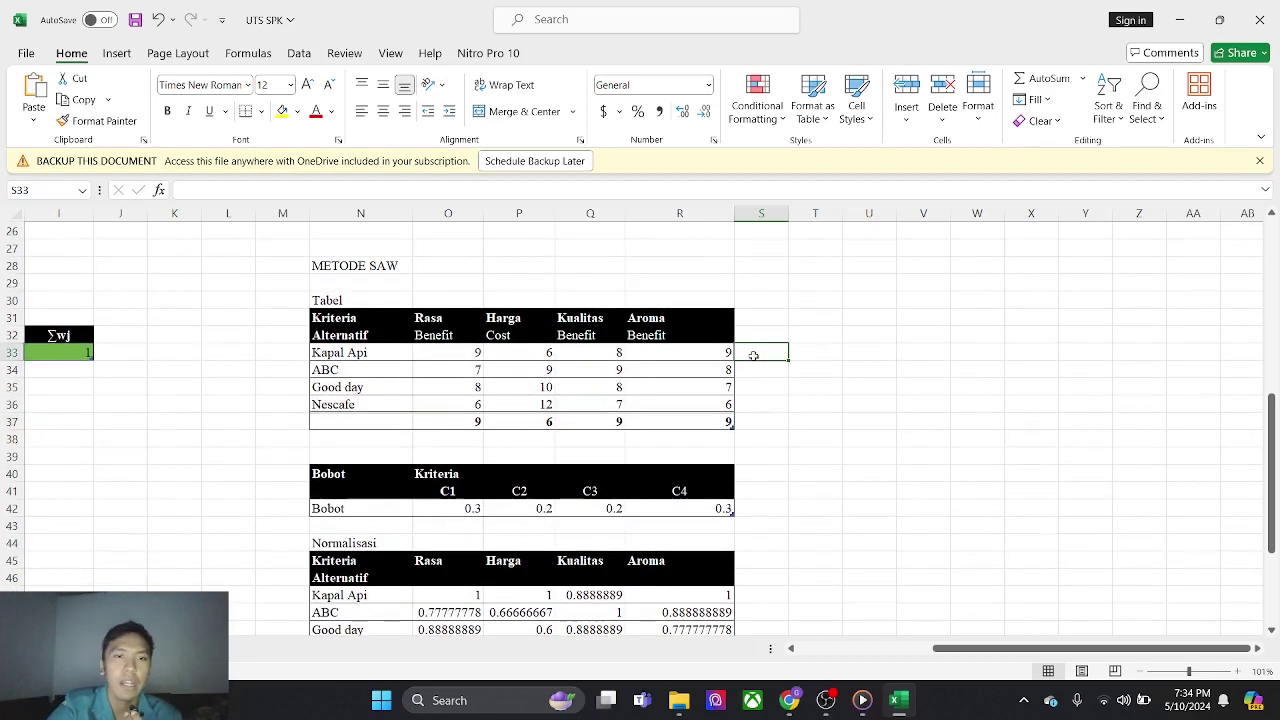
{"action": "scroll", "coordinate": [753, 355], "scroll_direction": "up", "scroll_amount": 2, "text": "ctrl"}
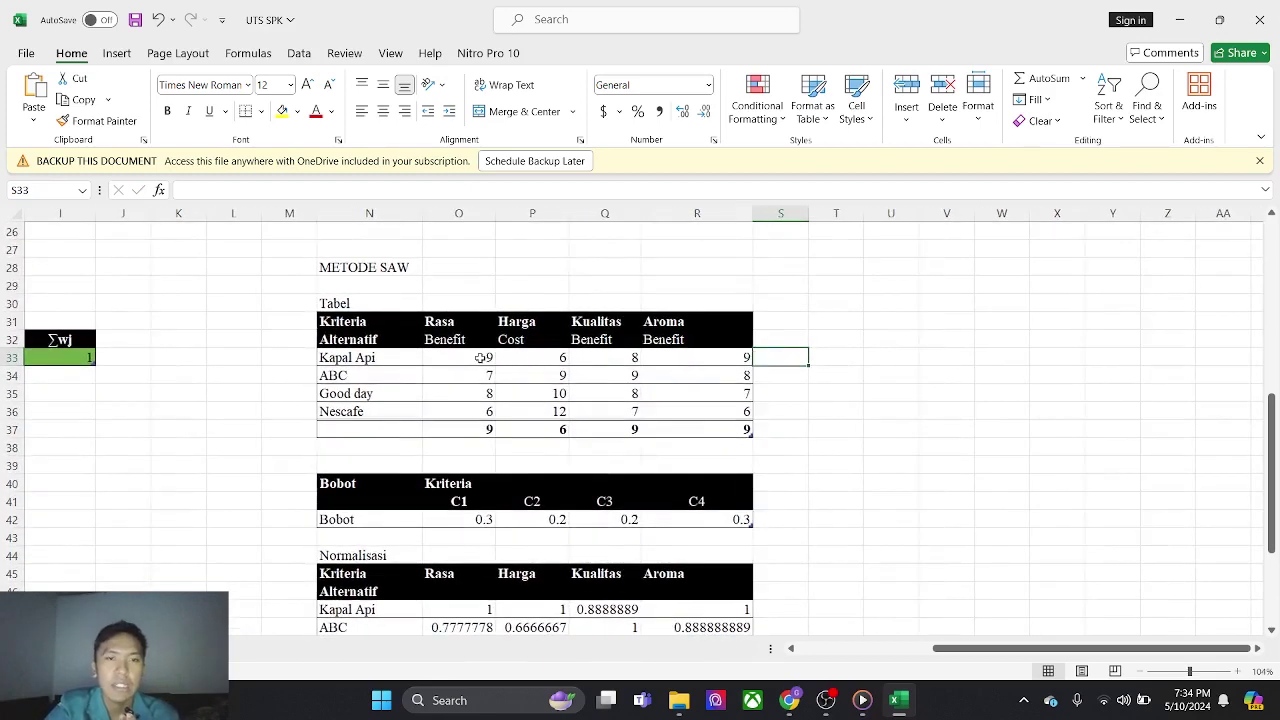
Inspect the summary-row formulas for the Rasa and Harga columns in the METODE SAW ratings table.
{"action": "left_click", "coordinate": [480, 357]}
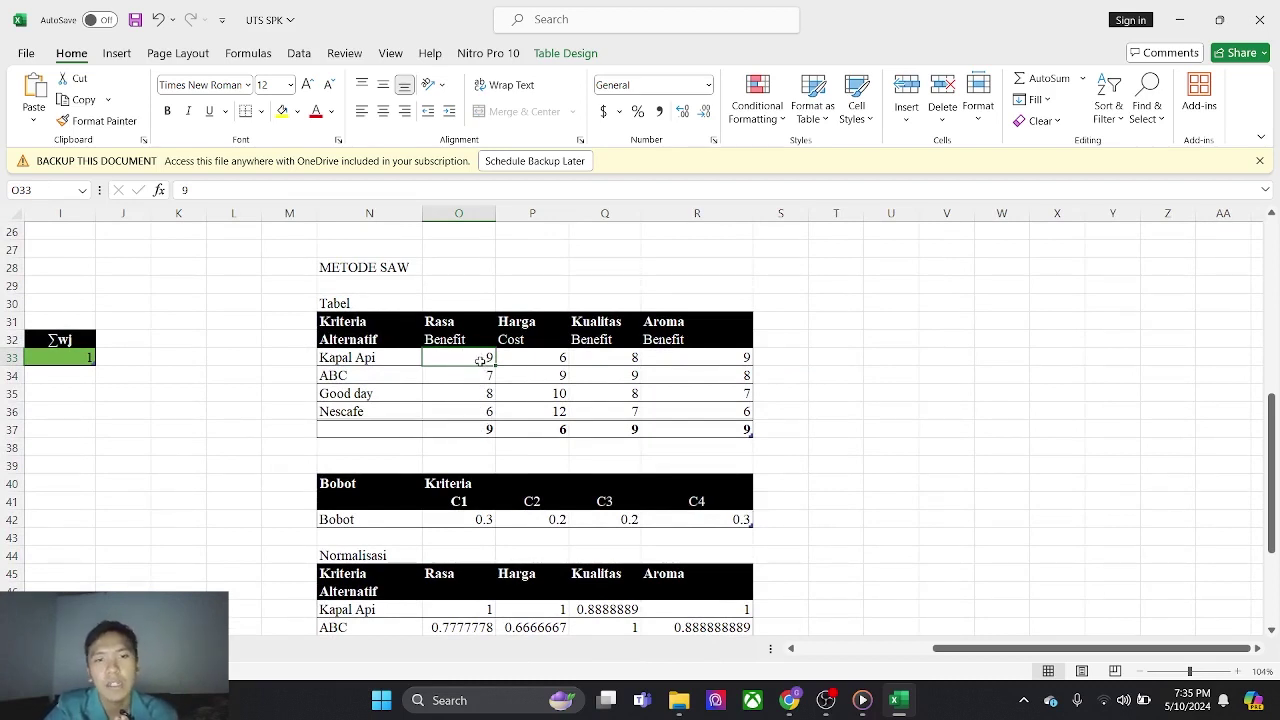
{"action": "left_click", "coordinate": [462, 430]}
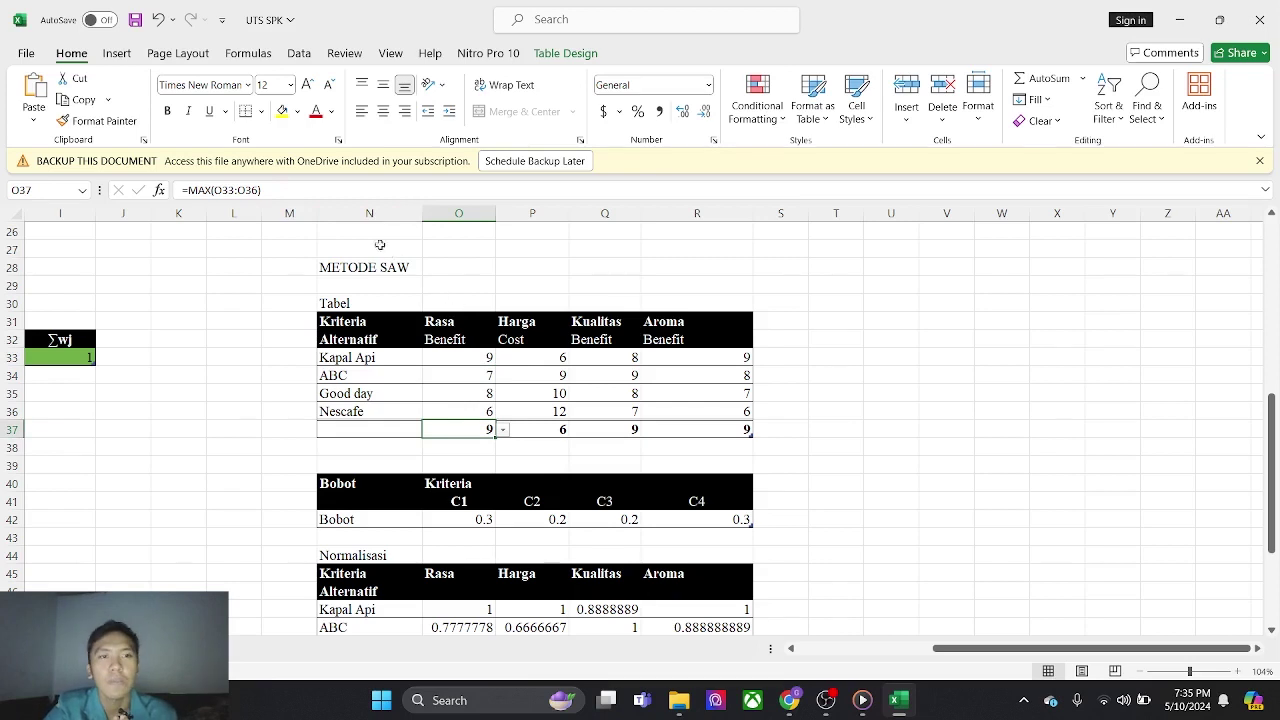
{"action": "left_click", "coordinate": [283, 191]}
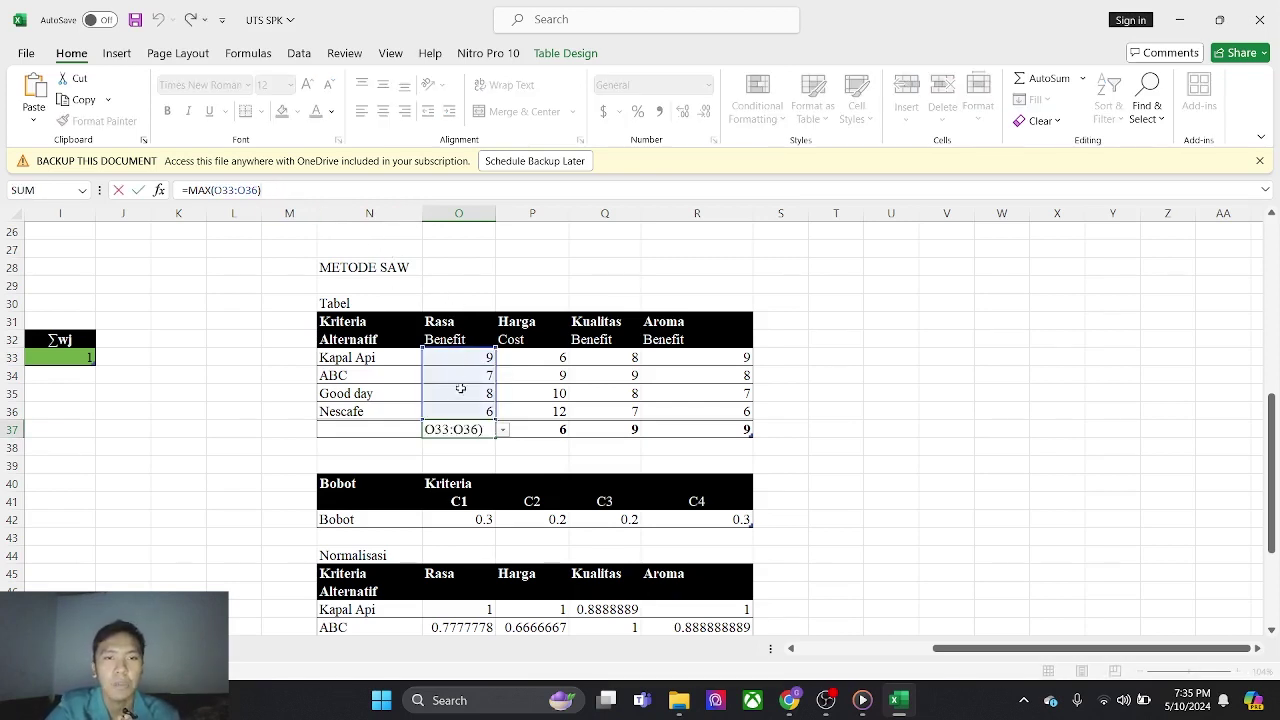
{"action": "left_click", "coordinate": [540, 357]}
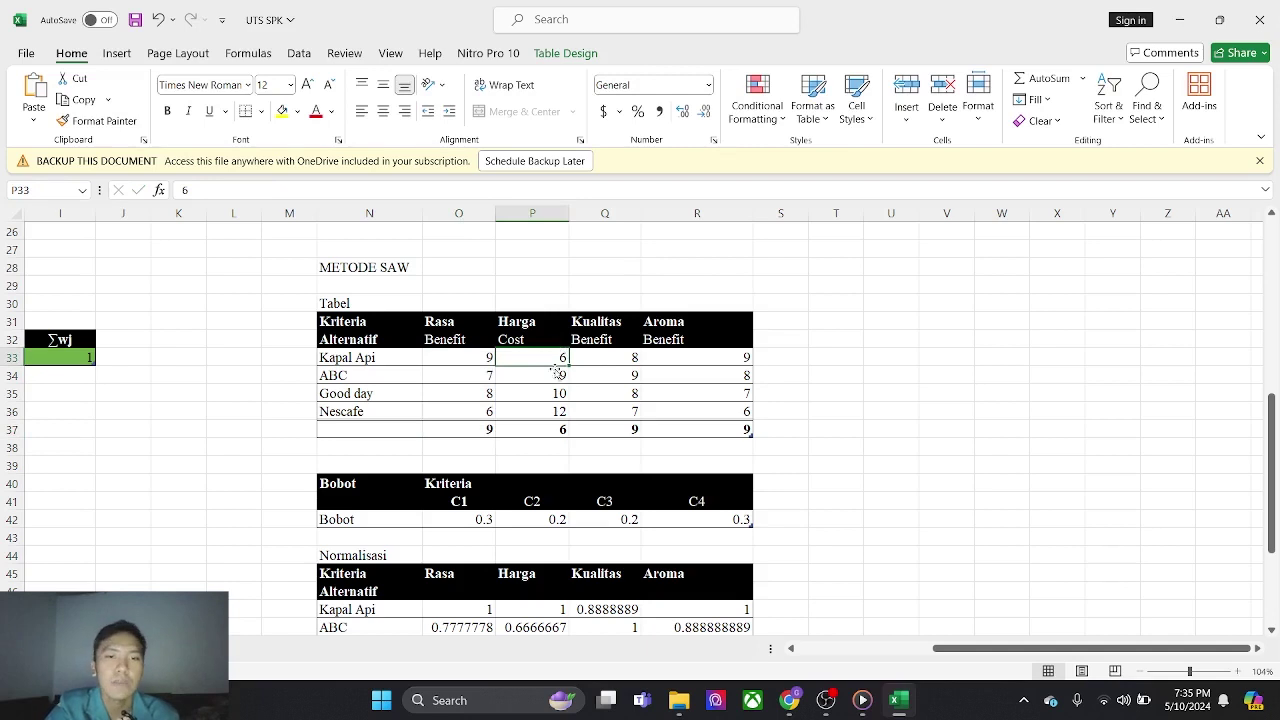
{"action": "left_click", "coordinate": [535, 428]}
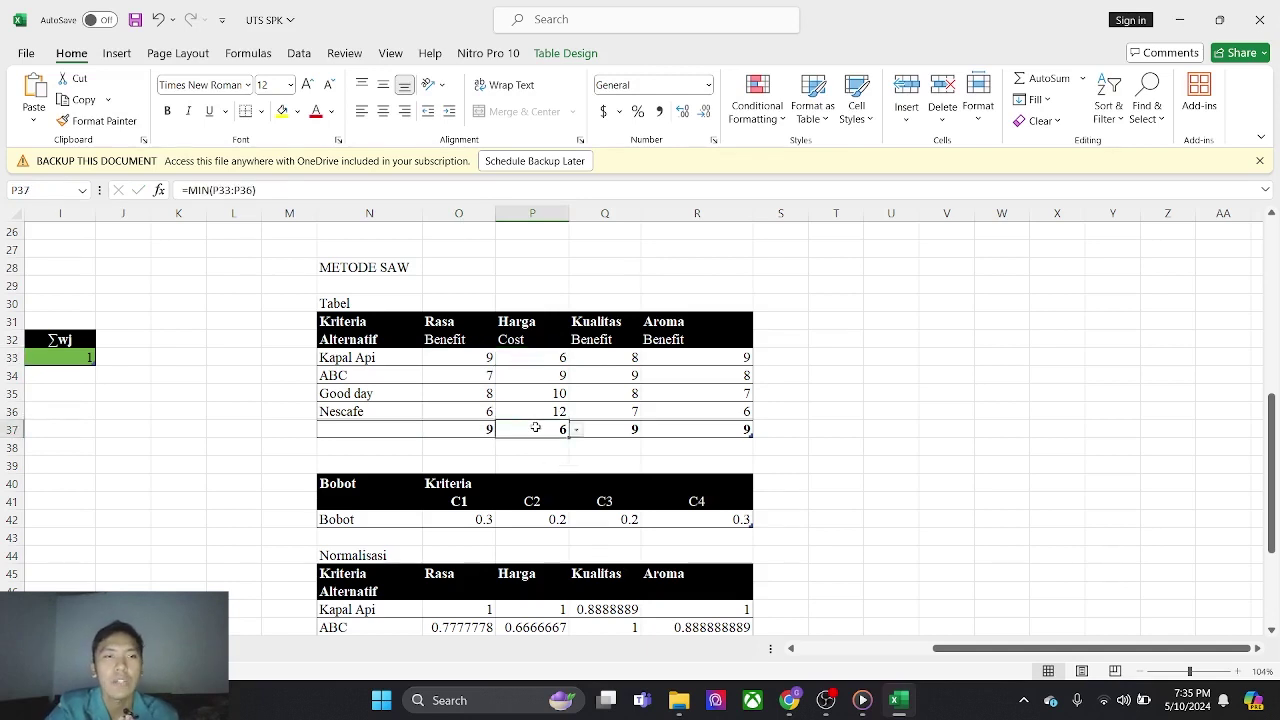
{"action": "left_click", "coordinate": [294, 188]}
{"action": "left_click", "coordinate": [862, 377]}
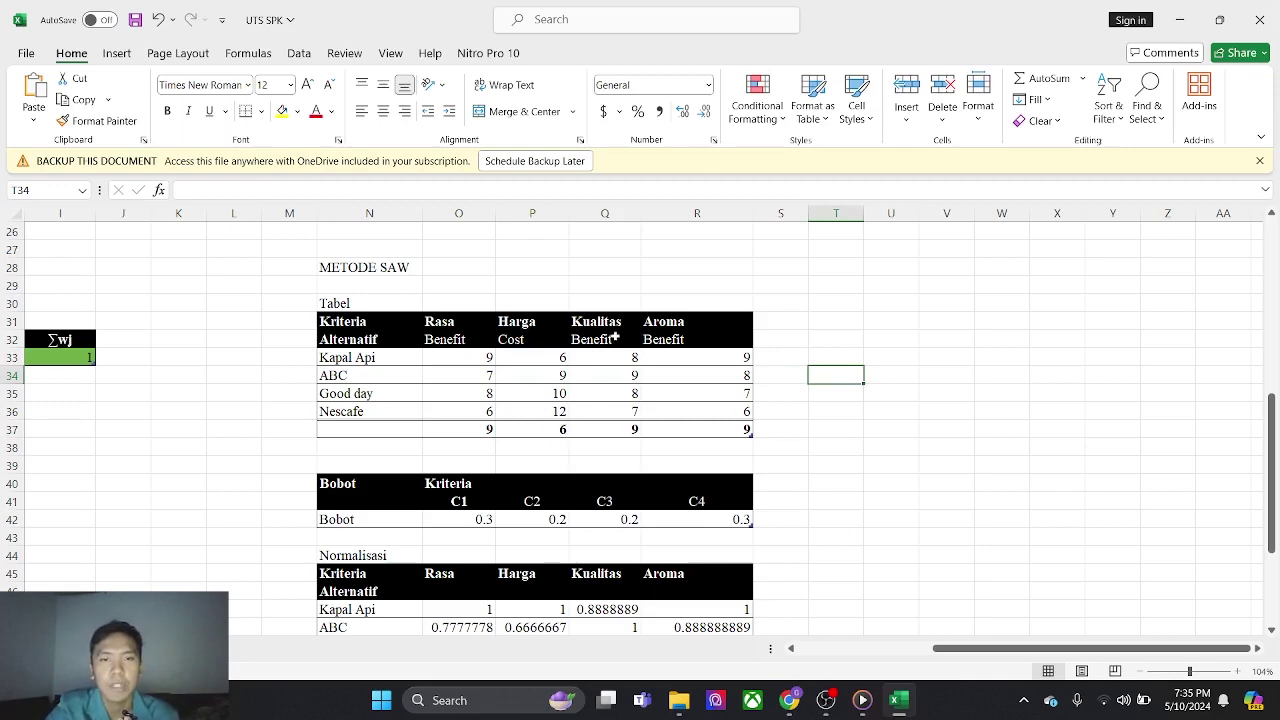
Examine the Bobot weights, the Normalisasi table and the Nilai Akhir ranking below the SAW ratings.
{"action": "scroll", "coordinate": [746, 357], "scroll_direction": "down", "scroll_amount": 1}
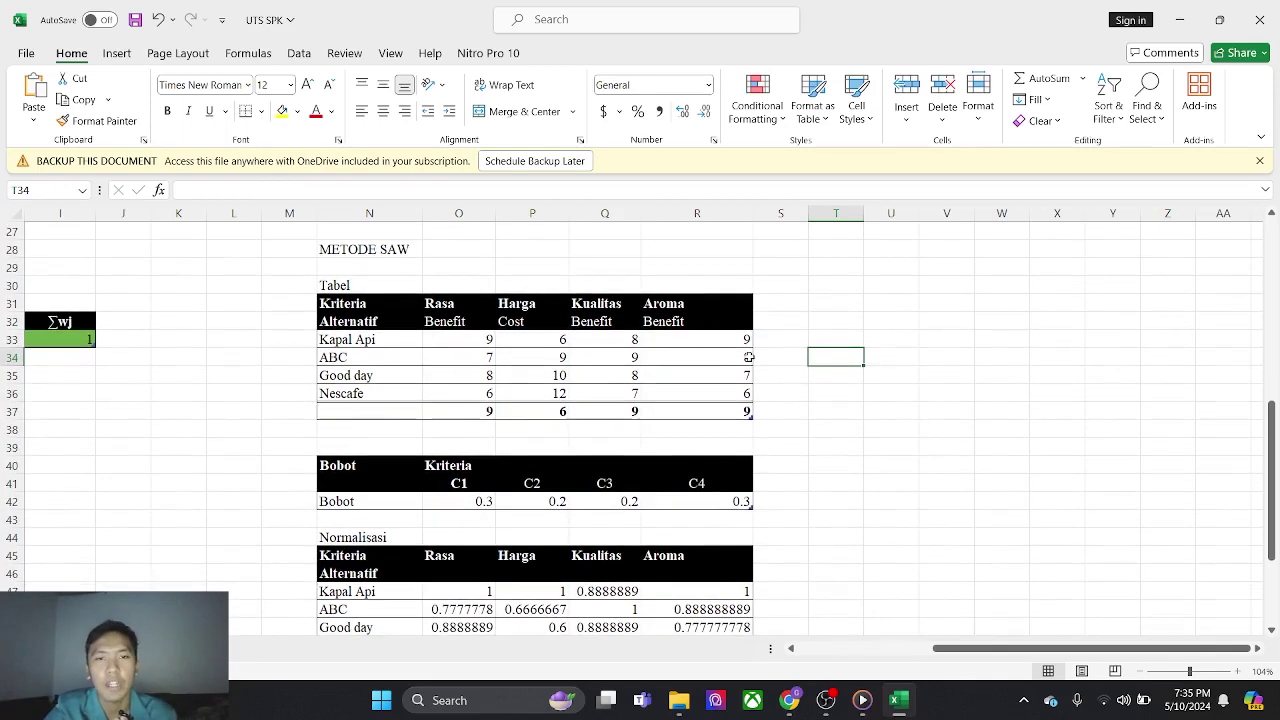
{"action": "scroll", "coordinate": [749, 357], "scroll_direction": "up", "scroll_amount": 1, "text": "ctrl"}
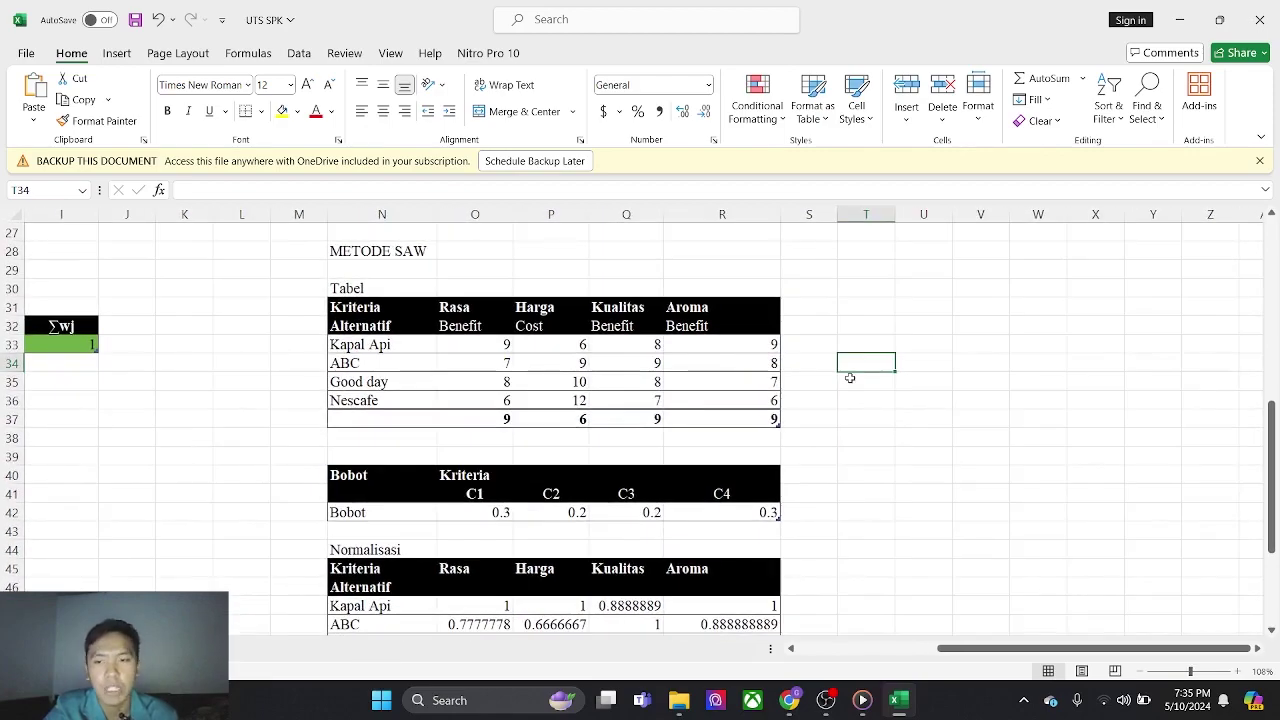
{"action": "scroll", "coordinate": [850, 376], "scroll_direction": "down", "scroll_amount": 3}
{"action": "scroll", "coordinate": [850, 378], "scroll_direction": "down", "scroll_amount": 3}
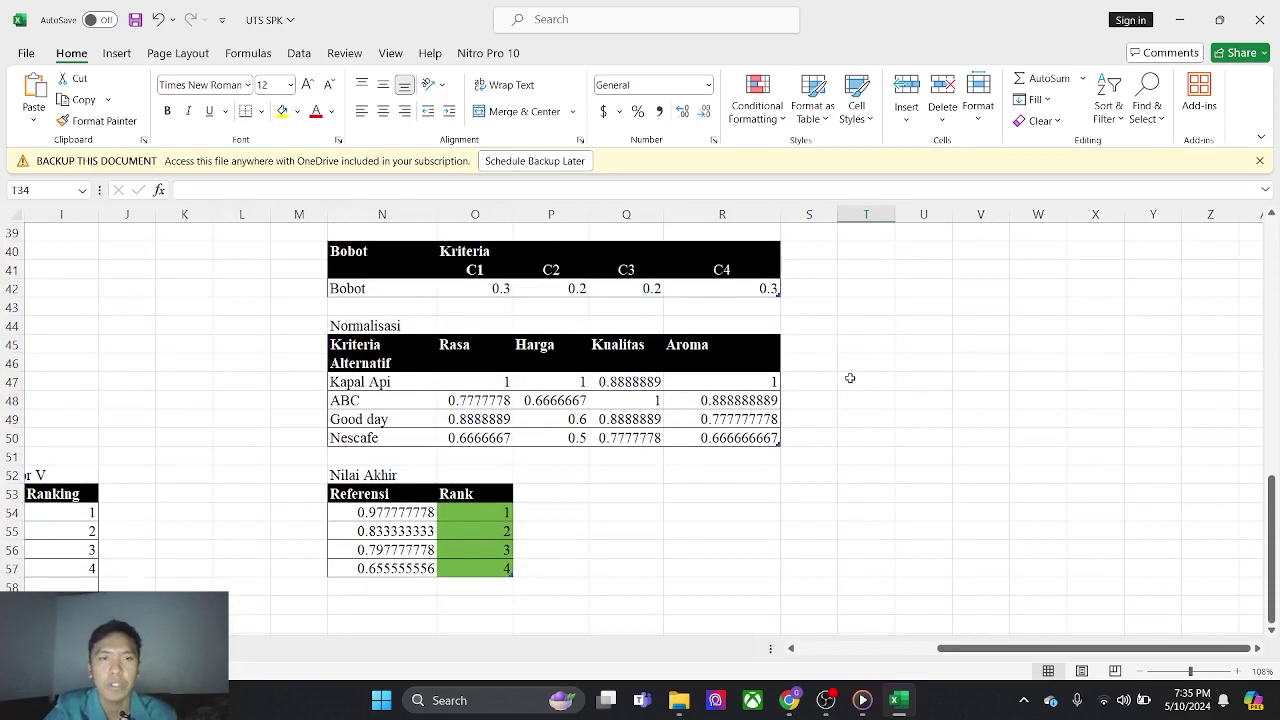
{"action": "scroll", "coordinate": [850, 378], "scroll_direction": "up", "scroll_amount": 3}
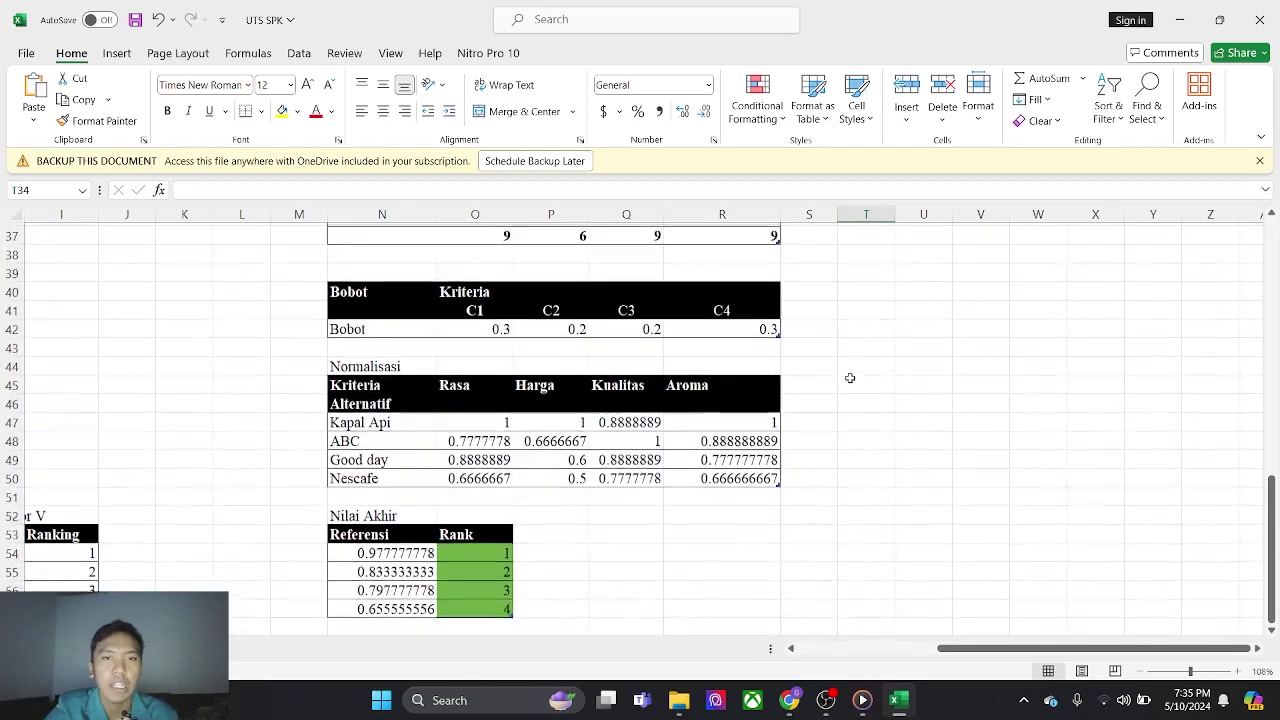
{"action": "scroll", "coordinate": [850, 378], "scroll_direction": "down", "scroll_amount": 1}
{"action": "scroll", "coordinate": [850, 378], "scroll_direction": "down", "scroll_amount": 2}
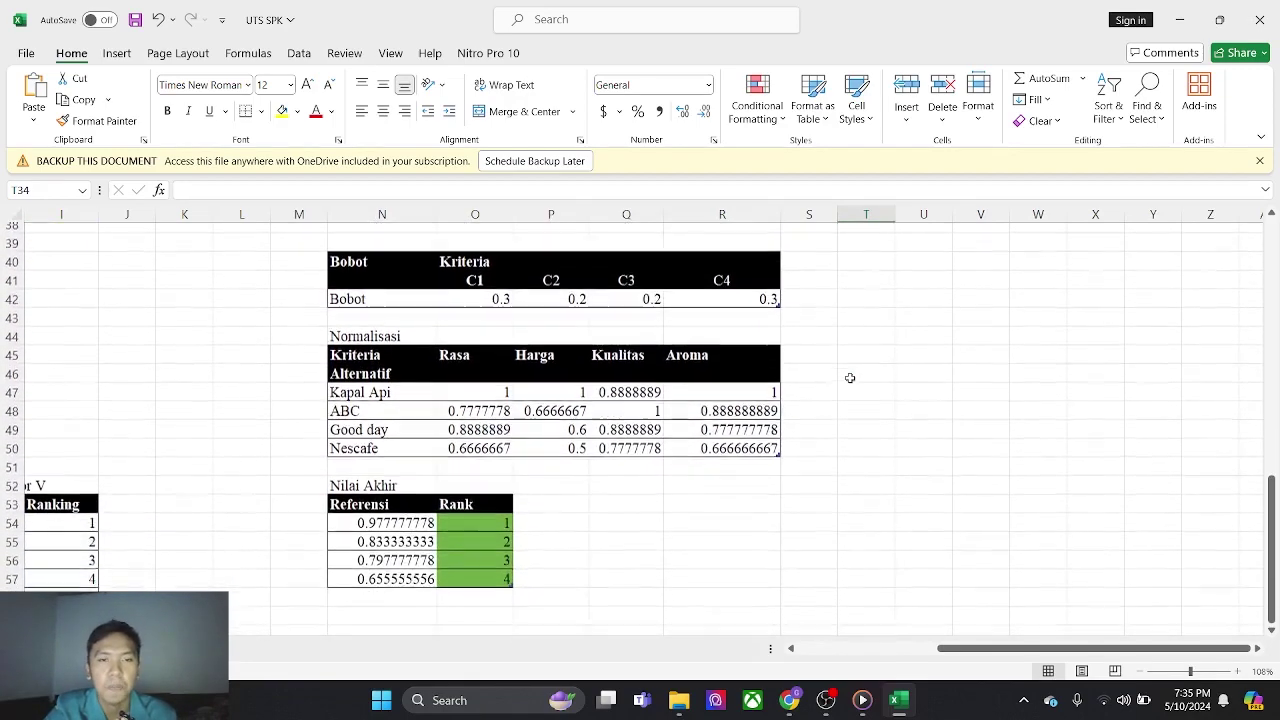
{"action": "scroll", "coordinate": [850, 378], "scroll_direction": "up", "scroll_amount": 3}
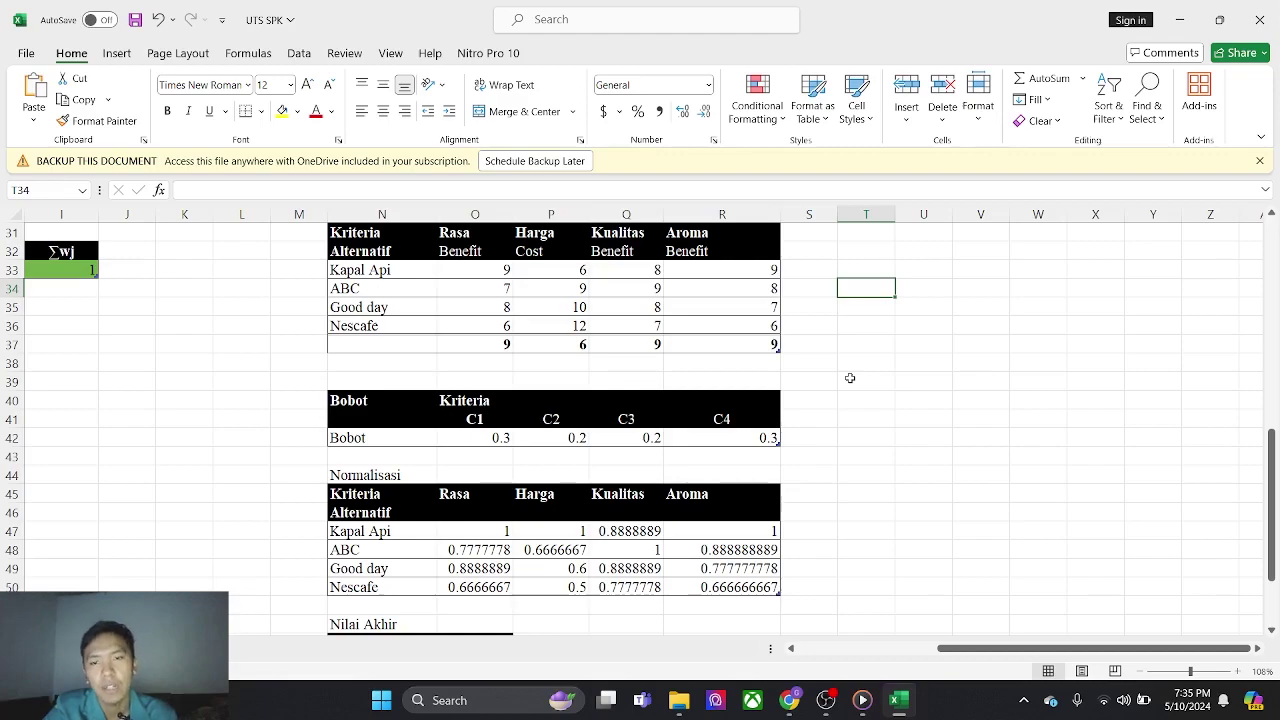
{"action": "scroll", "coordinate": [850, 378], "scroll_direction": "down", "scroll_amount": 2}
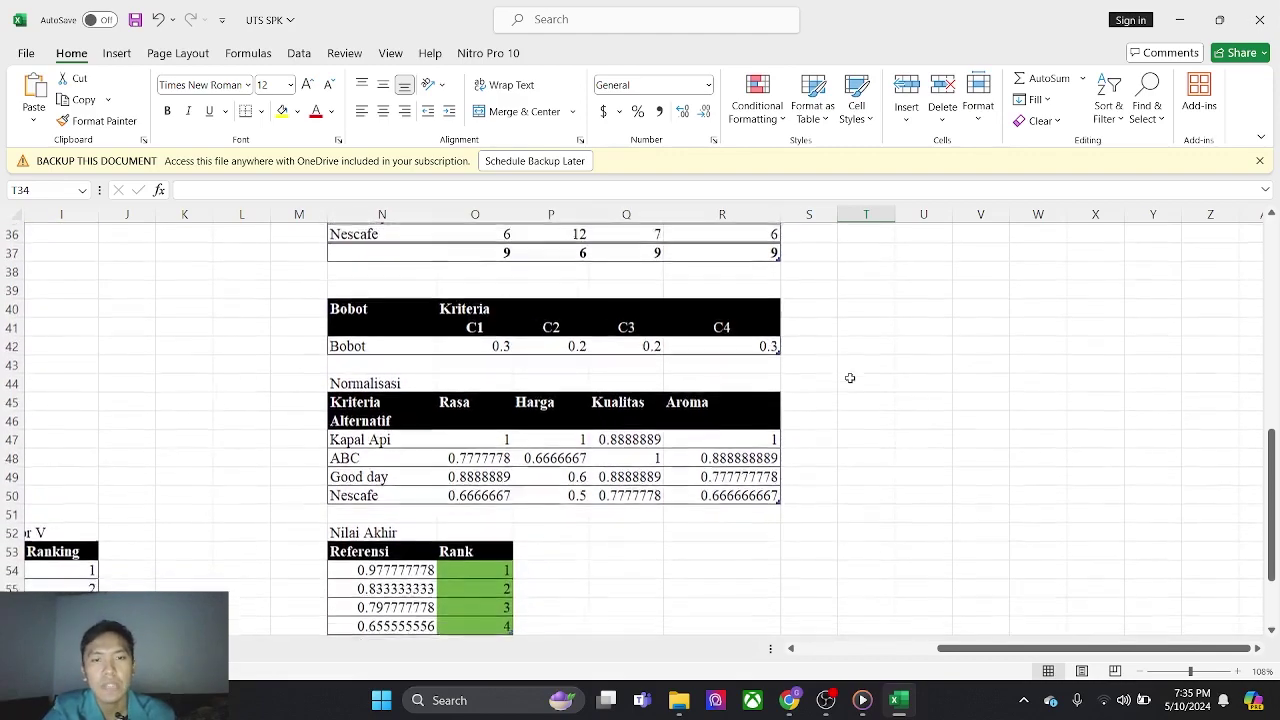
{"action": "scroll", "coordinate": [850, 378], "scroll_direction": "up", "scroll_amount": 1}
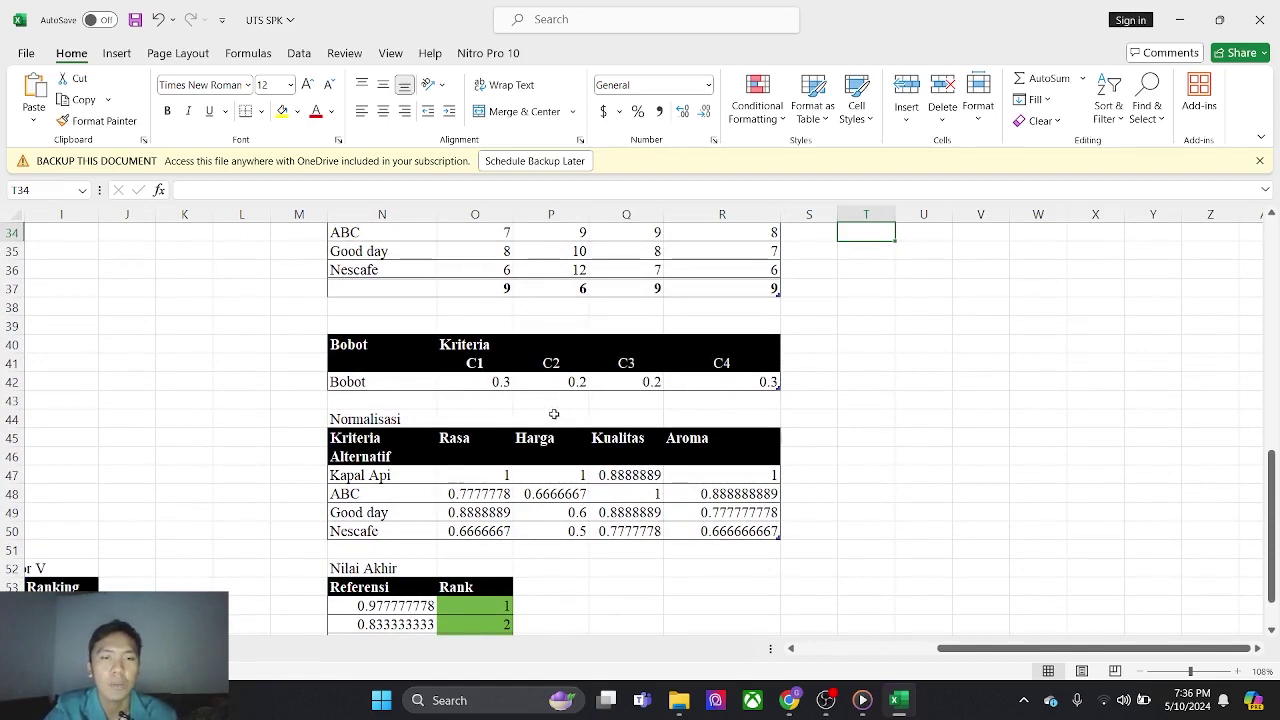
Inspect the formula and highlighted source cells behind Kapal Api's Rasa value in the Normalisasi table.
{"action": "left_click", "coordinate": [481, 477]}
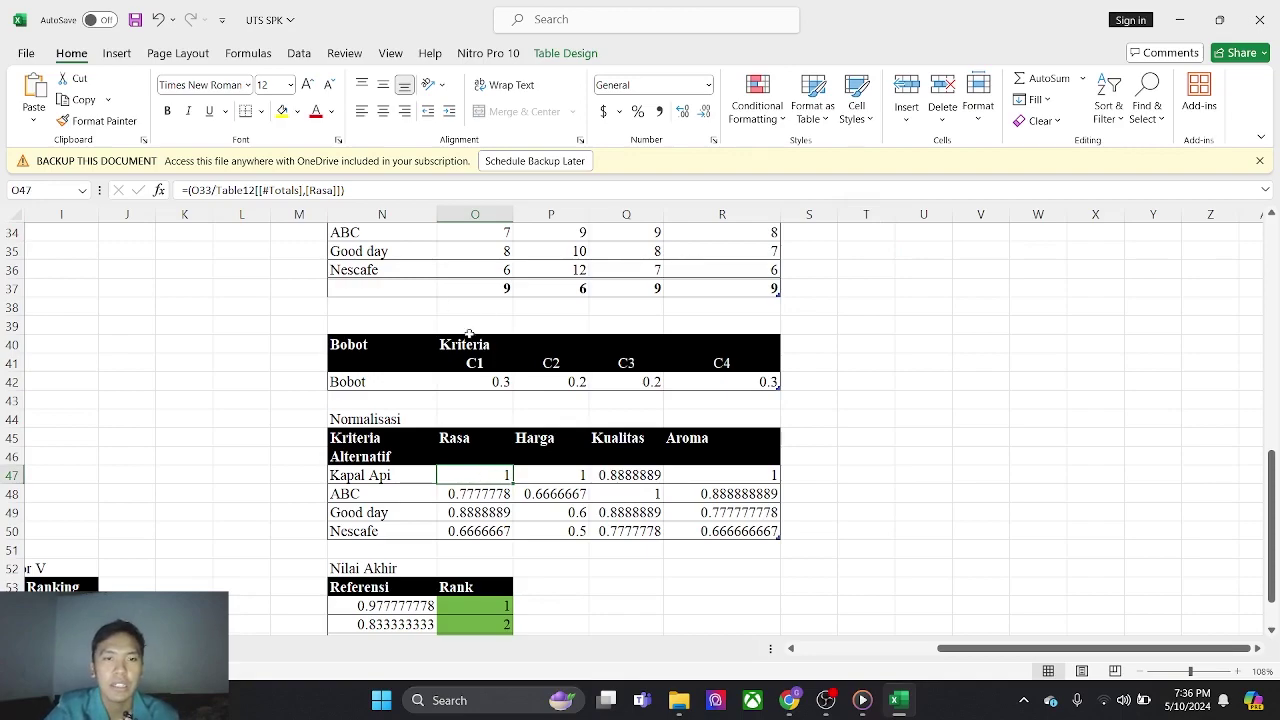
{"action": "key", "text": "F2"}
{"action": "scroll", "coordinate": [480, 370], "scroll_direction": "up", "scroll_amount": 2}
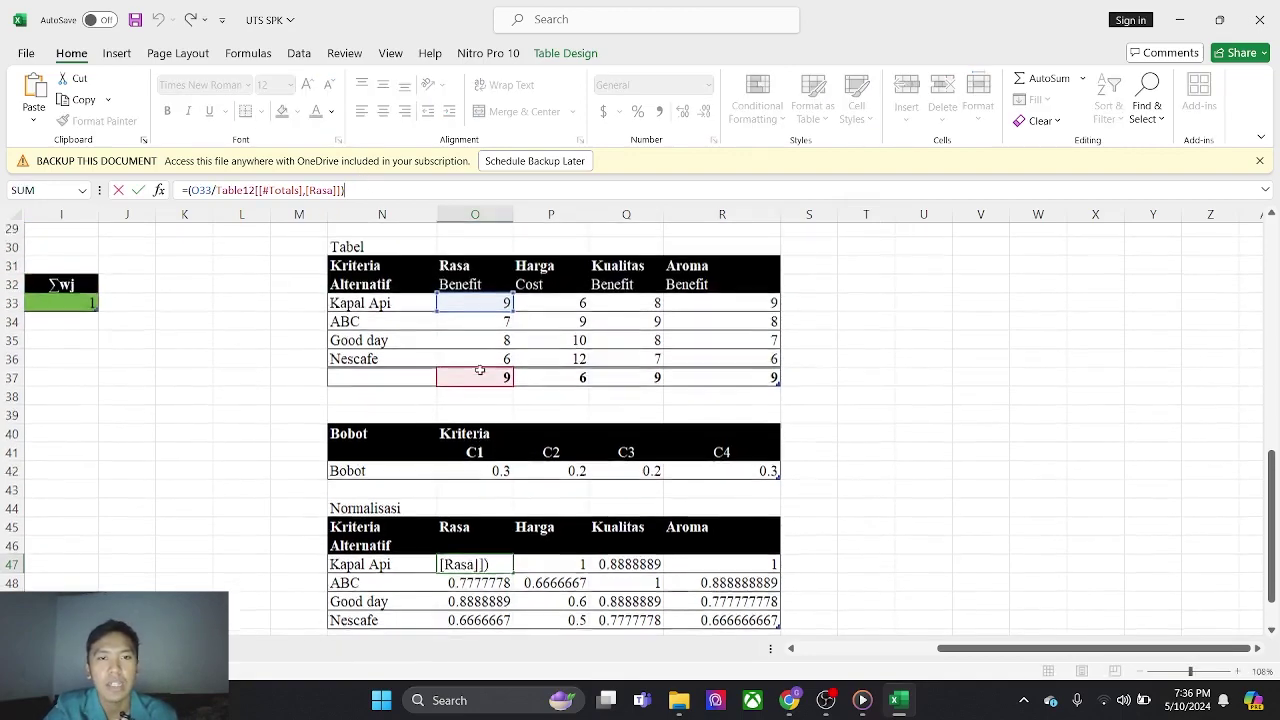
{"action": "scroll", "coordinate": [480, 370], "scroll_direction": "down", "scroll_amount": 2}
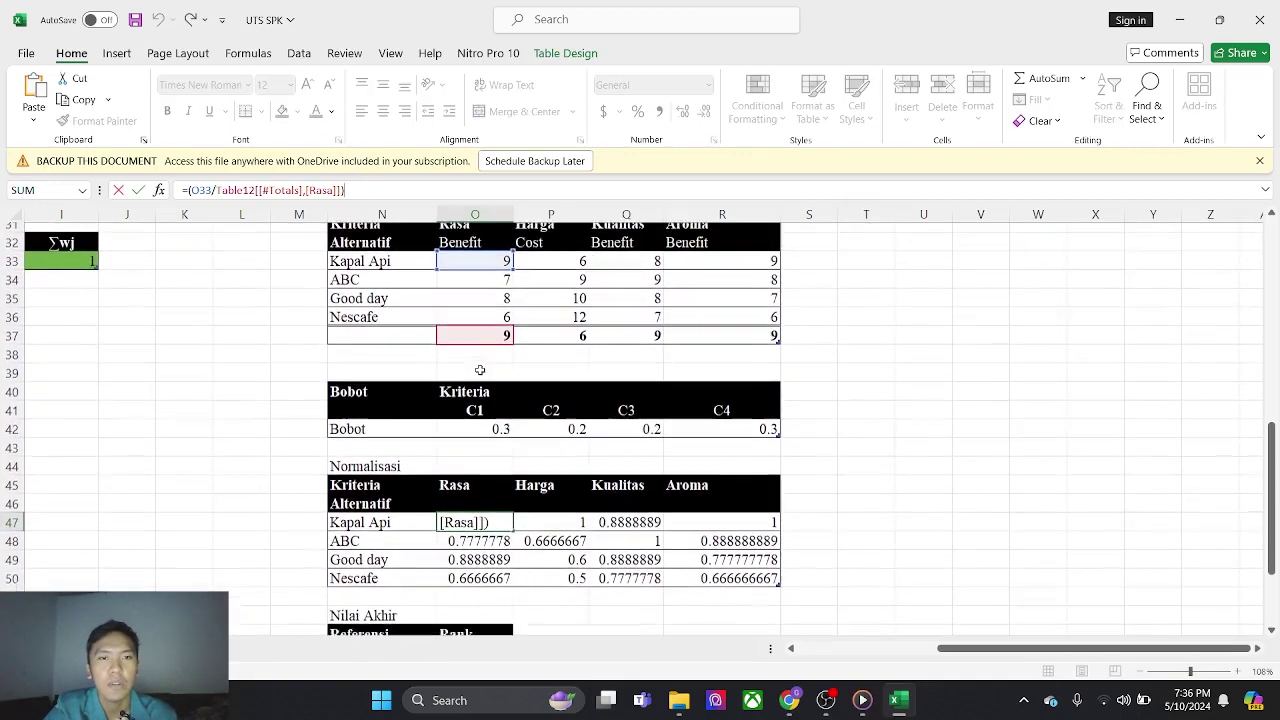
{"action": "scroll", "coordinate": [480, 370], "scroll_direction": "up", "scroll_amount": 3}
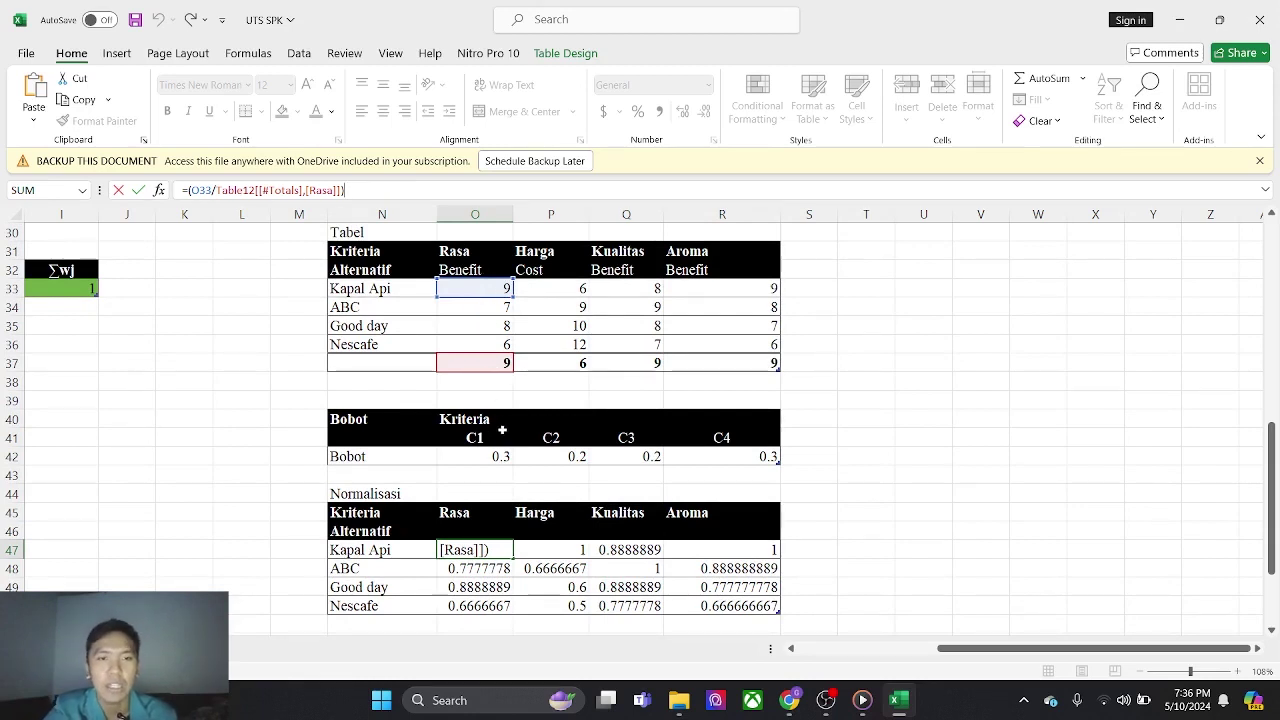
{"action": "left_click", "coordinate": [476, 482]}
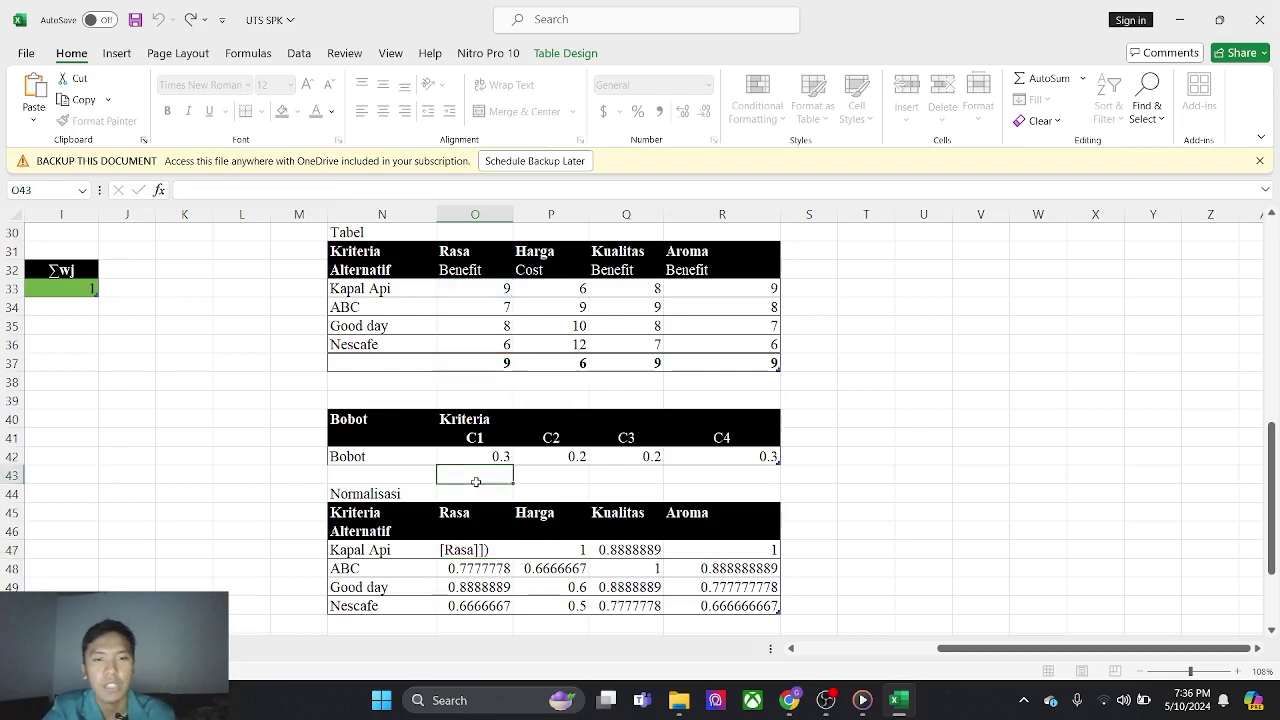
Compare Kapal Api's Rasa rating and the Rasa column's summary cell with the references in its normalisation formula.
{"action": "left_click", "coordinate": [491, 300]}
{"action": "left_click", "coordinate": [491, 287]}
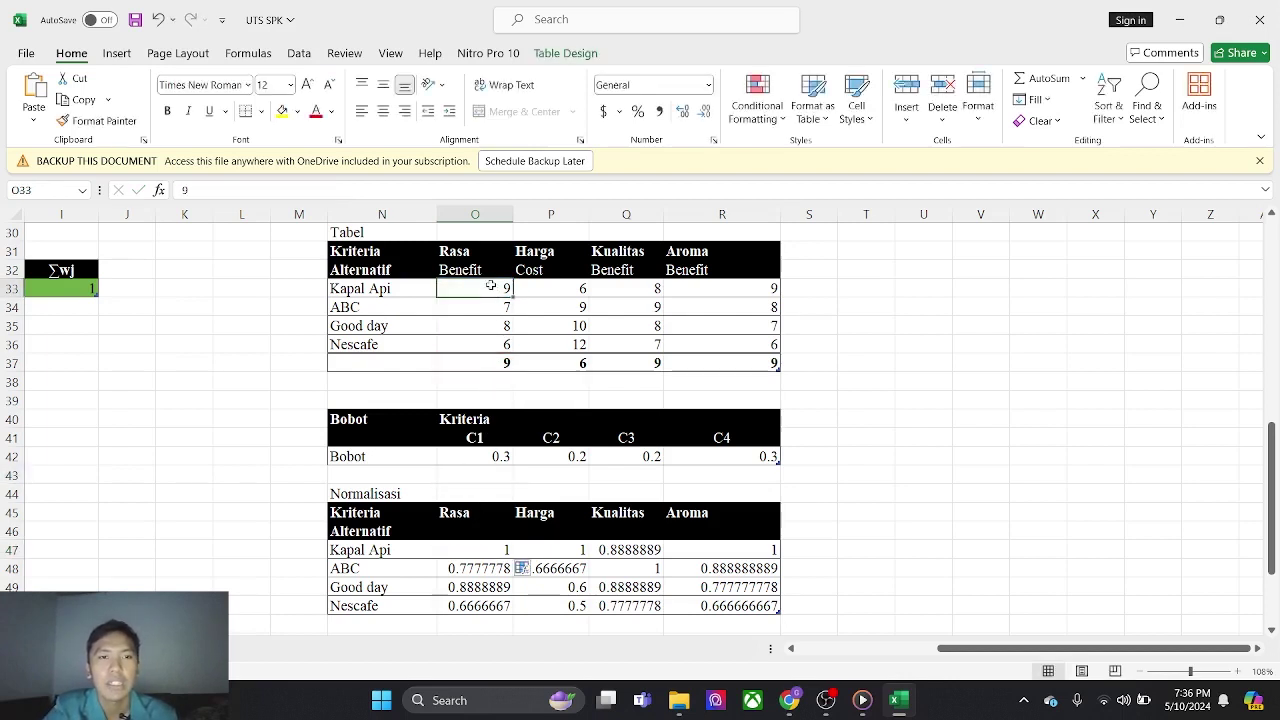
{"action": "left_click", "coordinate": [490, 375]}
{"action": "left_click", "coordinate": [490, 364]}
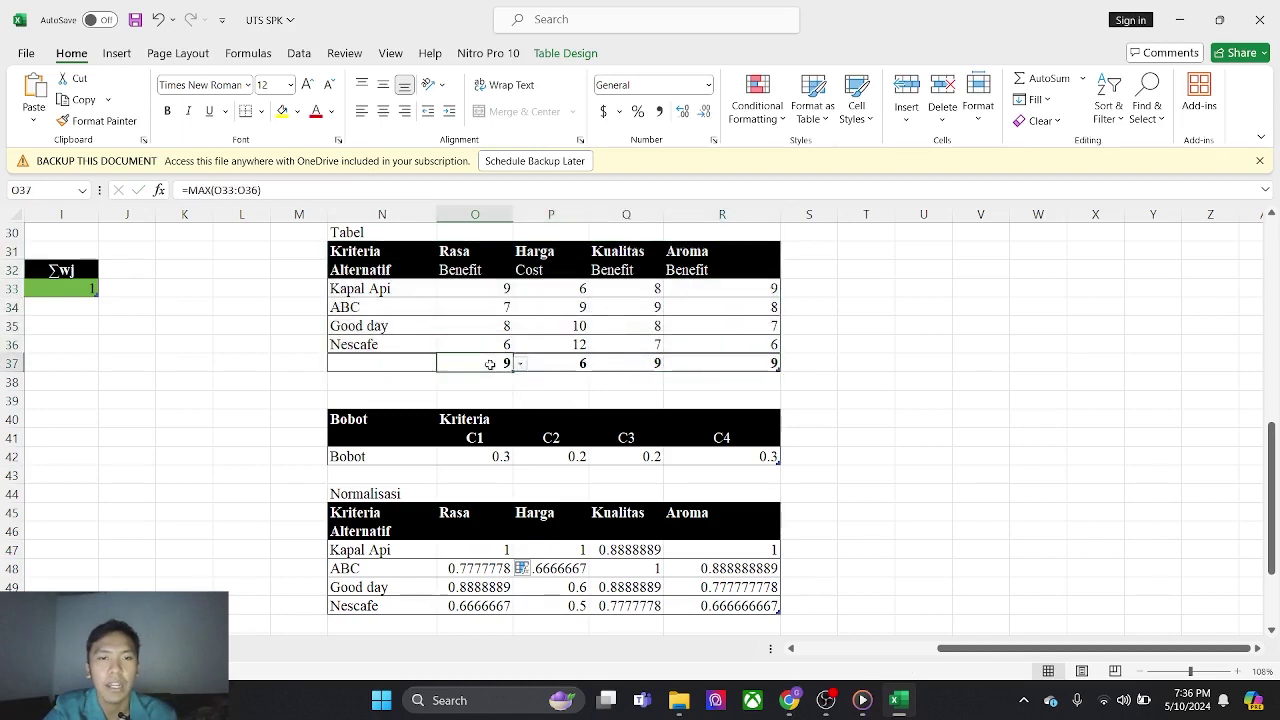
{"action": "left_click", "coordinate": [476, 551]}
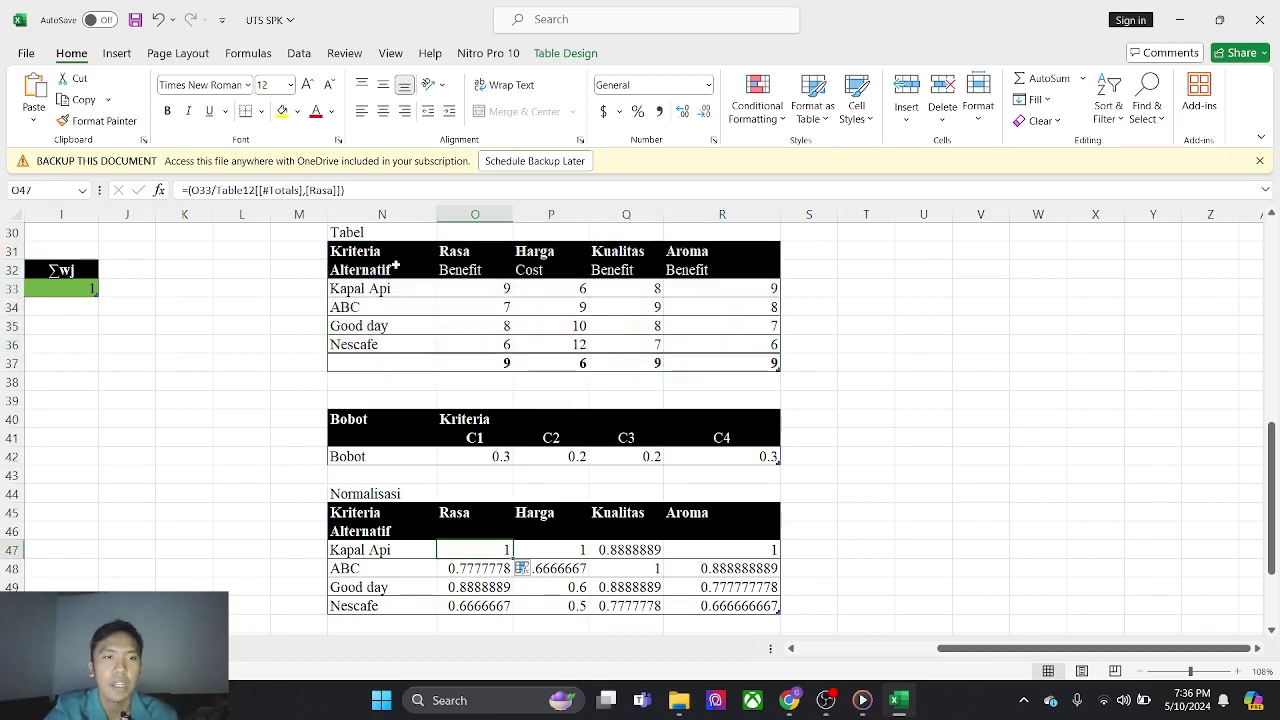
{"action": "left_click", "coordinate": [369, 190]}
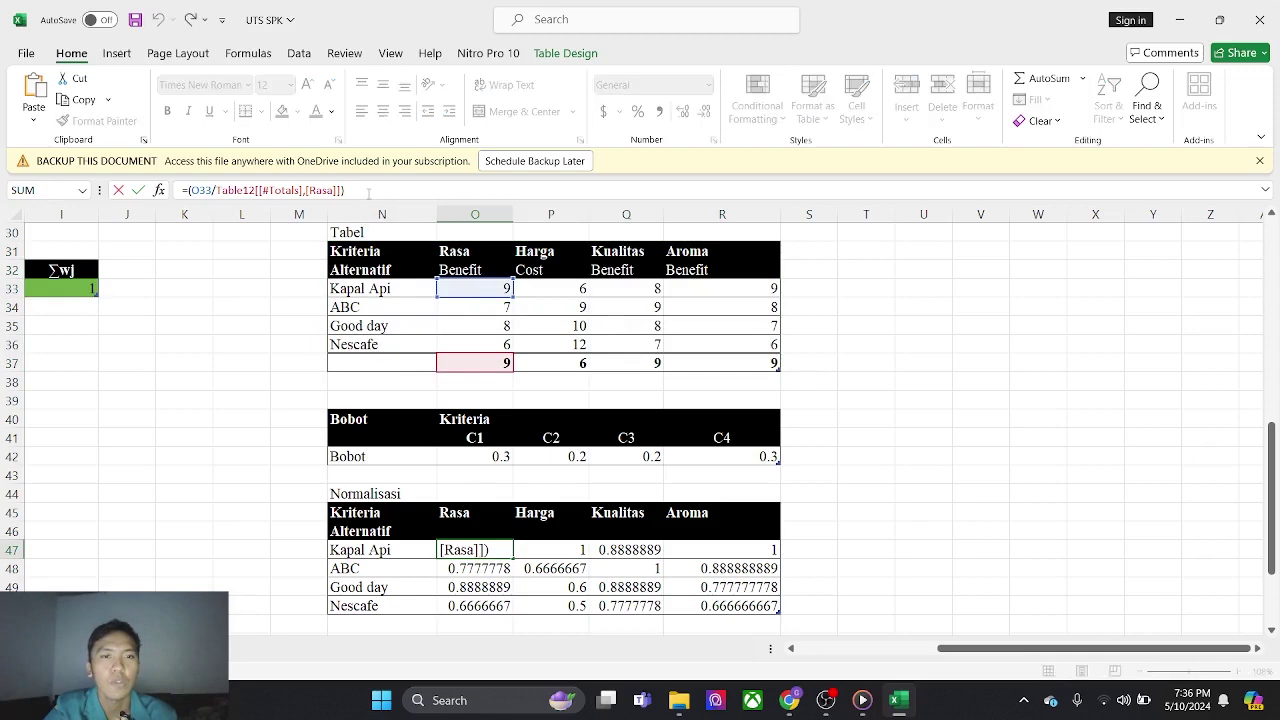
{"action": "scroll", "coordinate": [457, 327], "scroll_direction": "down", "scroll_amount": 1}
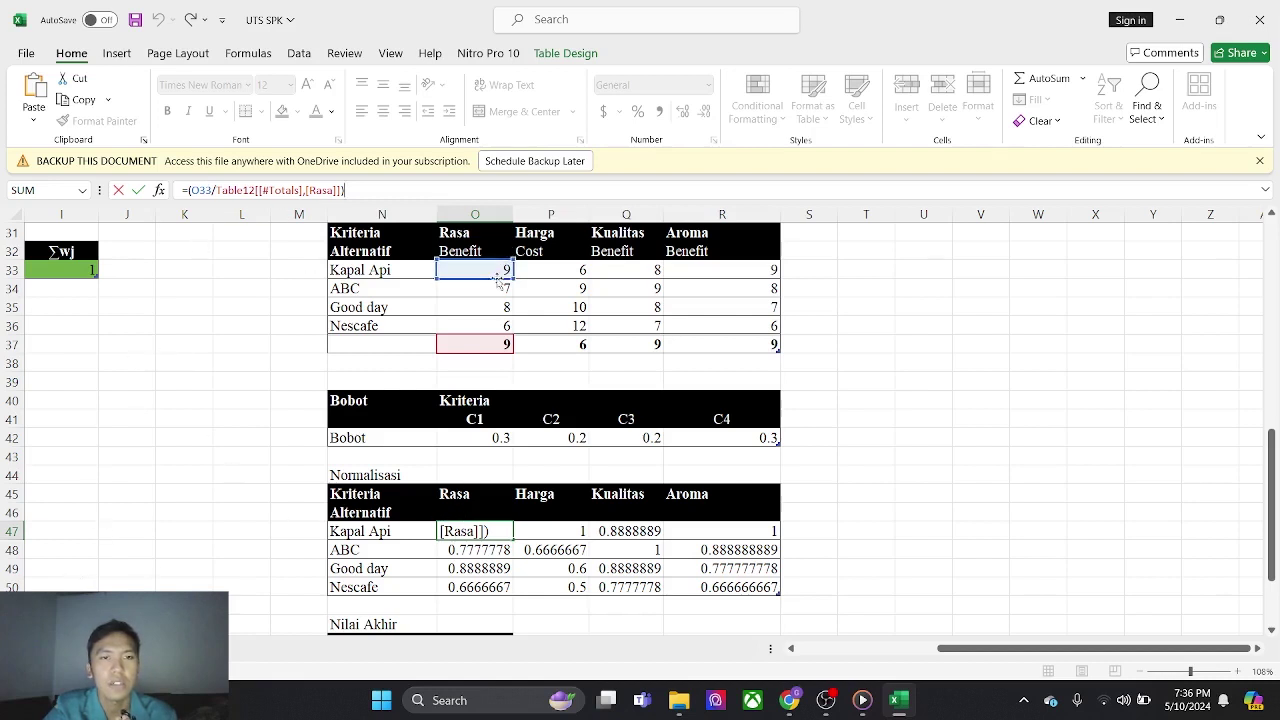
{"action": "left_click", "coordinate": [487, 349]}
{"action": "left_click", "coordinate": [500, 272]}
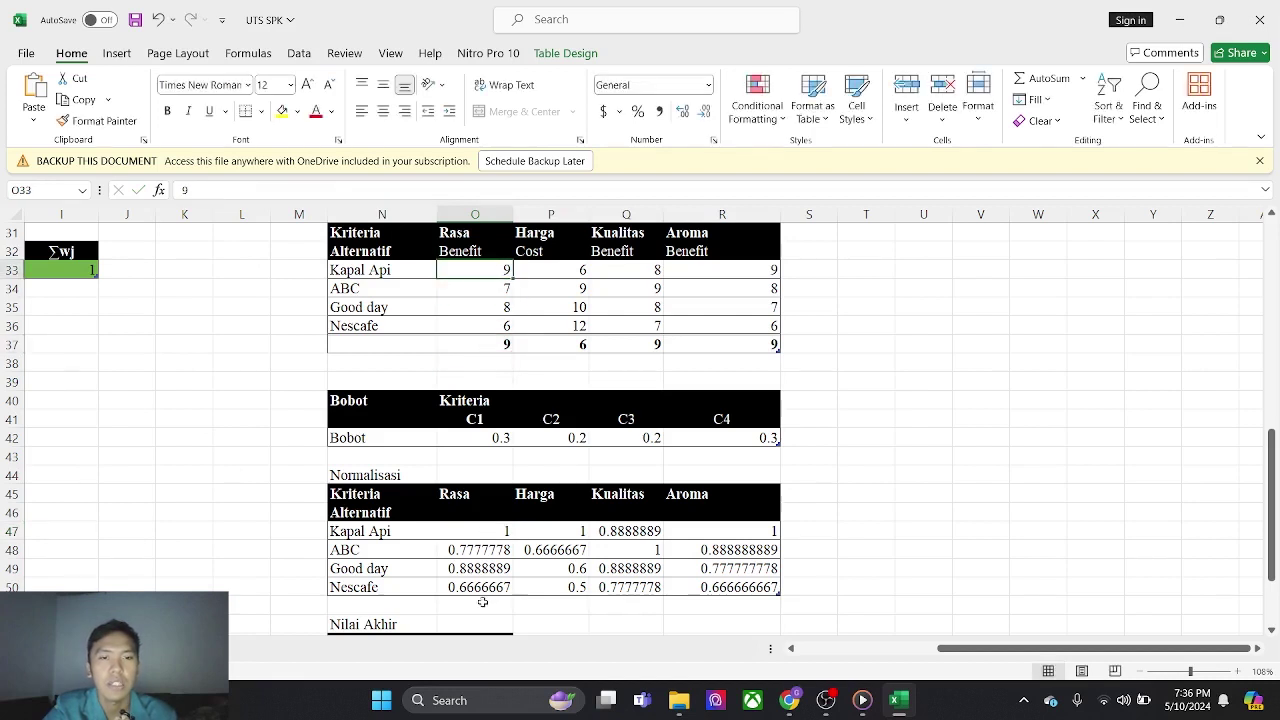
{"action": "left_click", "coordinate": [485, 531]}
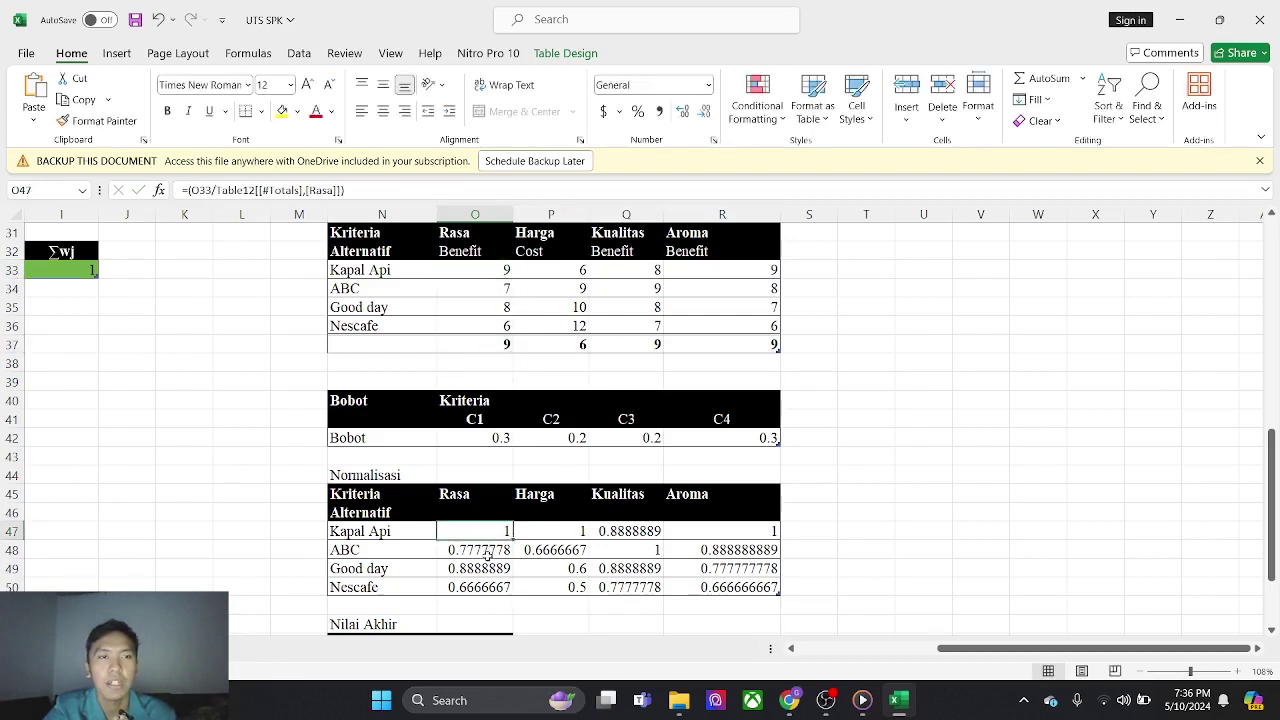
Inspect the Rasa normalisation formulas for ABC, Good day and Nescafe, plus ABC's source rating in the ratings table.
{"action": "left_click", "coordinate": [486, 552]}
{"action": "left_click", "coordinate": [486, 570]}
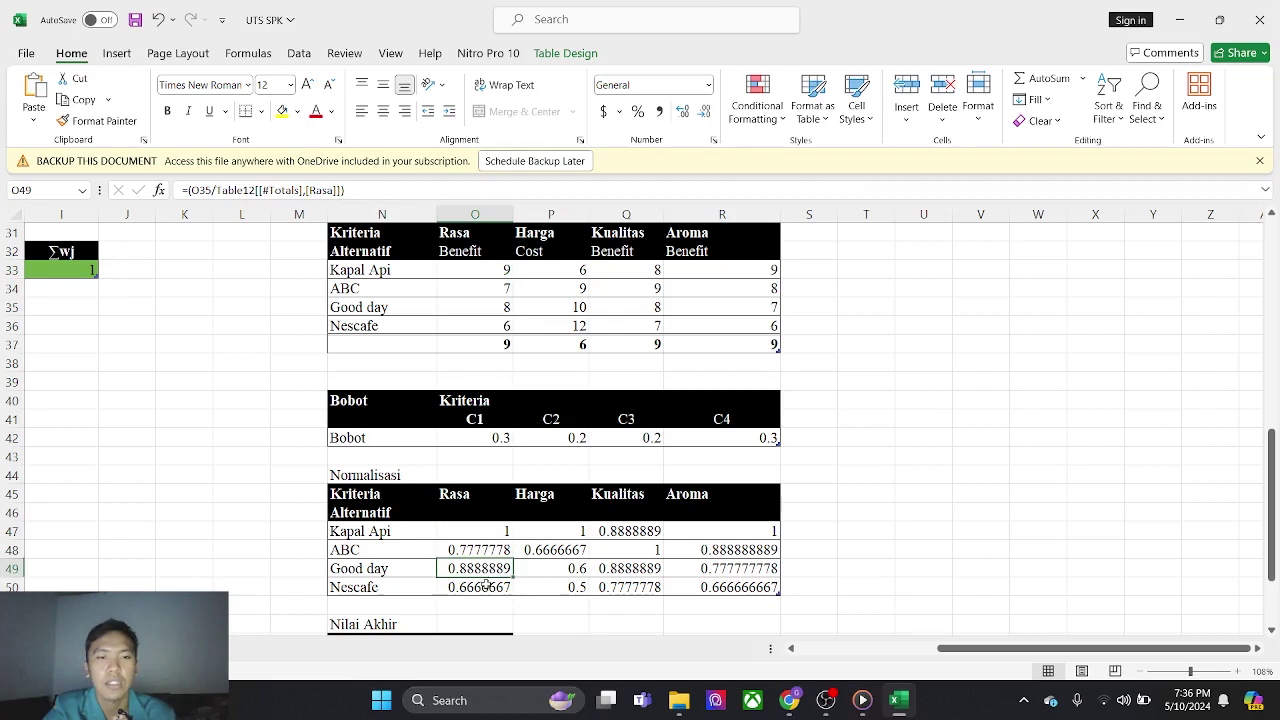
{"action": "left_click", "coordinate": [488, 588]}
{"action": "left_click", "coordinate": [505, 287]}
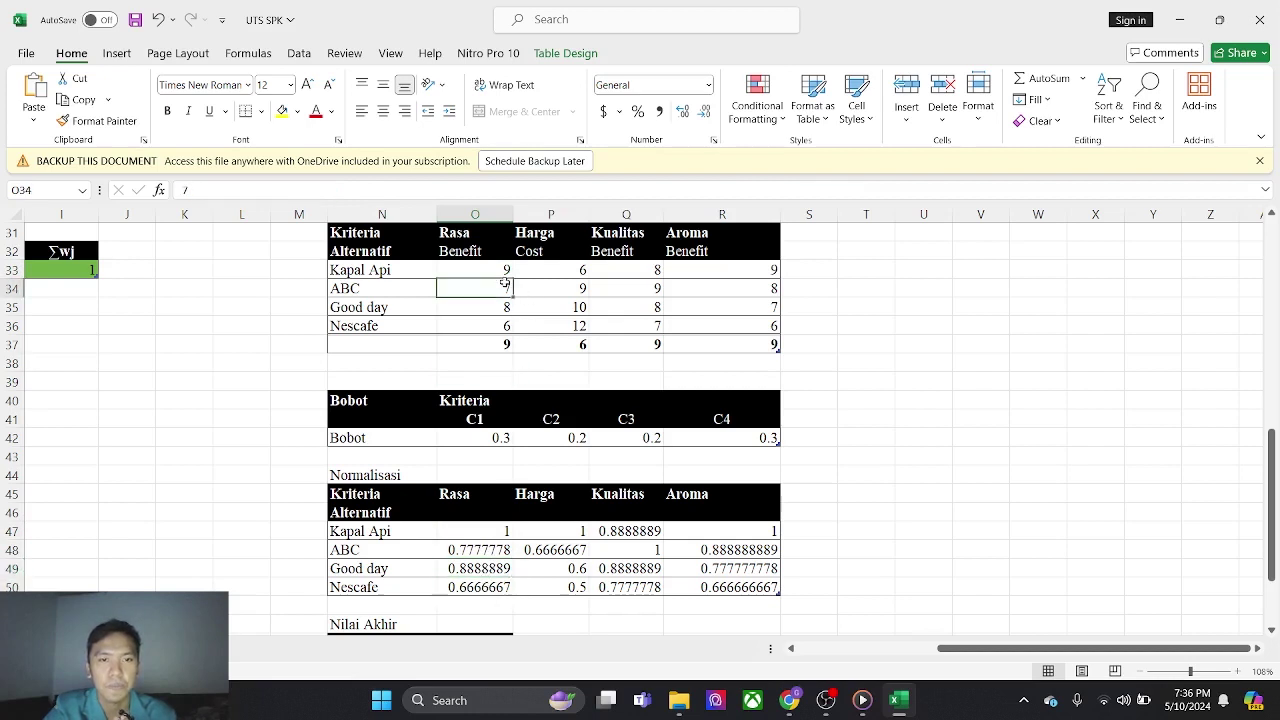
Inspect the Harga normalisation formulas for Kapal Api and Nescafe, comparing Kapal Api's with its cost rating and the Harga summary cell.
{"action": "left_click", "coordinate": [570, 271]}
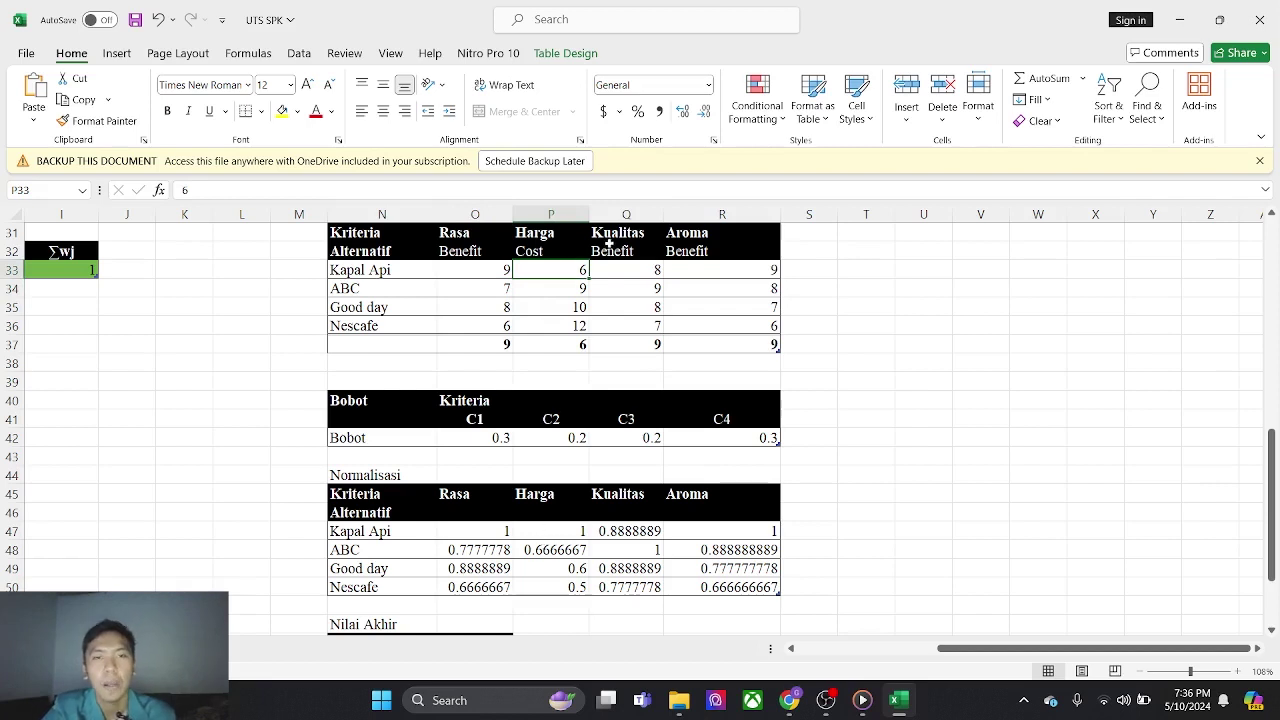
{"action": "left_click", "coordinate": [566, 533]}
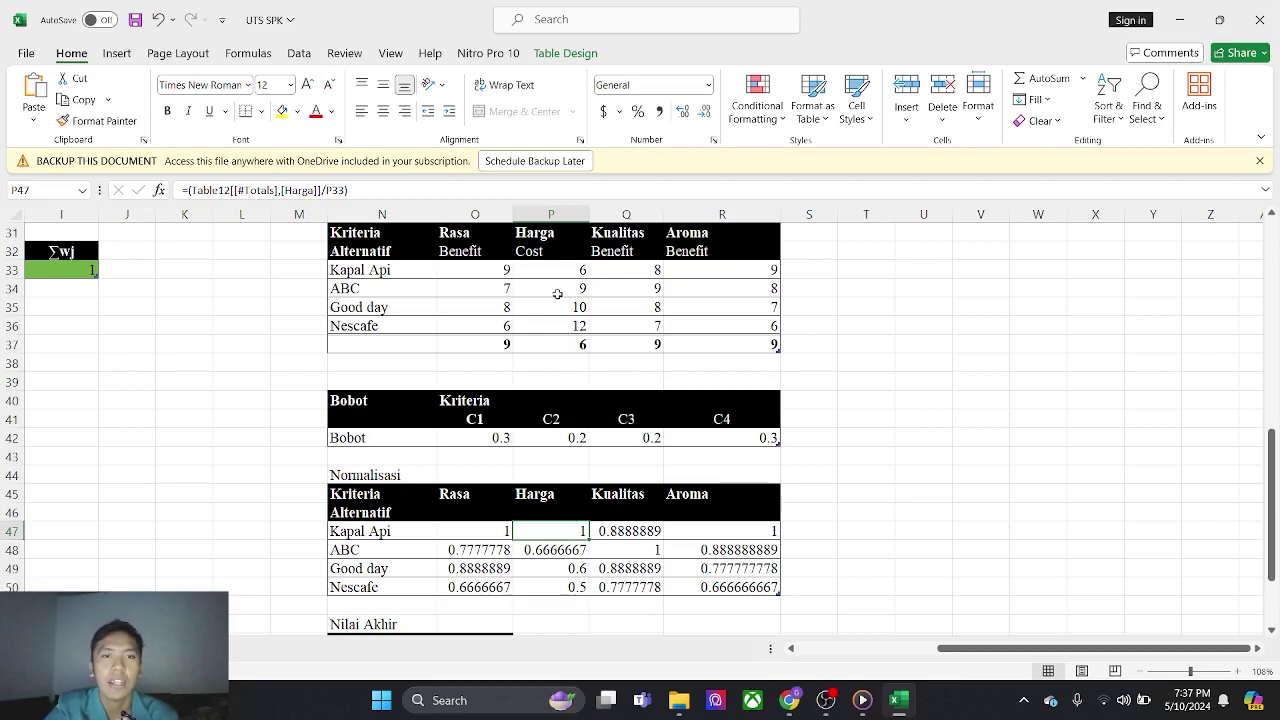
{"action": "left_click", "coordinate": [558, 344]}
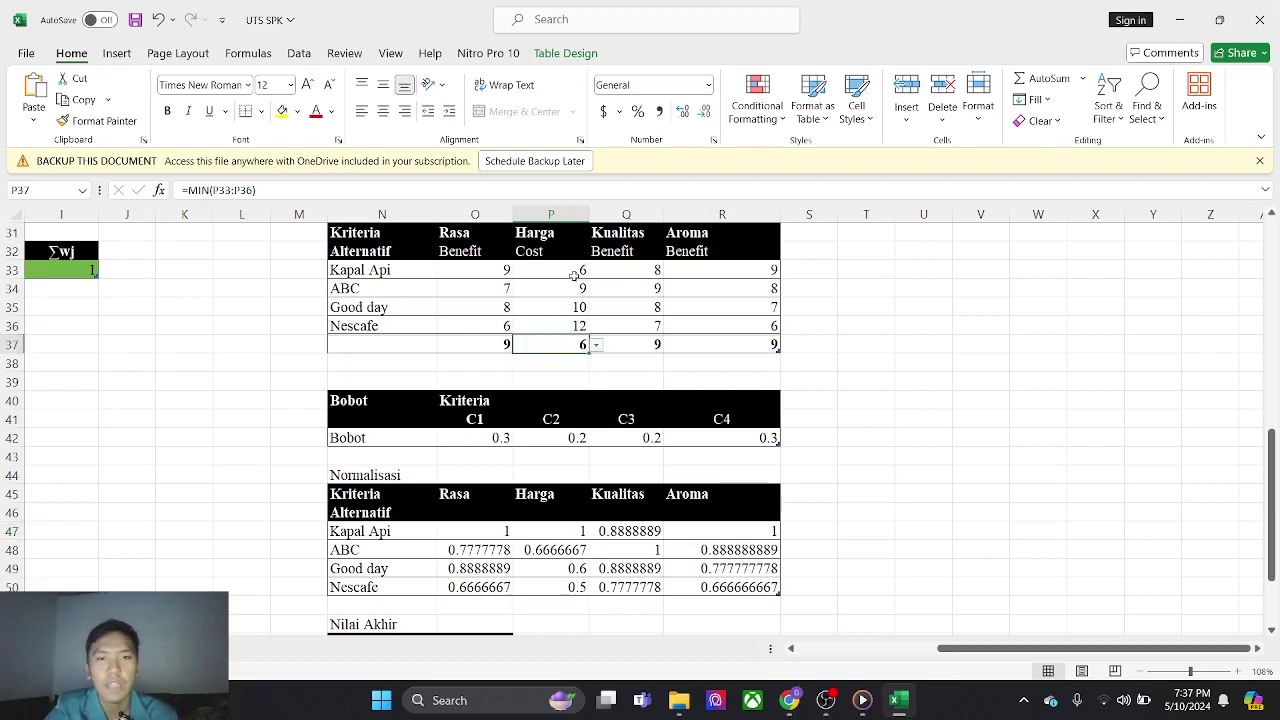
{"action": "left_click", "coordinate": [561, 538]}
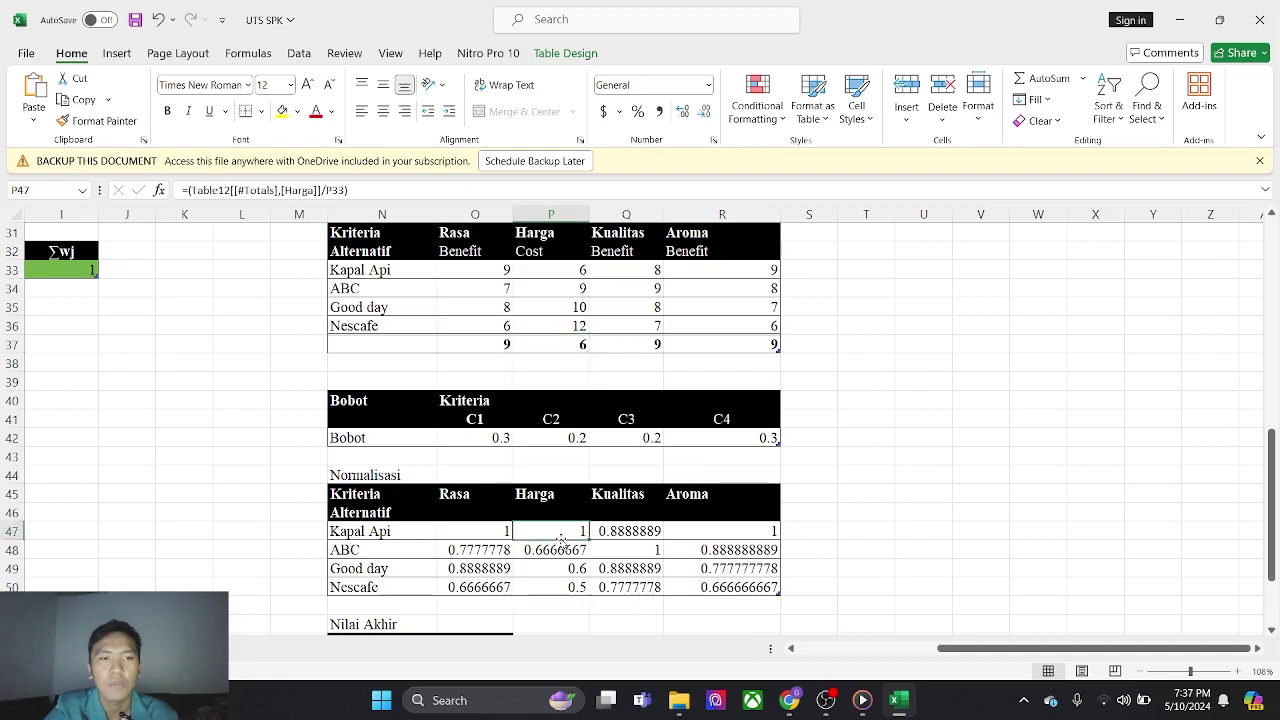
{"action": "left_click", "coordinate": [391, 185]}
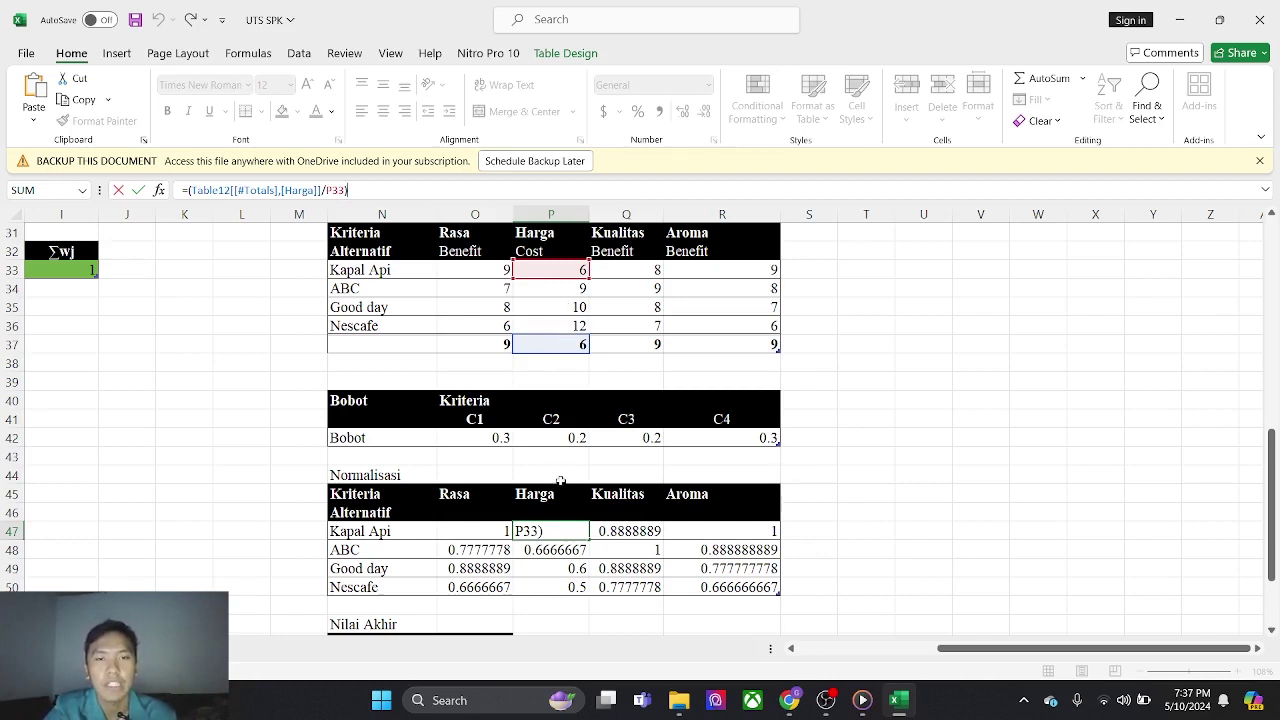
{"action": "key", "text": "Return"}
{"action": "left_click", "coordinate": [560, 587]}
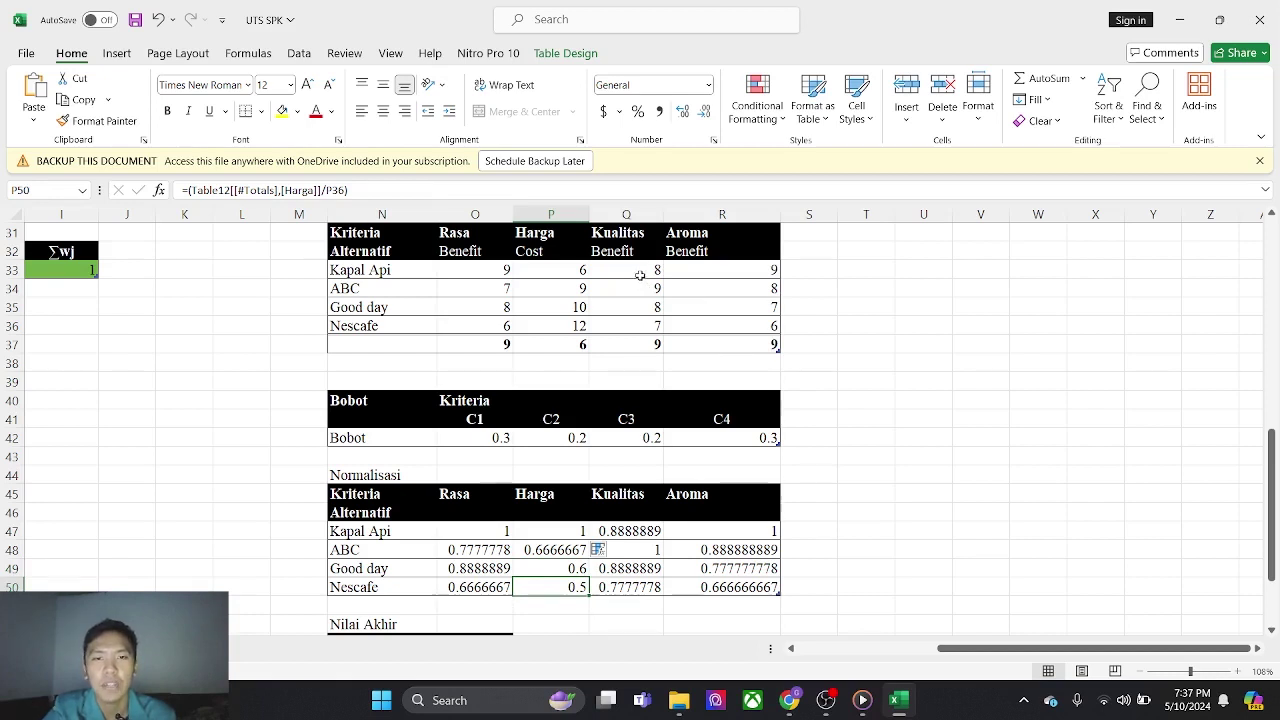
Compare Kapal Api's Kualitas normalisation formula with its Kualitas rating and the column's summary cell.
{"action": "left_click", "coordinate": [640, 531]}
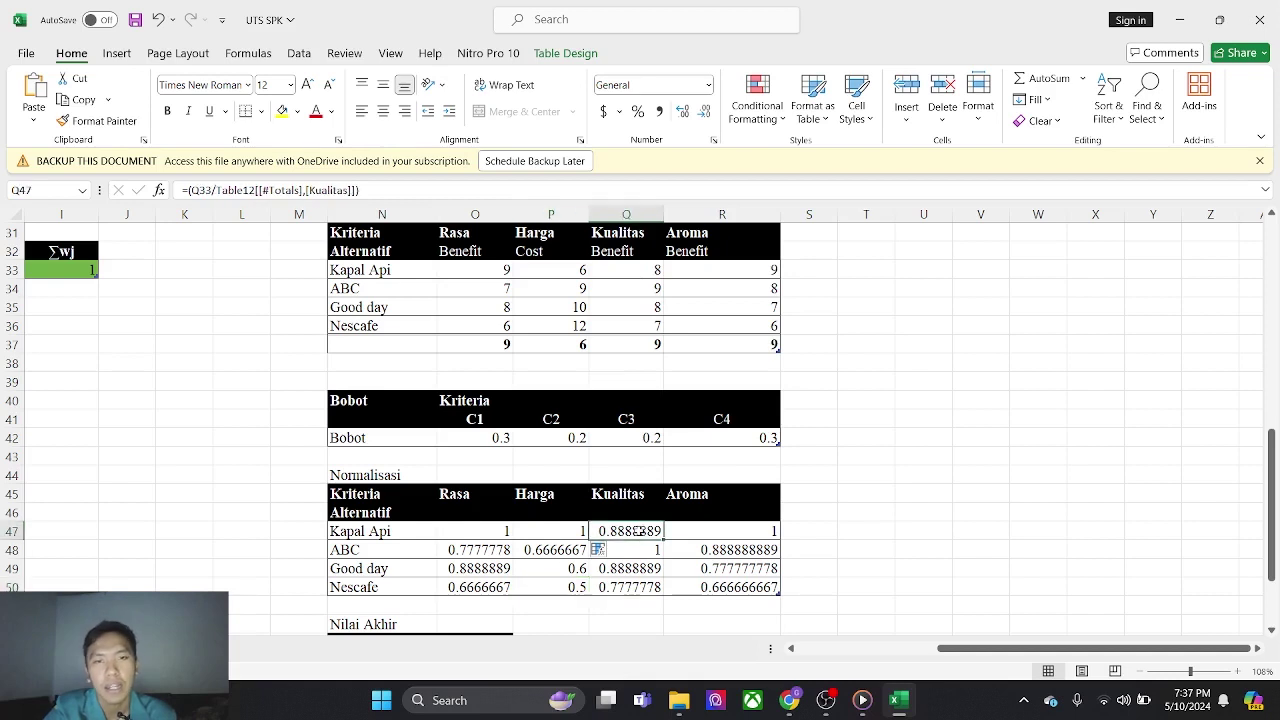
{"action": "left_click", "coordinate": [636, 268]}
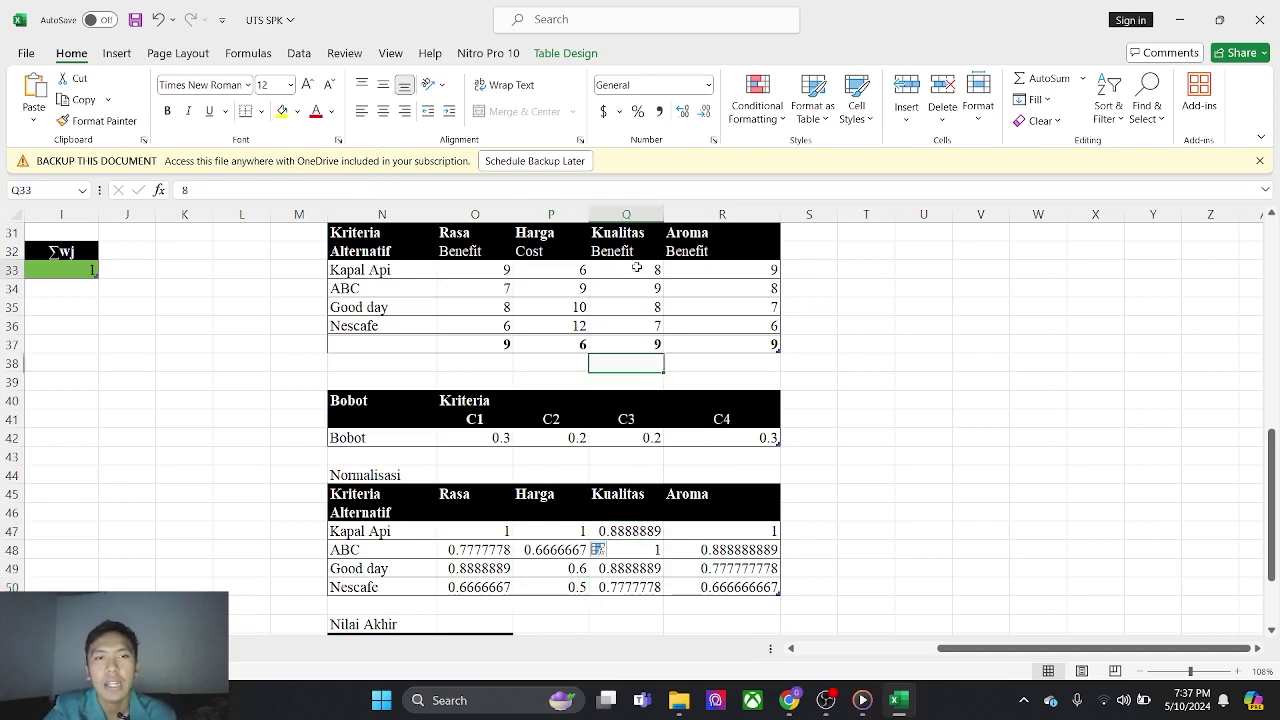
{"action": "left_click", "coordinate": [634, 348]}
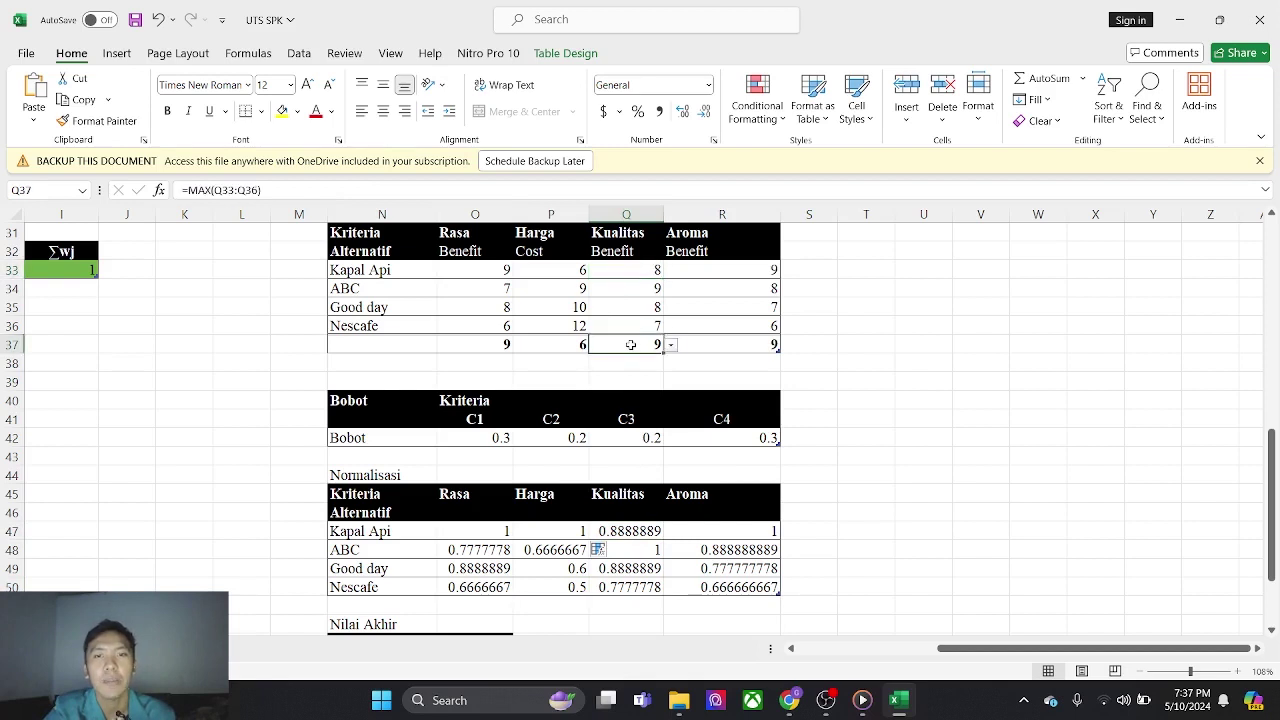
{"action": "left_click", "coordinate": [643, 269]}
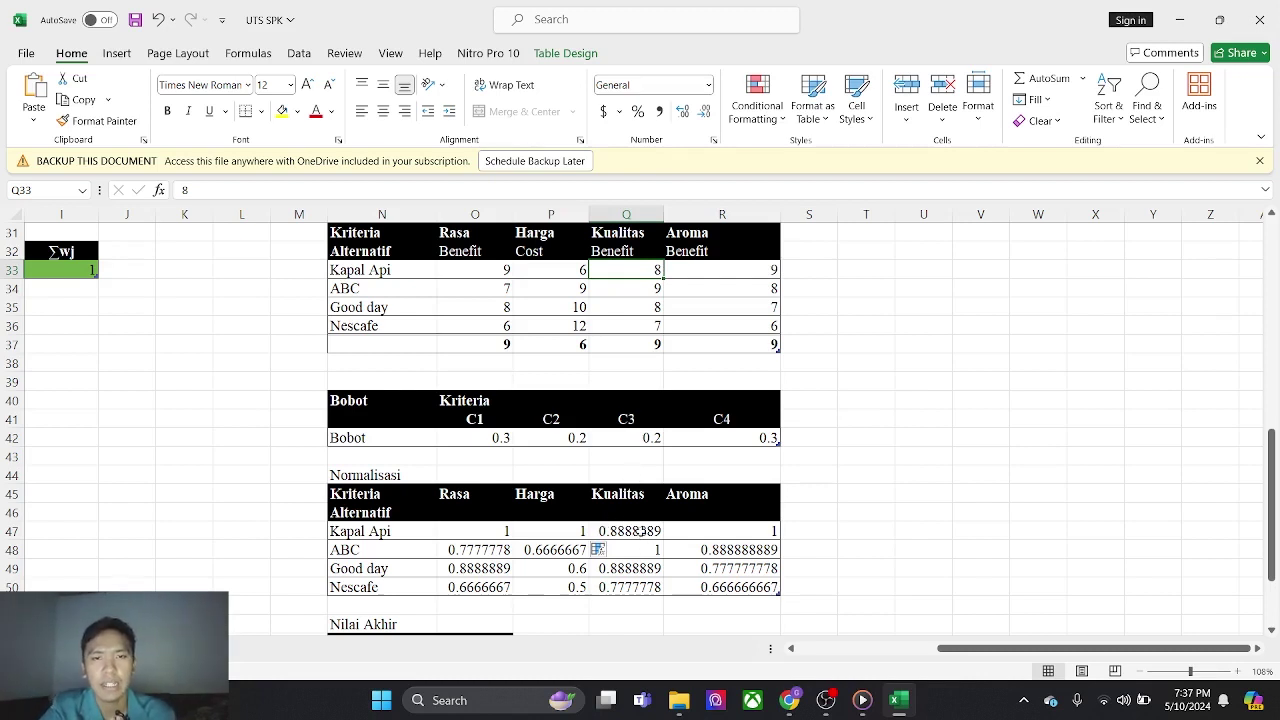
{"action": "left_click", "coordinate": [652, 531]}
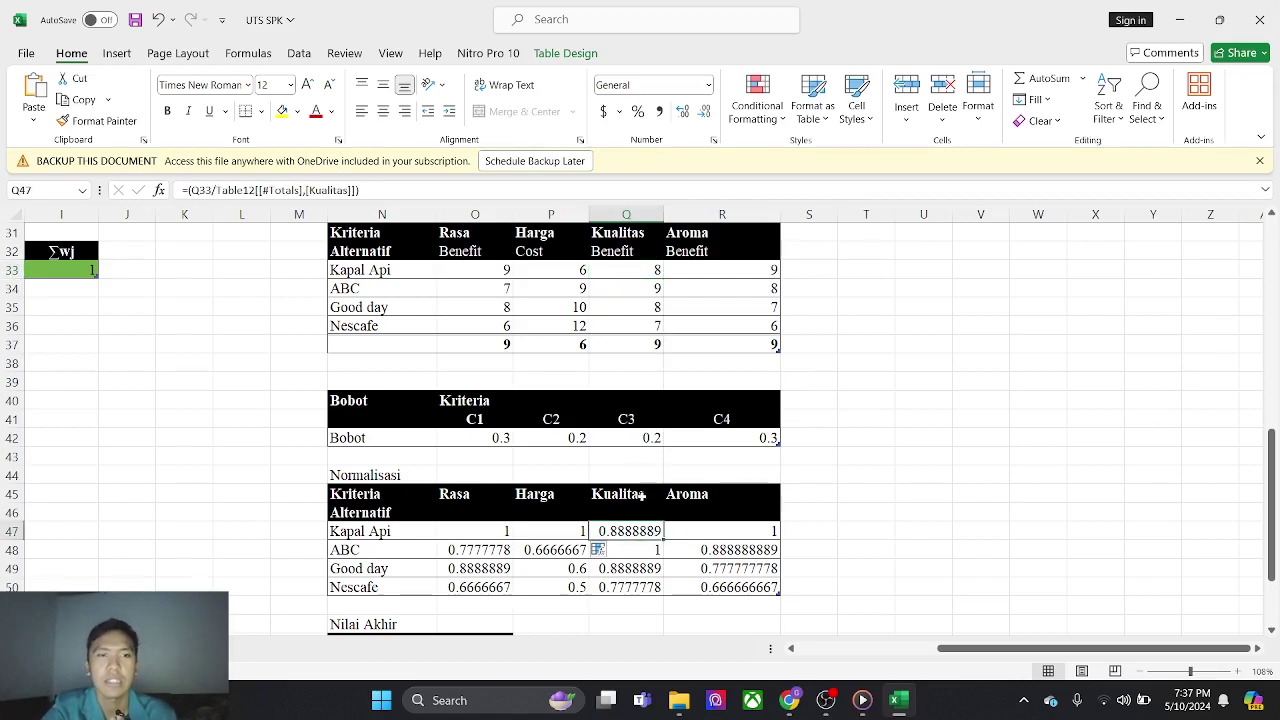
Check the Kualitas normalisation formulas for ABC and Good day, then Nescafe's Kualitas rating and the column's summary formula.
{"action": "left_click", "coordinate": [630, 553]}
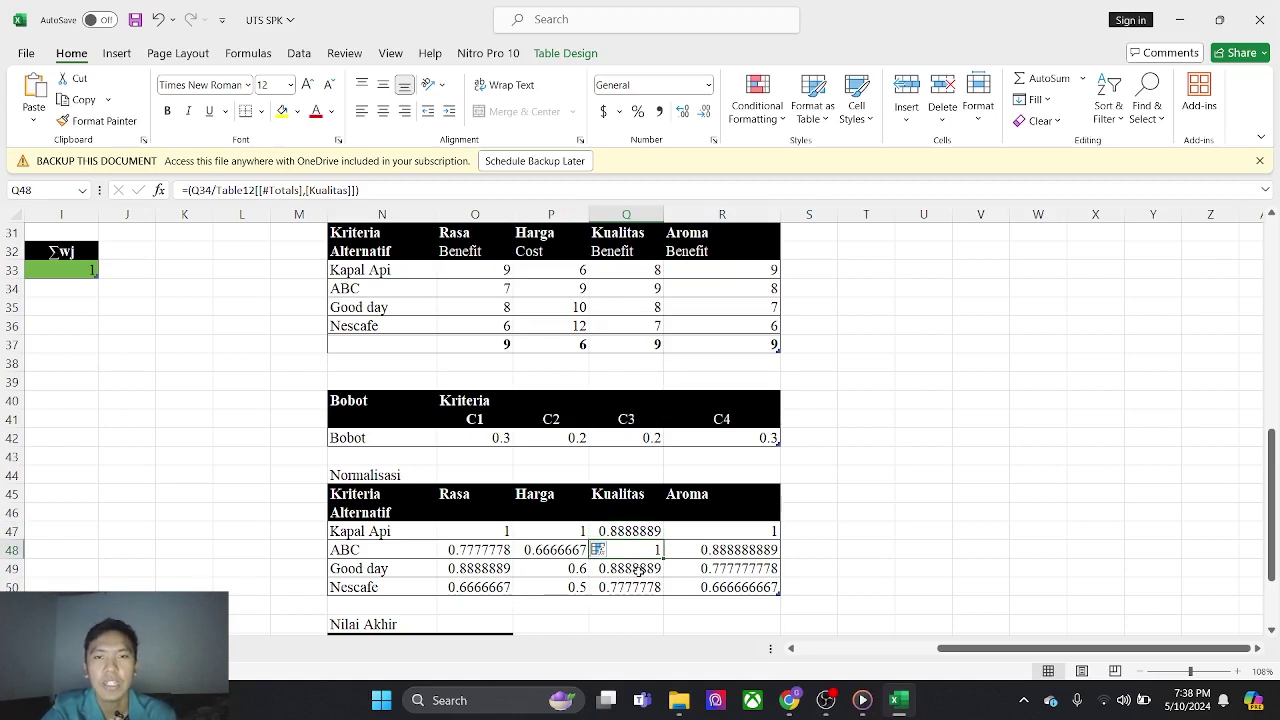
{"action": "left_click", "coordinate": [645, 570]}
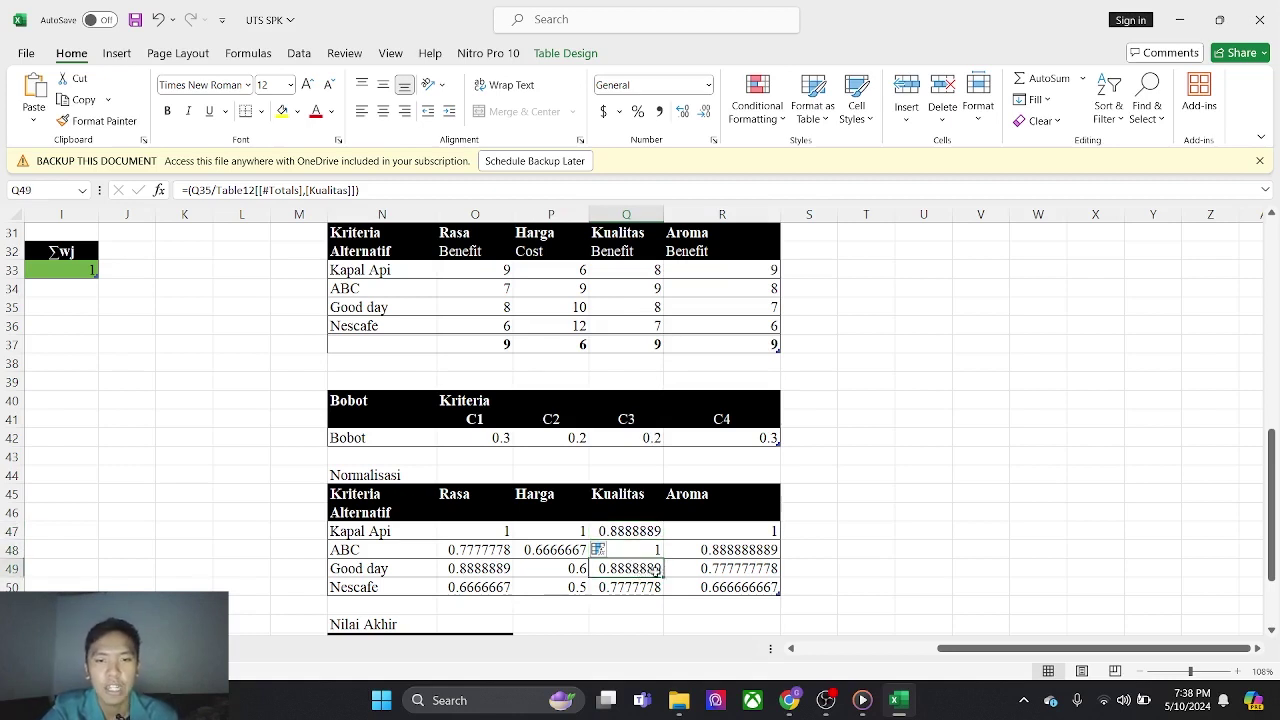
{"action": "left_click", "coordinate": [633, 327]}
{"action": "left_click", "coordinate": [643, 344]}
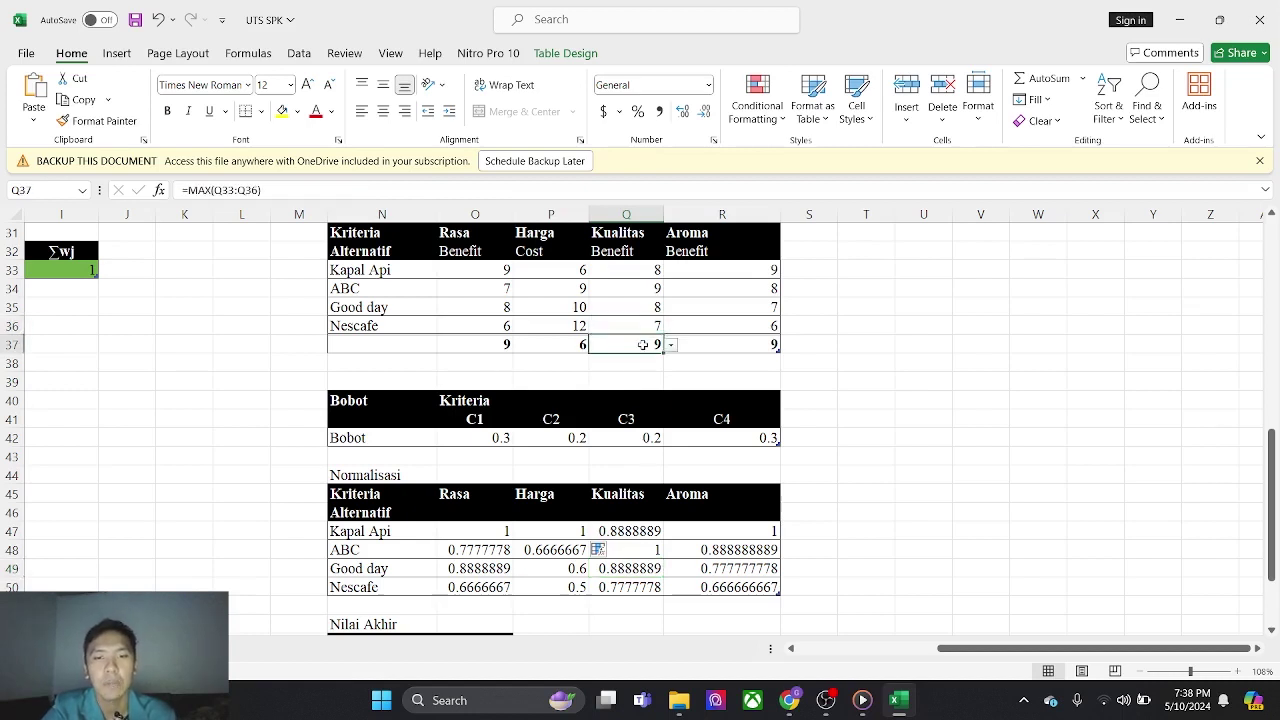
Inspect Kapal Api's Aroma rating and the Aroma normalisation formulas for Kapal Api, ABC and Nescafe, including Kapal Api's highlighted source cells.
{"action": "left_click", "coordinate": [758, 272]}
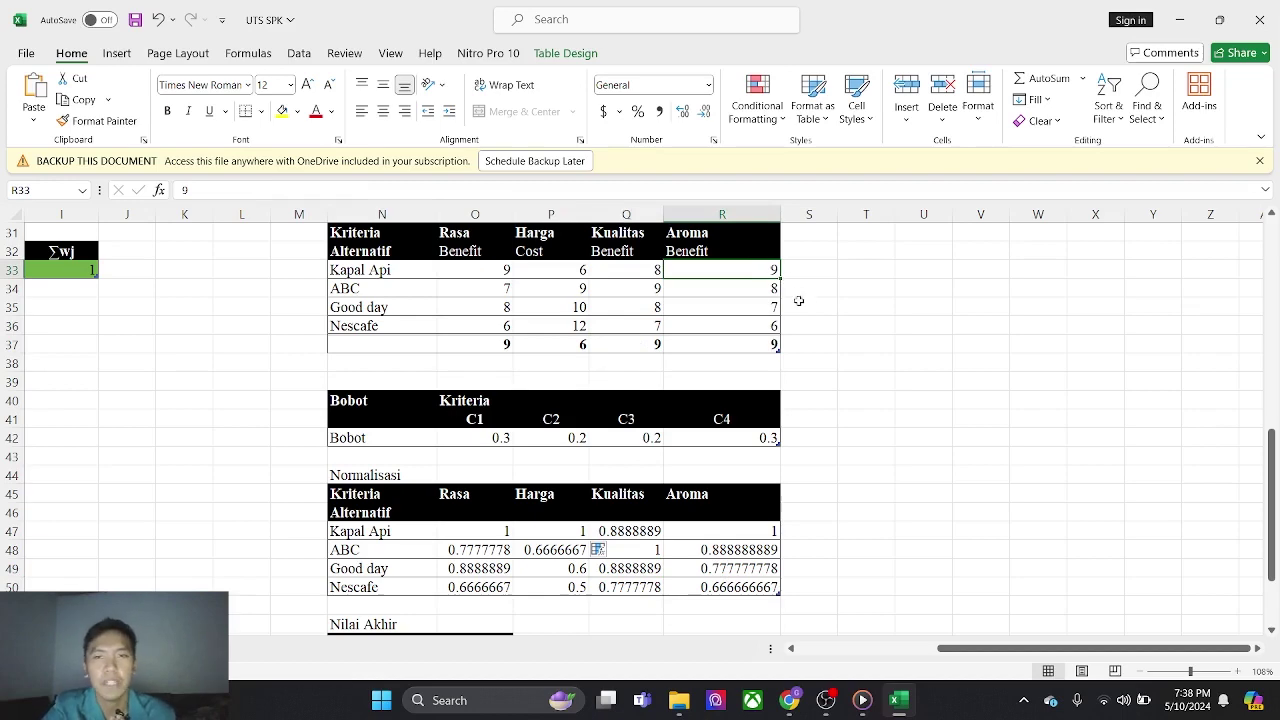
{"action": "left_click", "coordinate": [795, 275]}
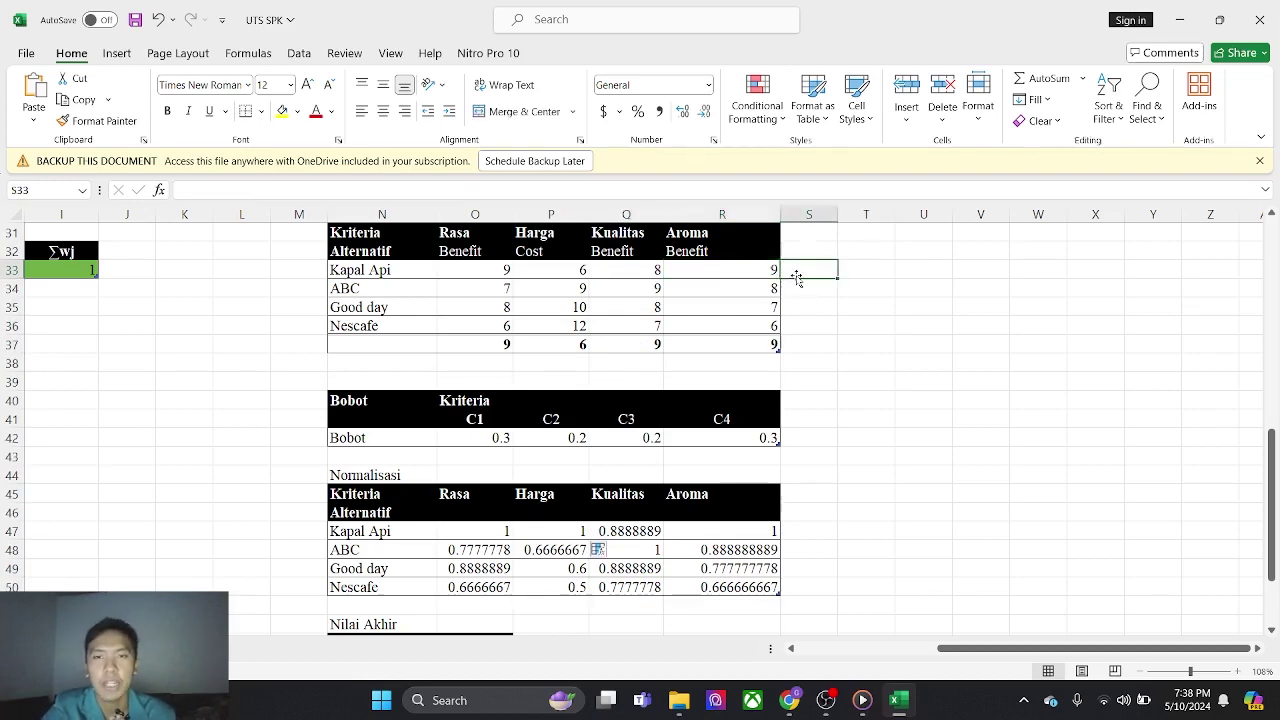
{"action": "left_click", "coordinate": [752, 279]}
{"action": "scroll", "coordinate": [823, 366], "scroll_direction": "down", "scroll_amount": 1}
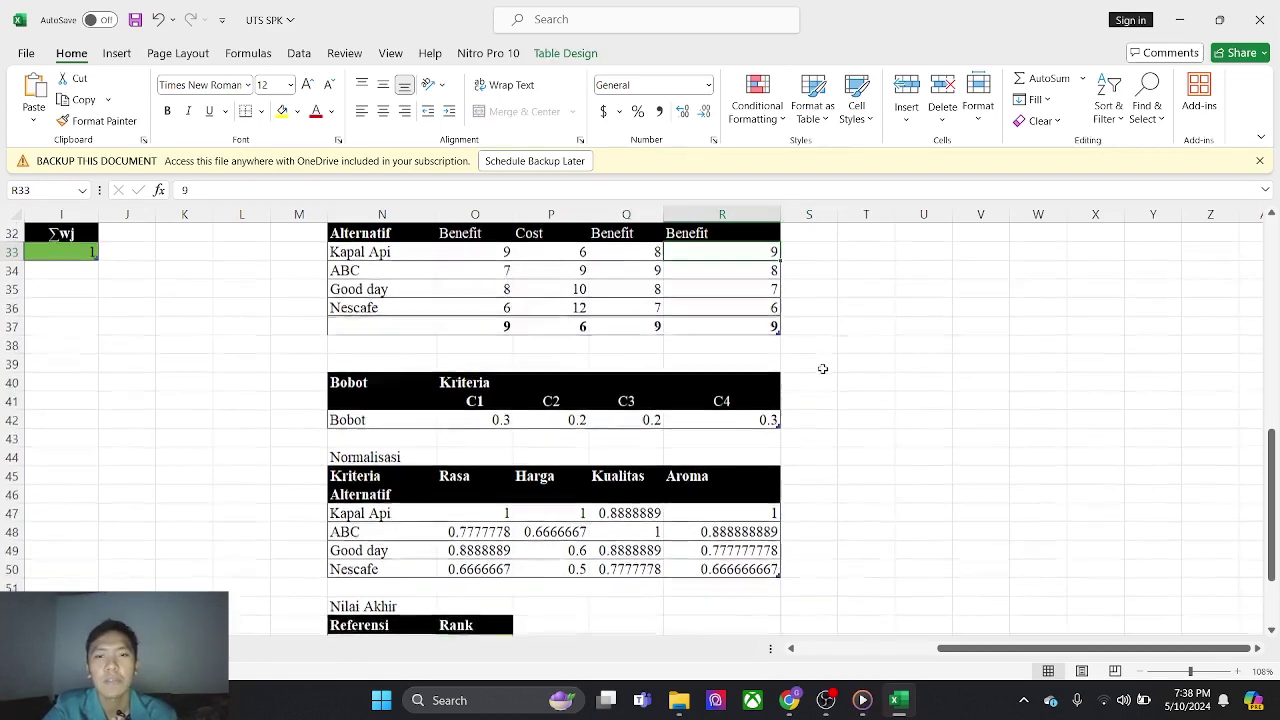
{"action": "left_click", "coordinate": [745, 513]}
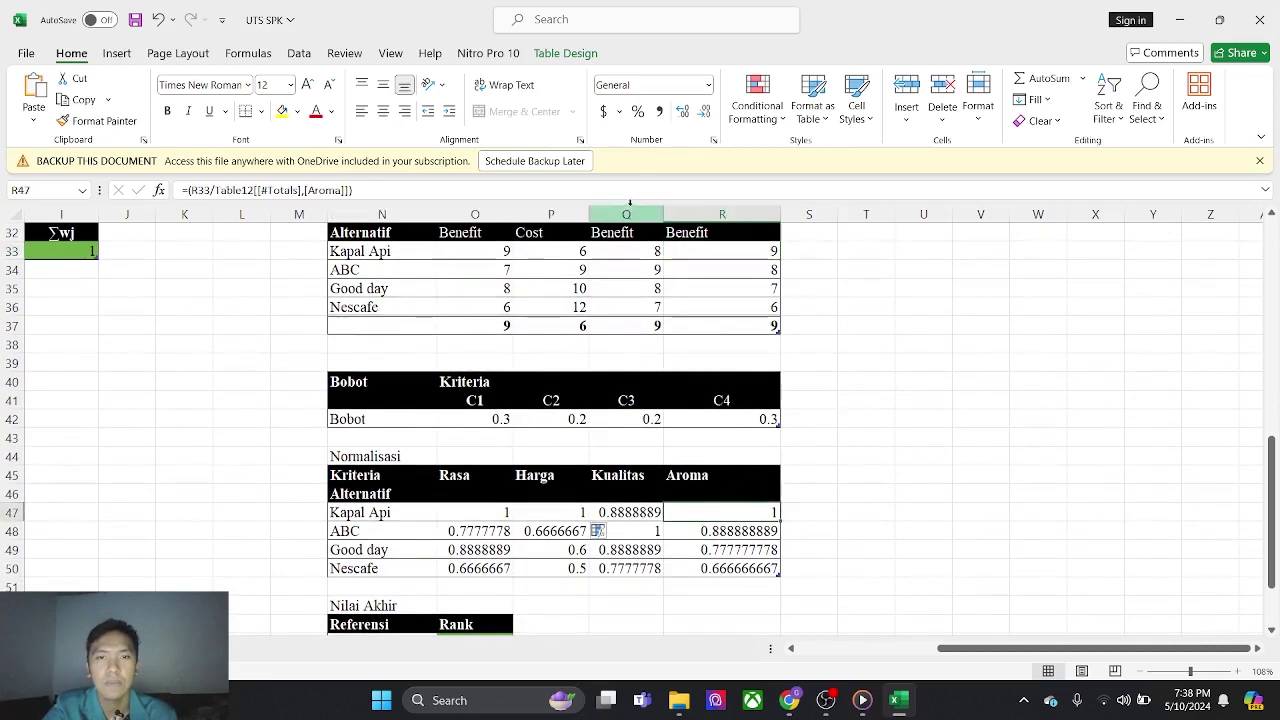
{"action": "key", "text": "F2"}
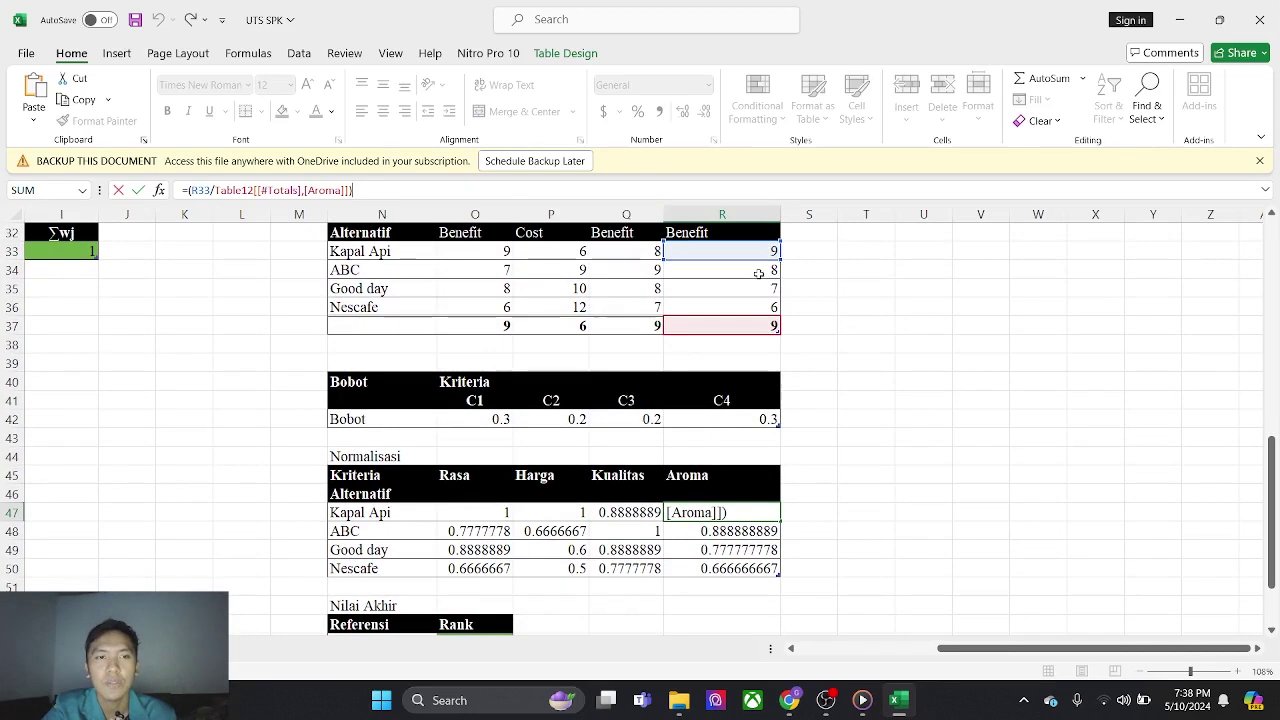
{"action": "key", "text": "Return"}
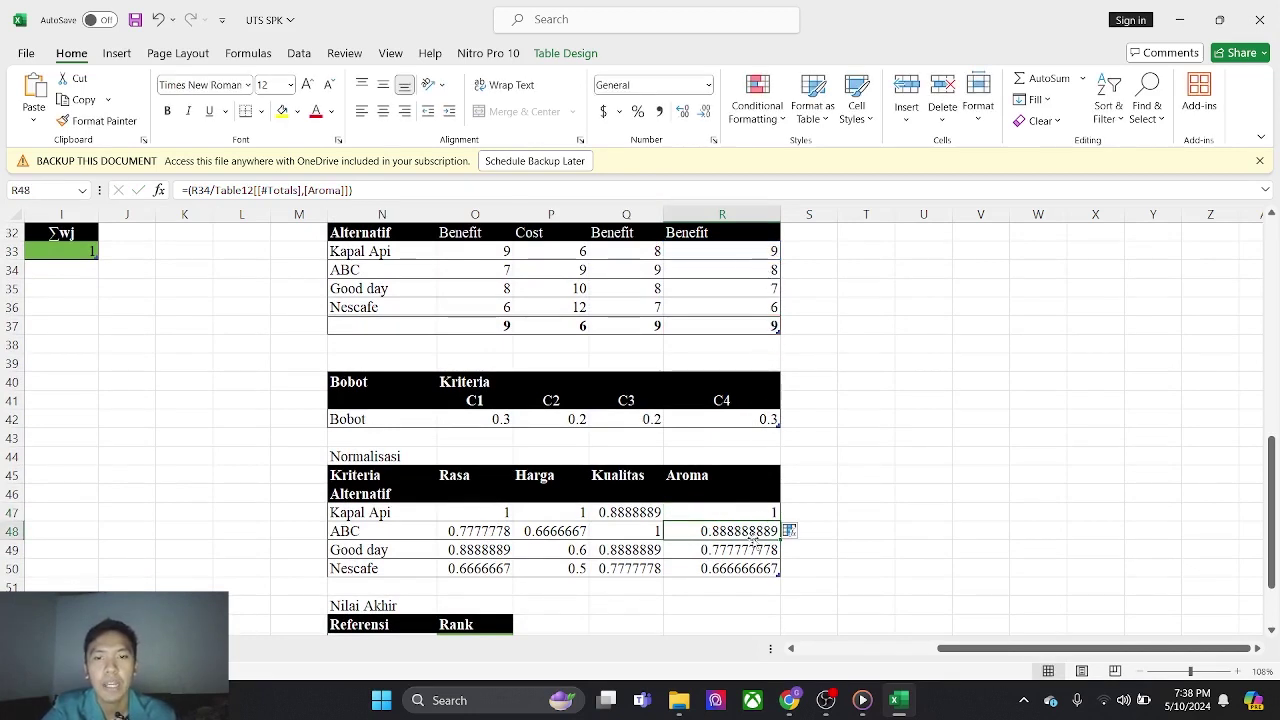
{"action": "left_click", "coordinate": [737, 568]}
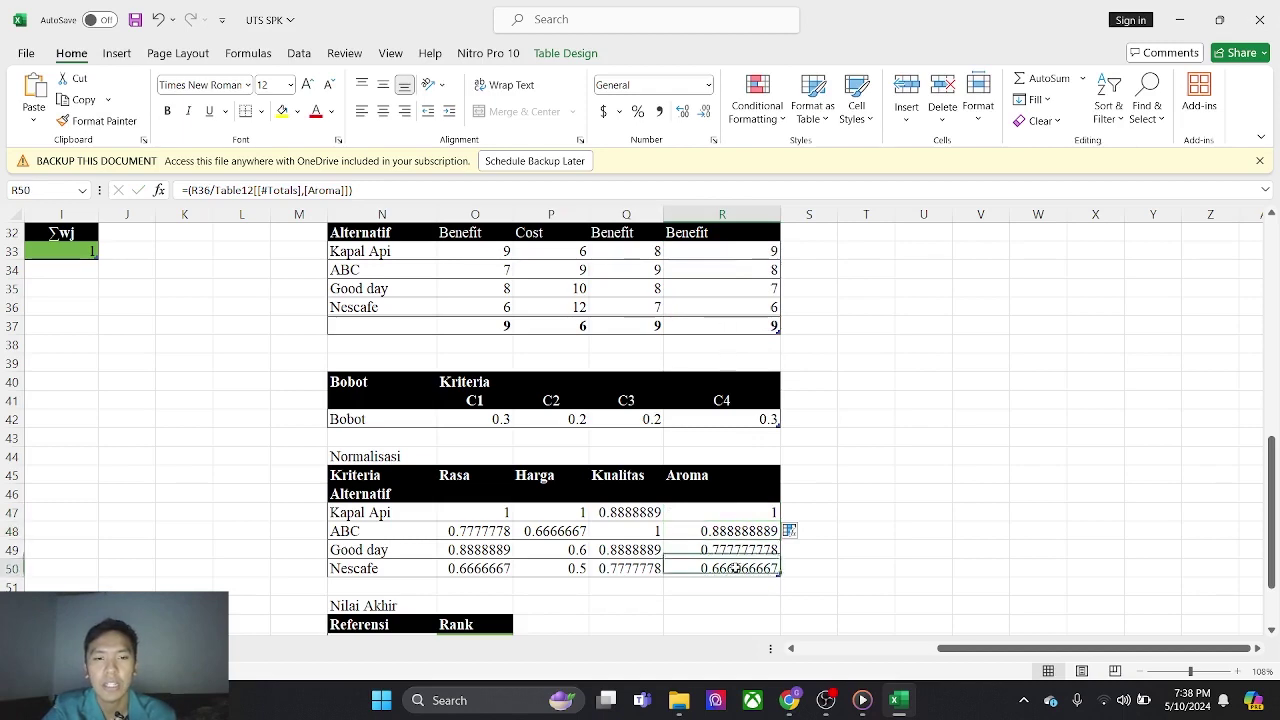
Inspect the first Referensi formula in the Nilai Akhir table and its highlighted Bobot and Normalisasi source cells.
{"action": "scroll", "coordinate": [718, 266], "scroll_direction": "down", "scroll_amount": 3}
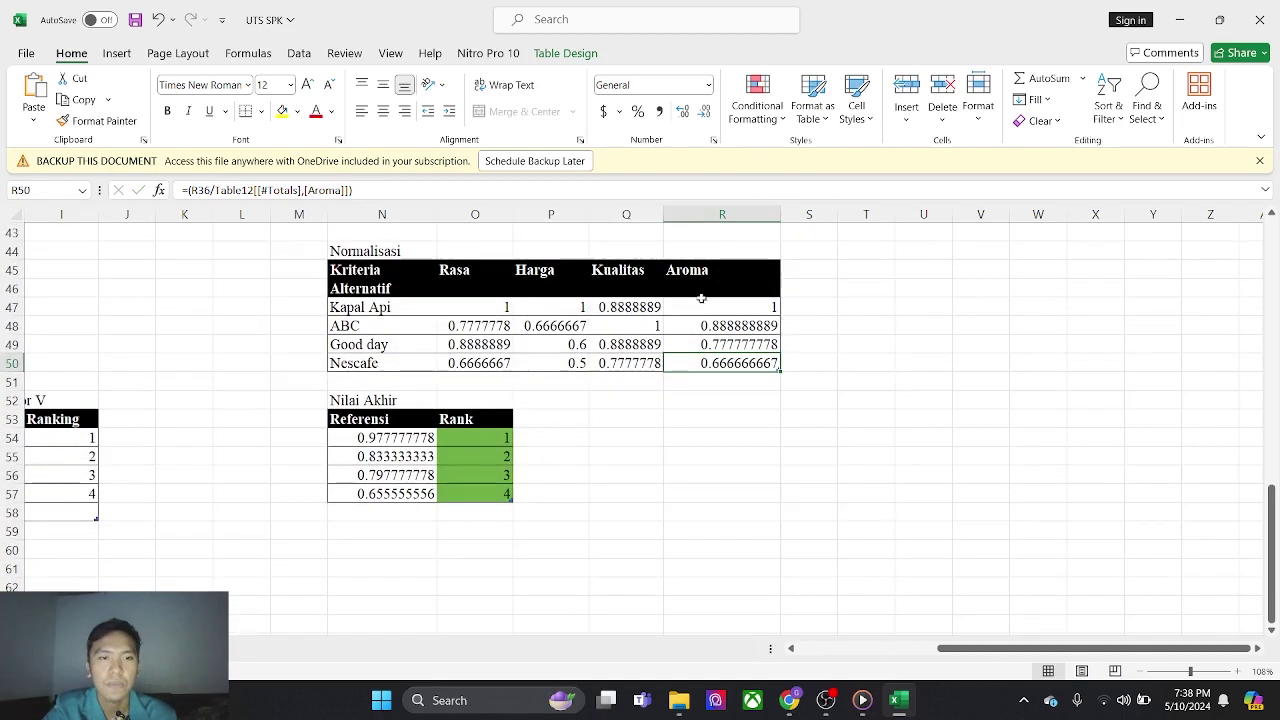
{"action": "scroll", "coordinate": [645, 401], "scroll_direction": "up", "scroll_amount": 1}
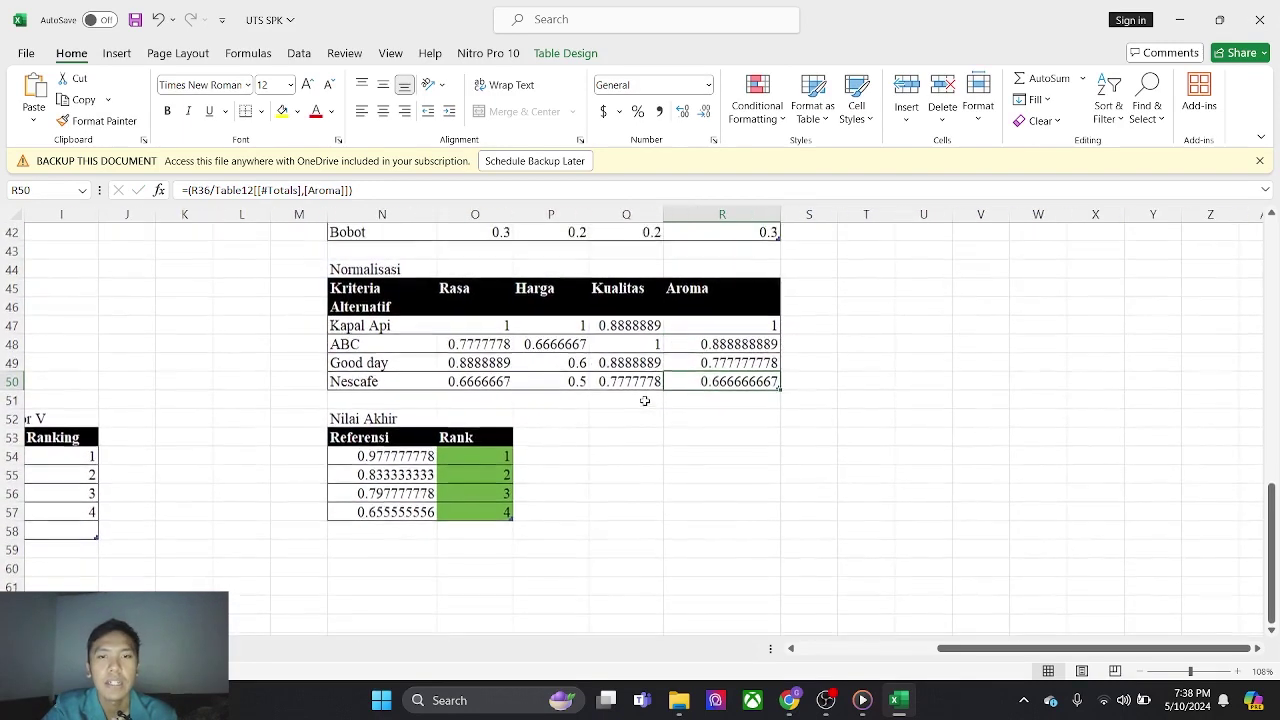
{"action": "left_click", "coordinate": [406, 455]}
{"action": "scroll", "coordinate": [477, 410], "scroll_direction": "up", "scroll_amount": 1}
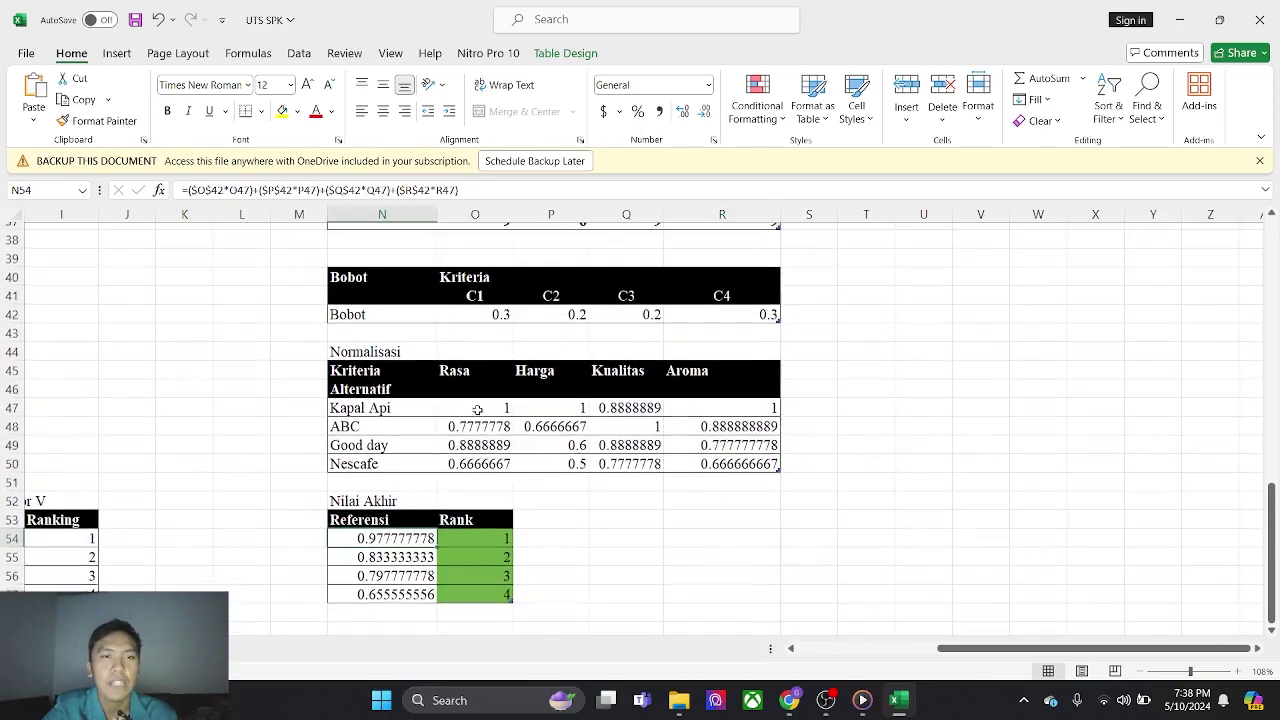
{"action": "left_click", "coordinate": [483, 190]}
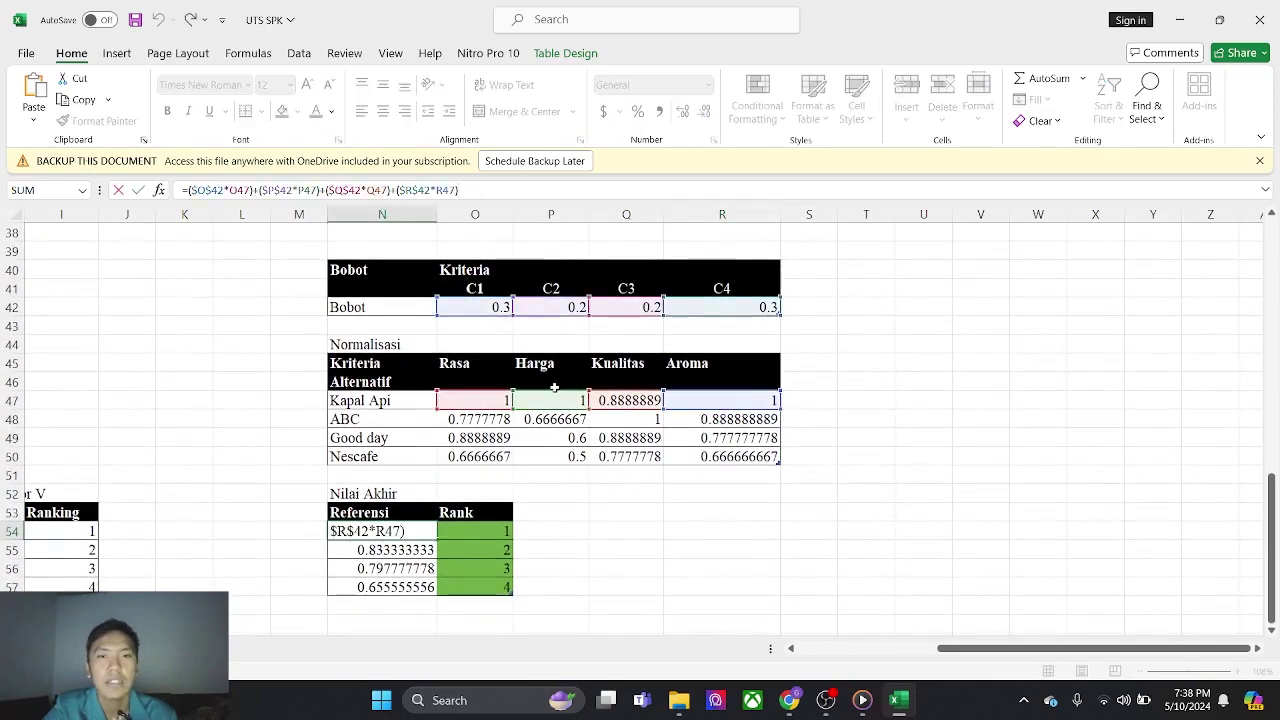
{"action": "scroll", "coordinate": [218, 197], "scroll_direction": "left", "scroll_amount": 3}
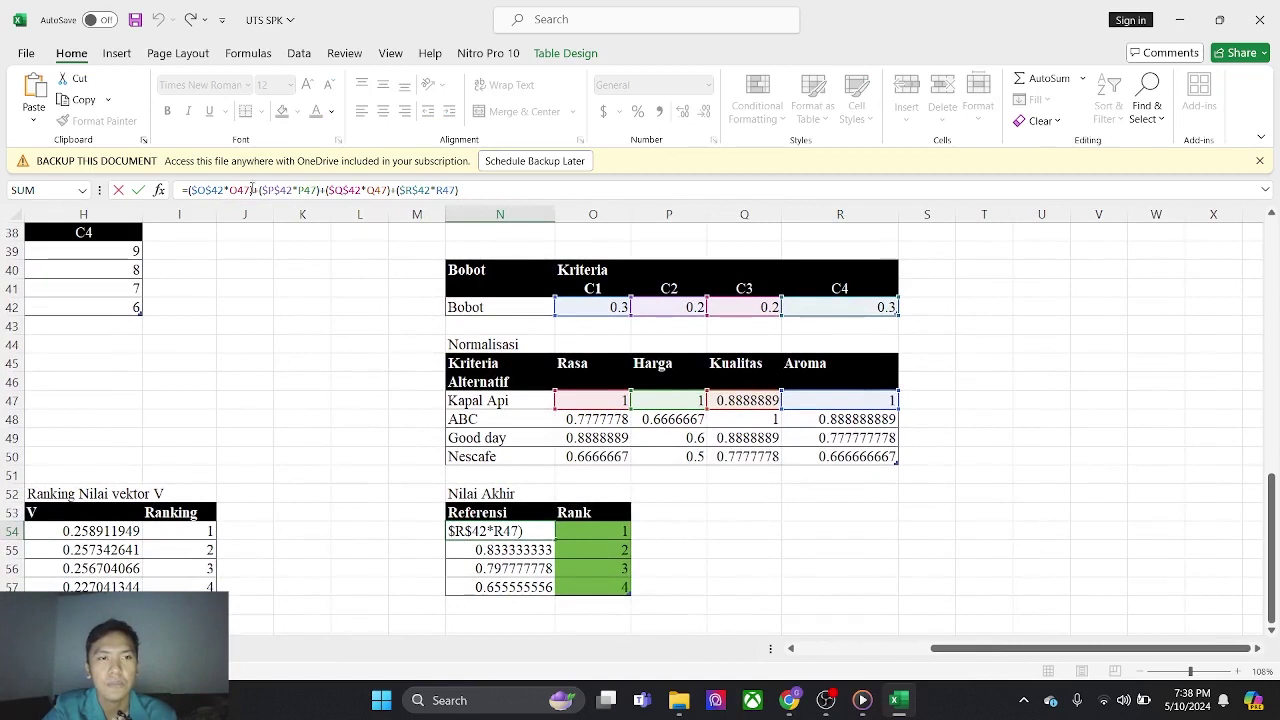
{"action": "left_click", "coordinate": [248, 189]}
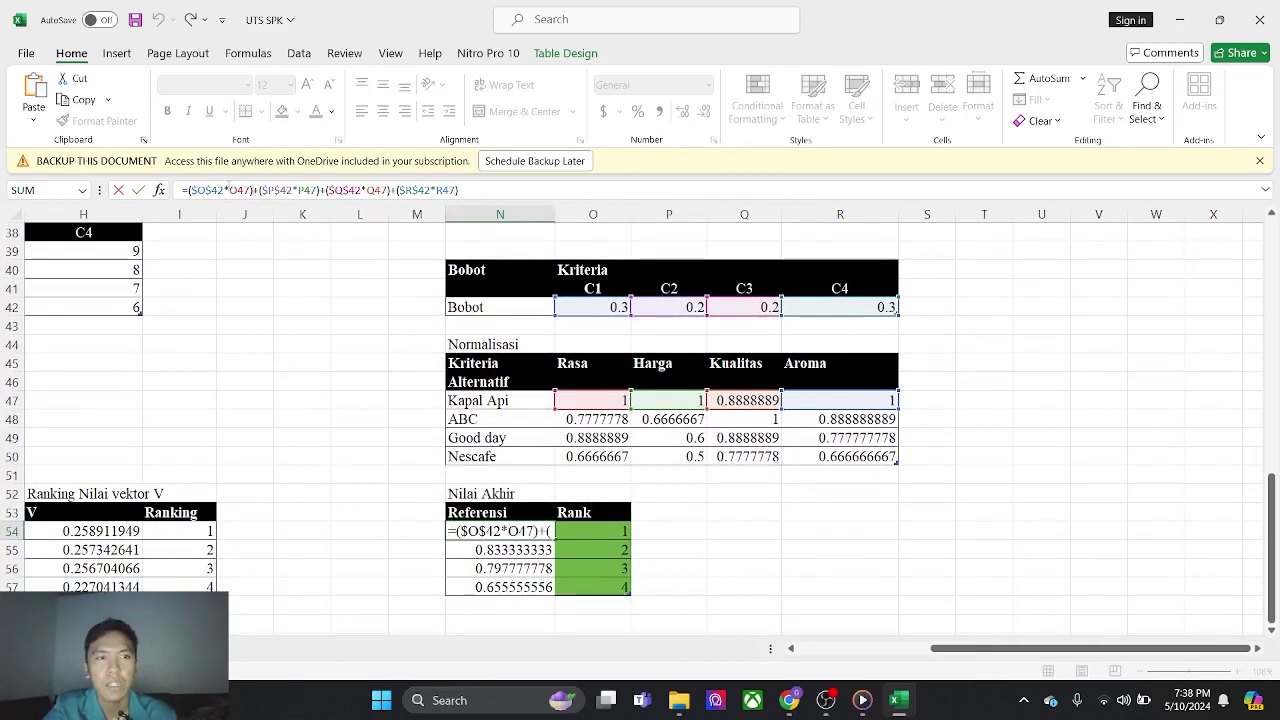
Check the C1 weight and Kapal Api's normalised Rasa value against the first Referensi formula in the Nilai Akhir table.
{"action": "left_click", "coordinate": [605, 309]}
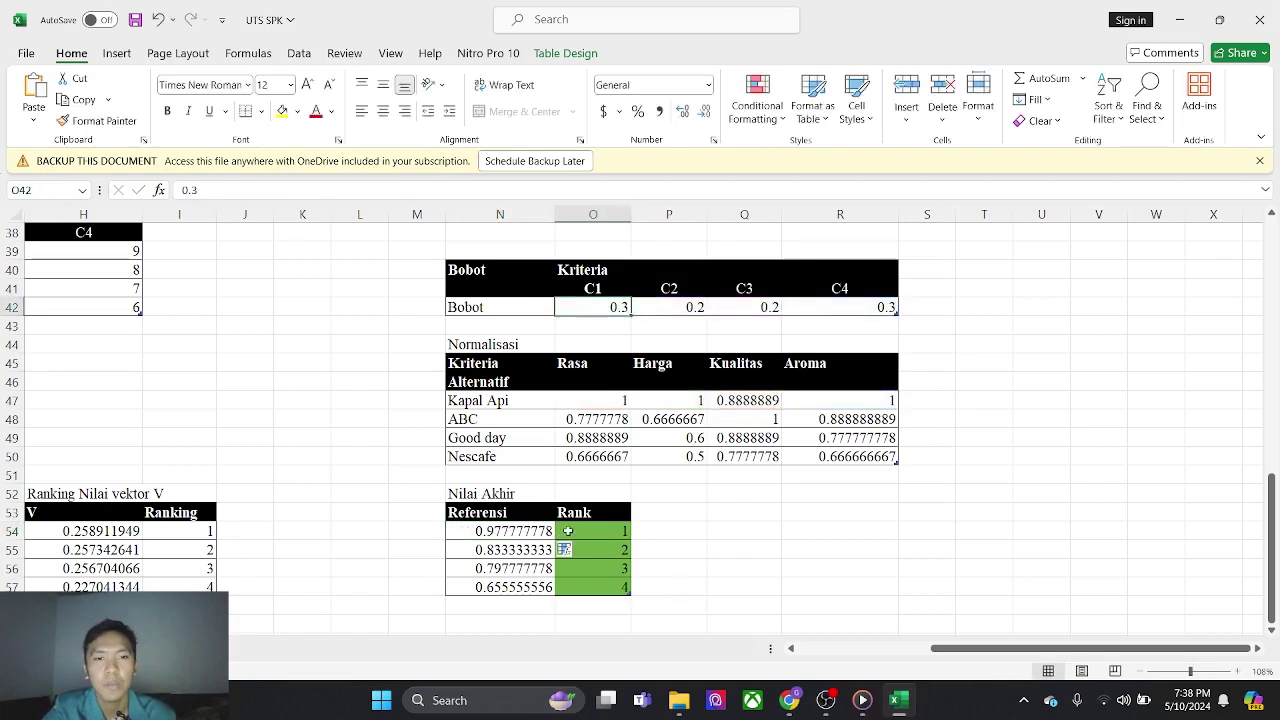
{"action": "left_click", "coordinate": [577, 400]}
{"action": "left_click", "coordinate": [525, 530]}
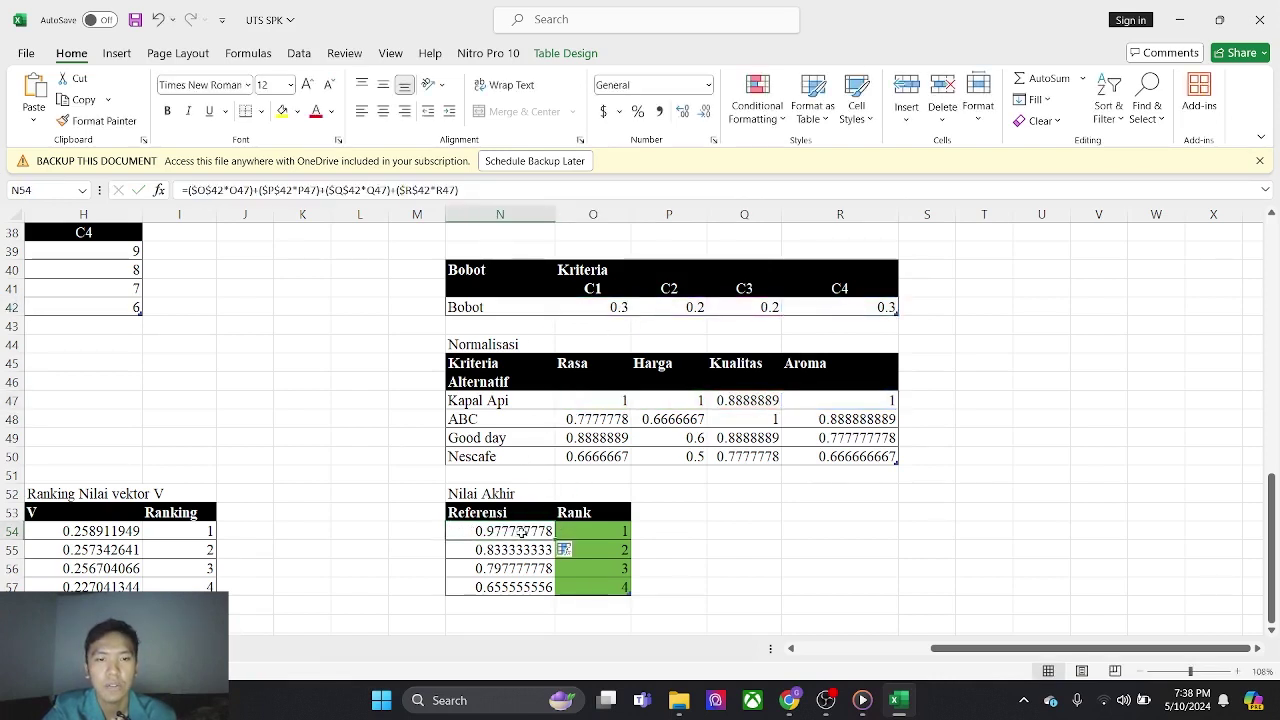
Trace the highlighted Bobot and Normalisasi cells in the first Referensi formula, and check the second Referensi formula.
{"action": "left_click", "coordinate": [481, 198]}
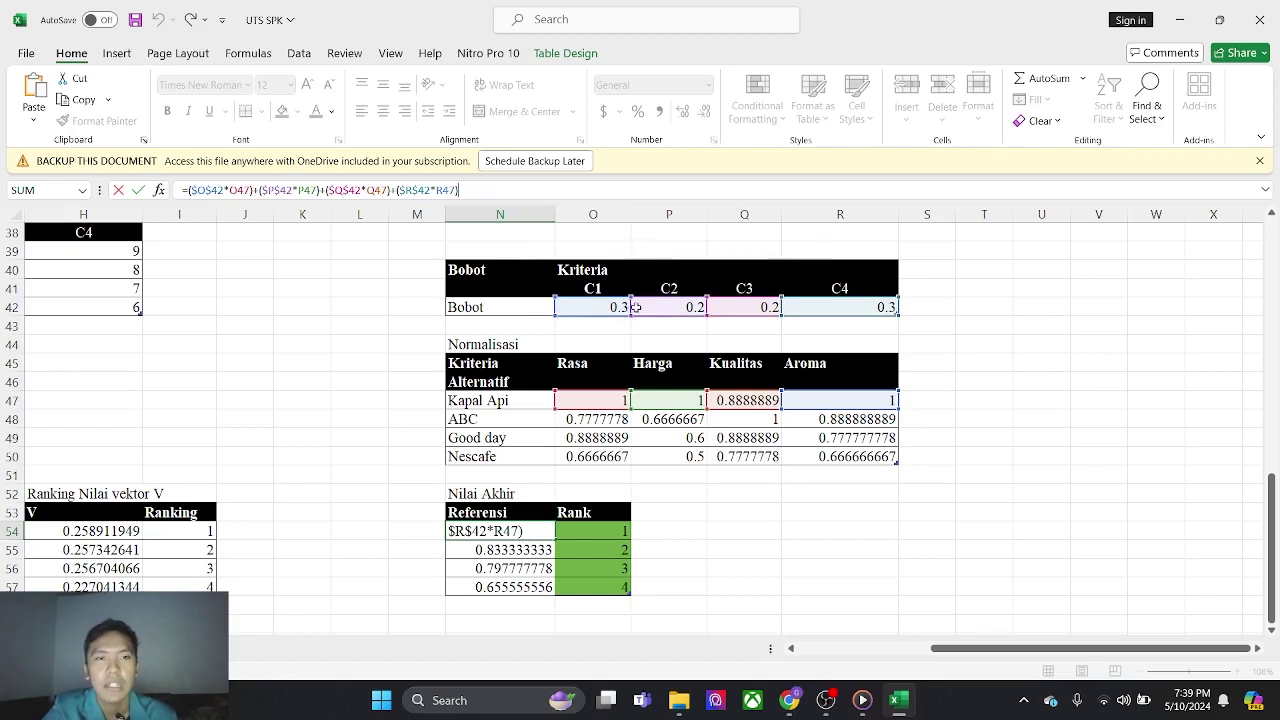
{"action": "left_click", "coordinate": [224, 190]}
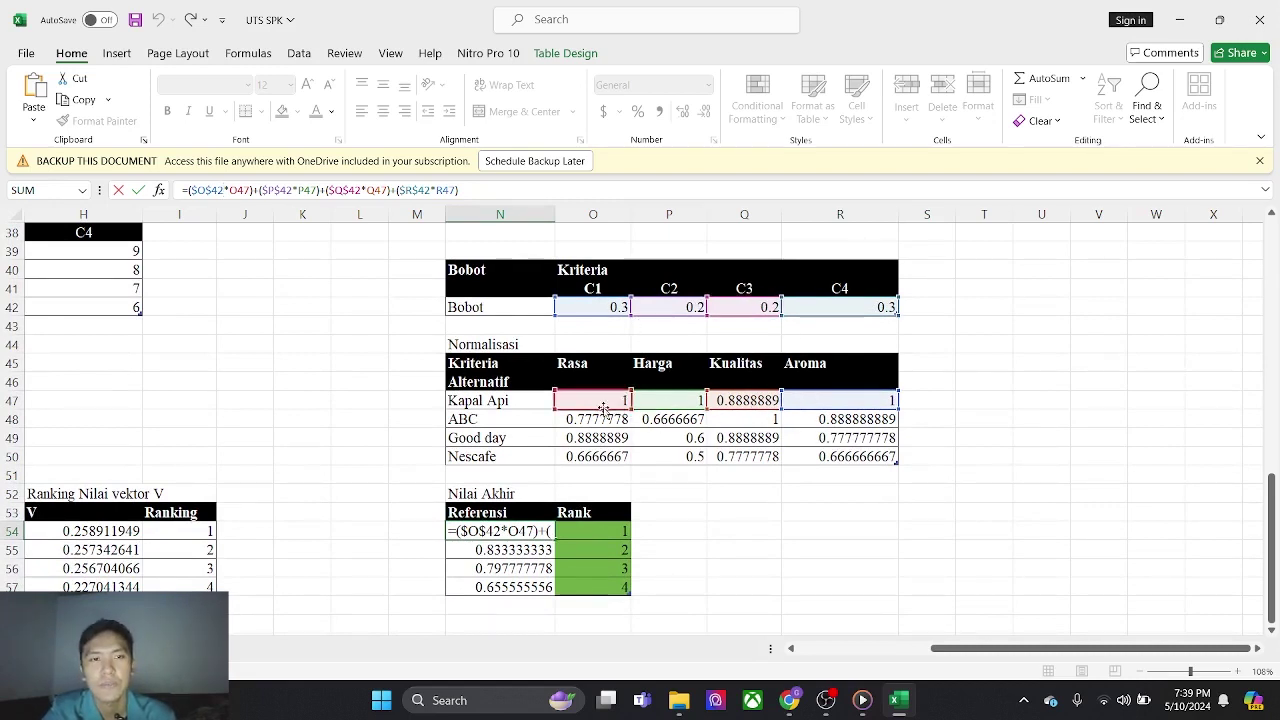
{"action": "left_click", "coordinate": [521, 183]}
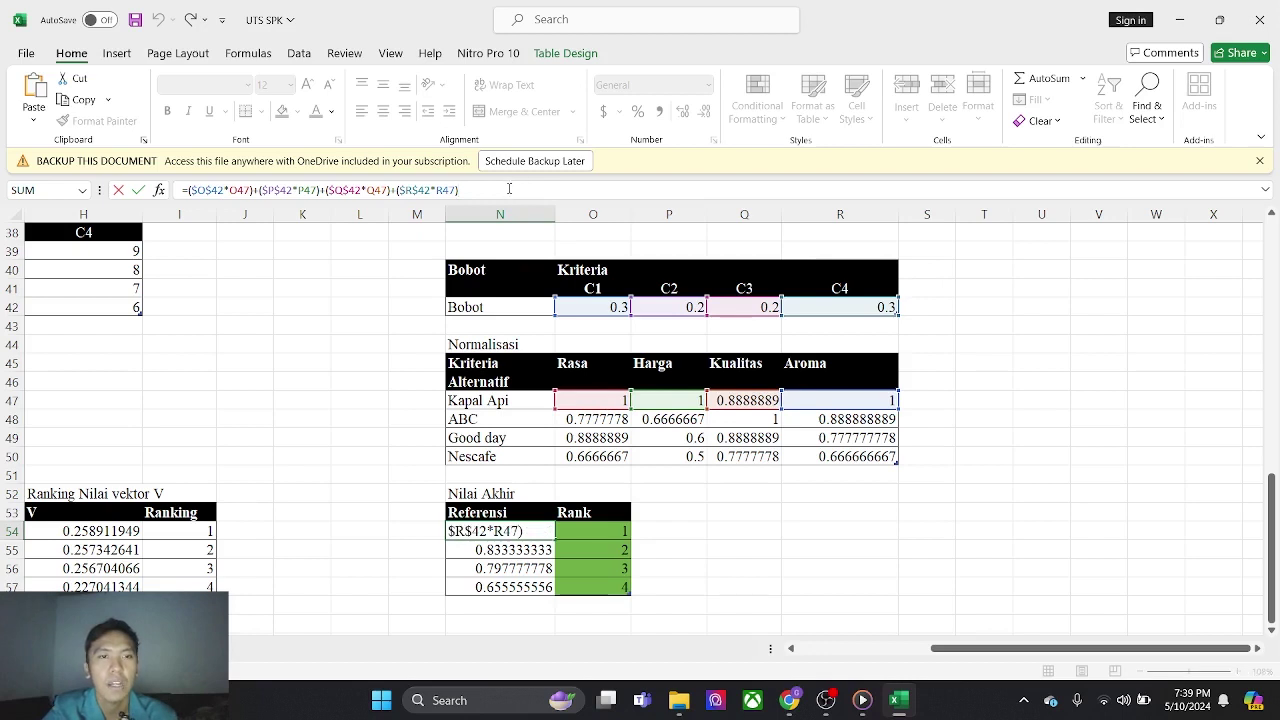
{"action": "mouse_move", "coordinate": [471, 188]}
{"action": "left_mouse_down"}
{"action": "mouse_move", "coordinate": [182, 188]}
{"action": "mouse_move", "coordinate": [471, 180]}
{"action": "left_mouse_up"}
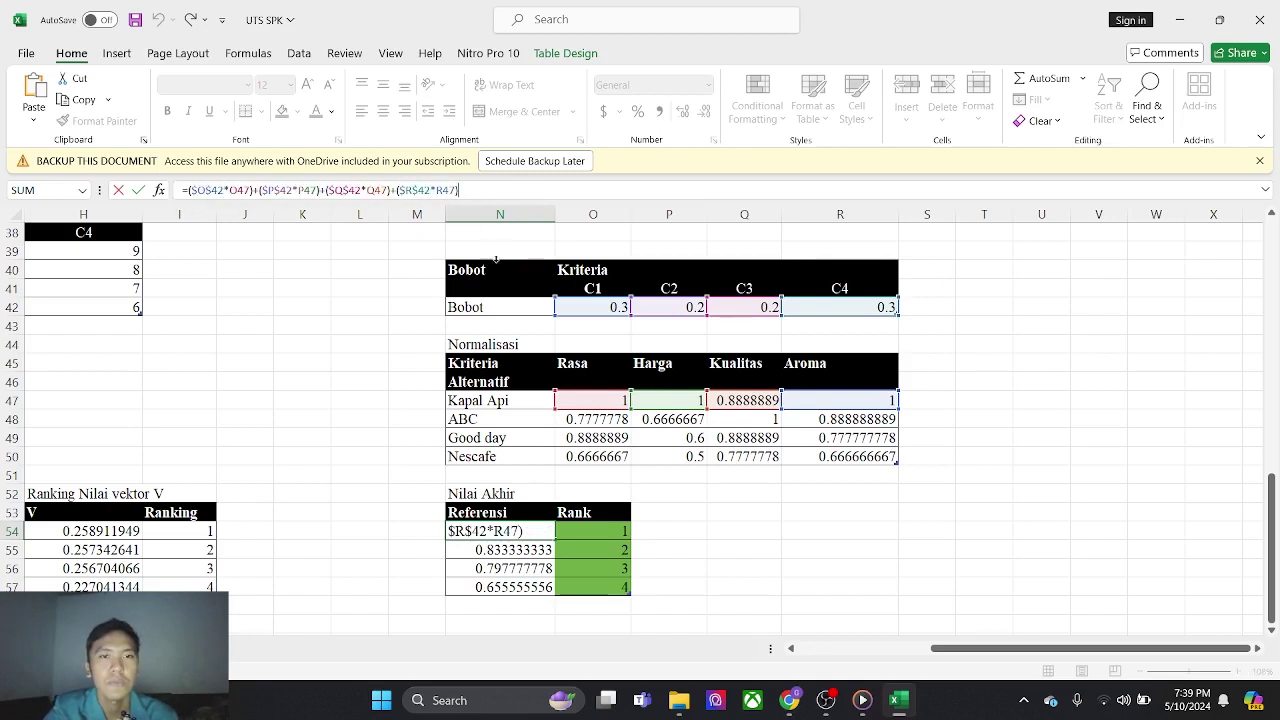
{"action": "left_click", "coordinate": [526, 554]}
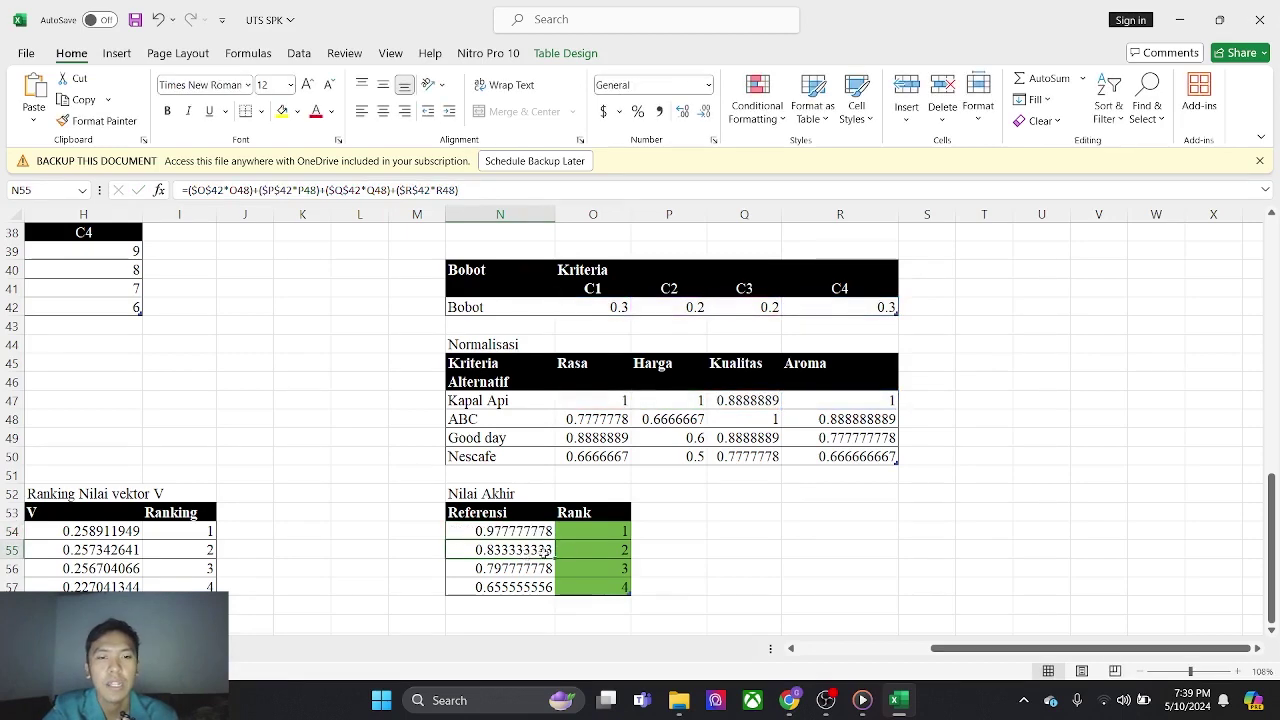
Examine the Rank column of the Nilai Akhir table from the first to the fourth rank.
{"action": "left_click", "coordinate": [692, 527]}
{"action": "scroll", "coordinate": [578, 545], "scroll_direction": "down", "scroll_amount": 1}
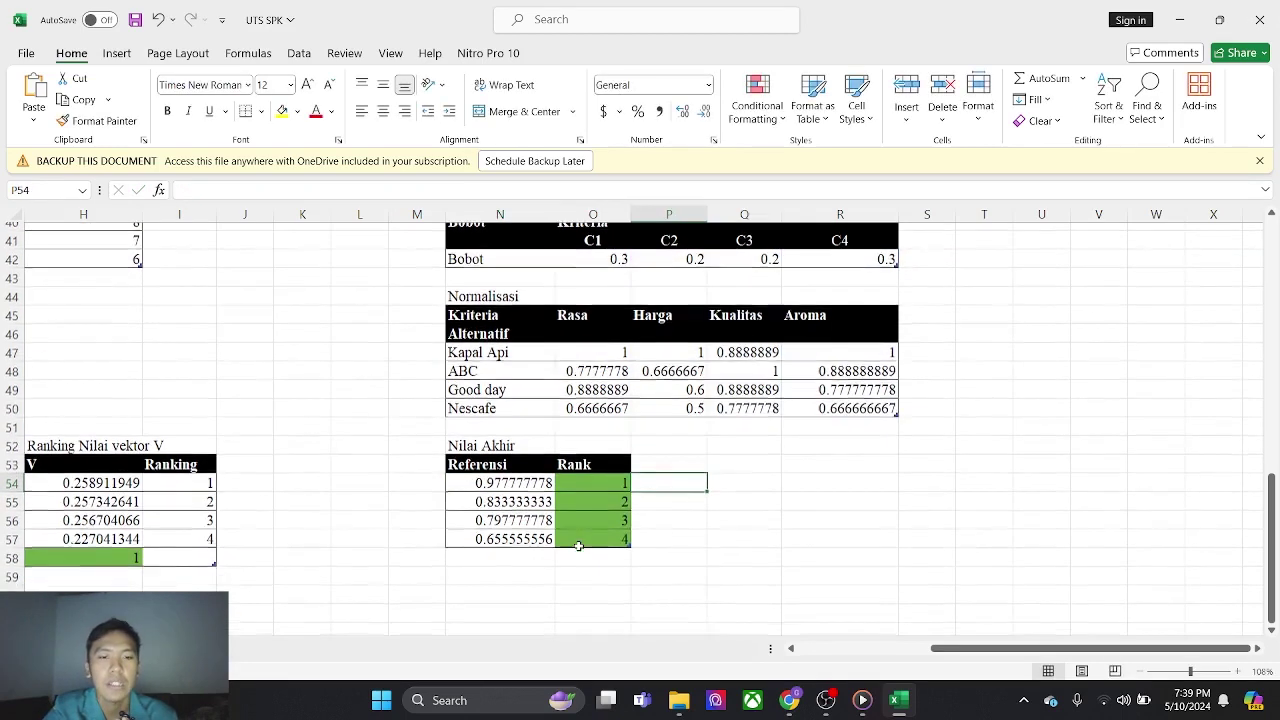
{"action": "scroll", "coordinate": [578, 545], "scroll_direction": "up", "scroll_amount": 3, "text": "ctrl"}
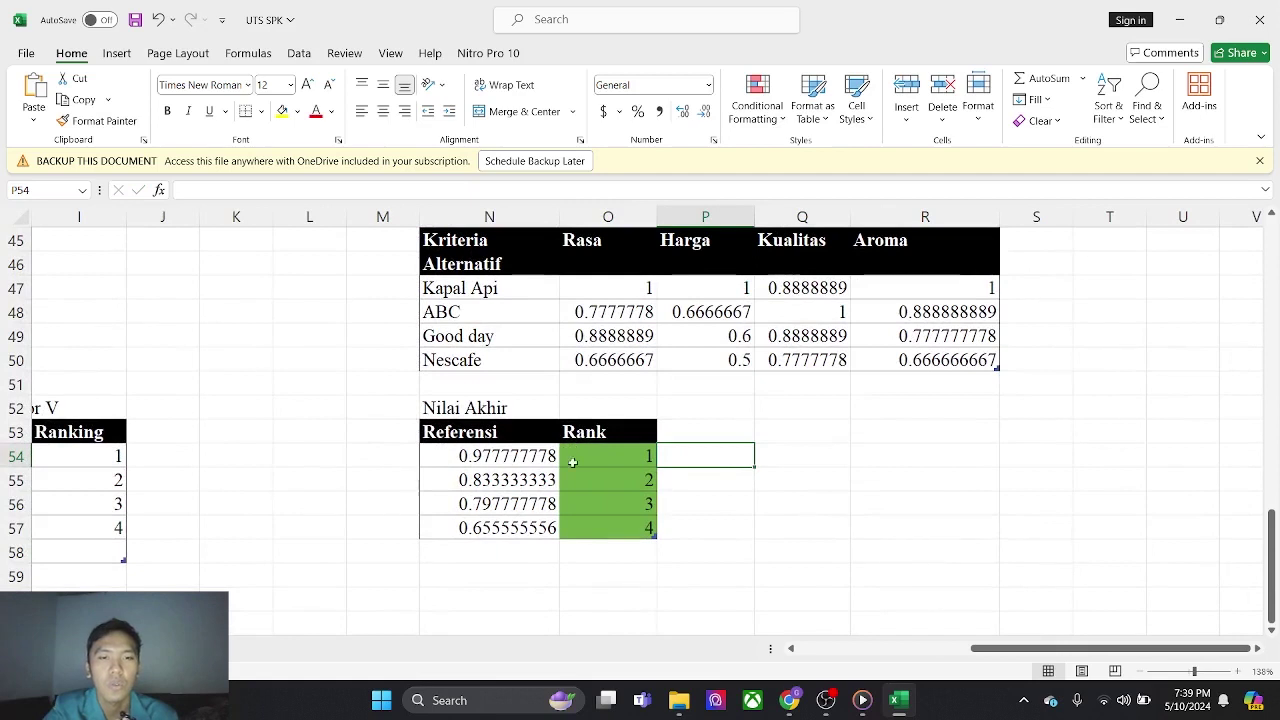
{"action": "left_click", "coordinate": [647, 461]}
{"action": "left_click", "coordinate": [630, 482]}
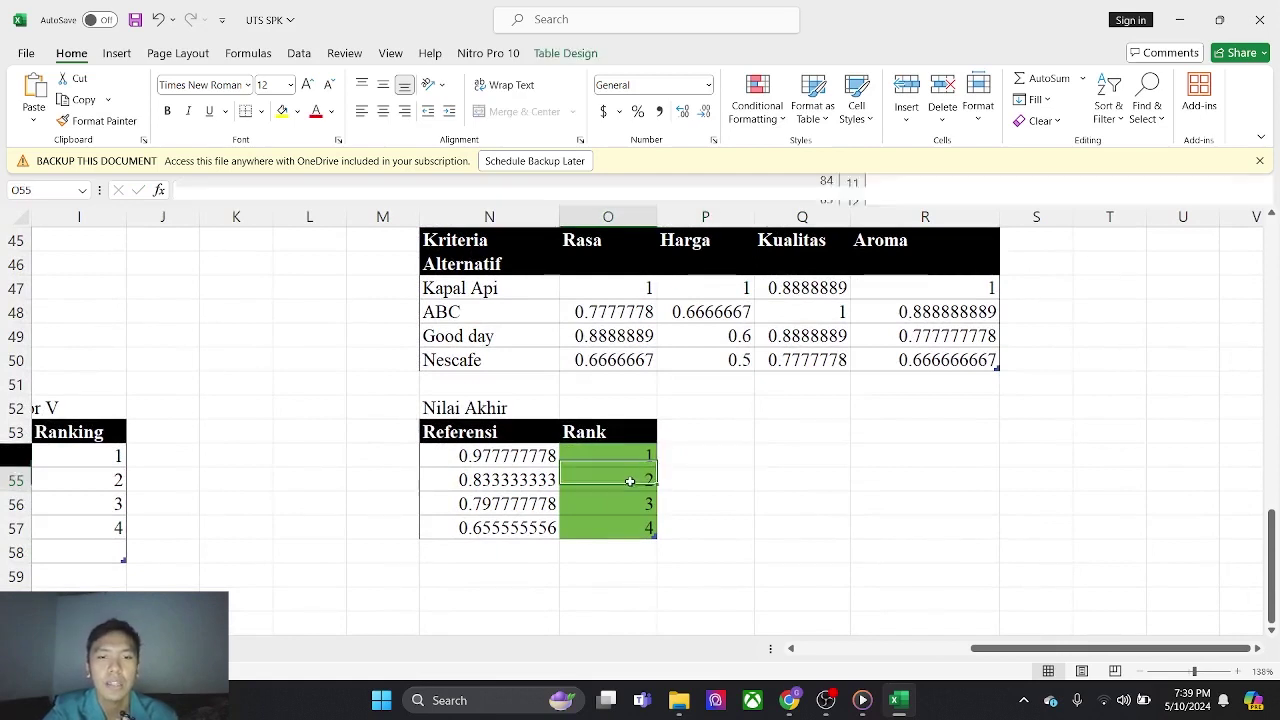
{"action": "left_click", "coordinate": [622, 528]}
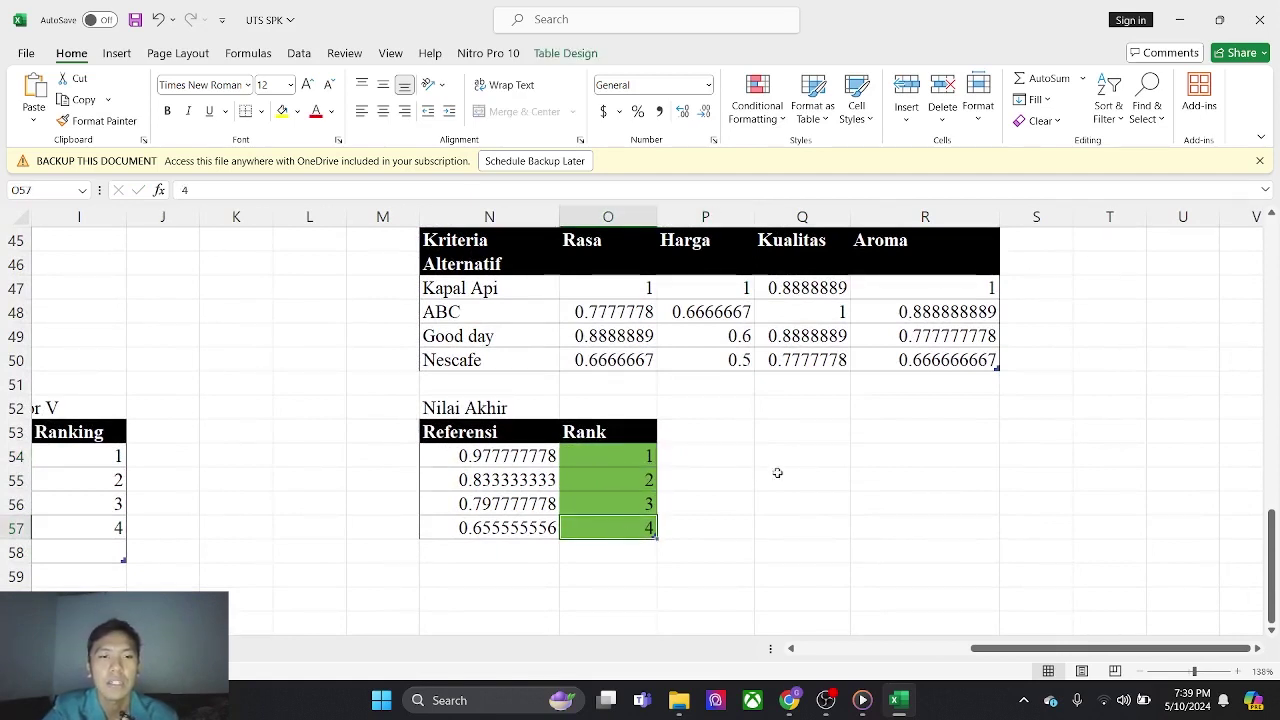
{"action": "left_click", "coordinate": [705, 459]}
Review the sheet from the final result tables back to the Alternatif and Kriteria tables and the METODE WP section.
{"action": "scroll", "coordinate": [598, 443], "scroll_direction": "down", "scroll_amount": 5, "text": "ctrl"}
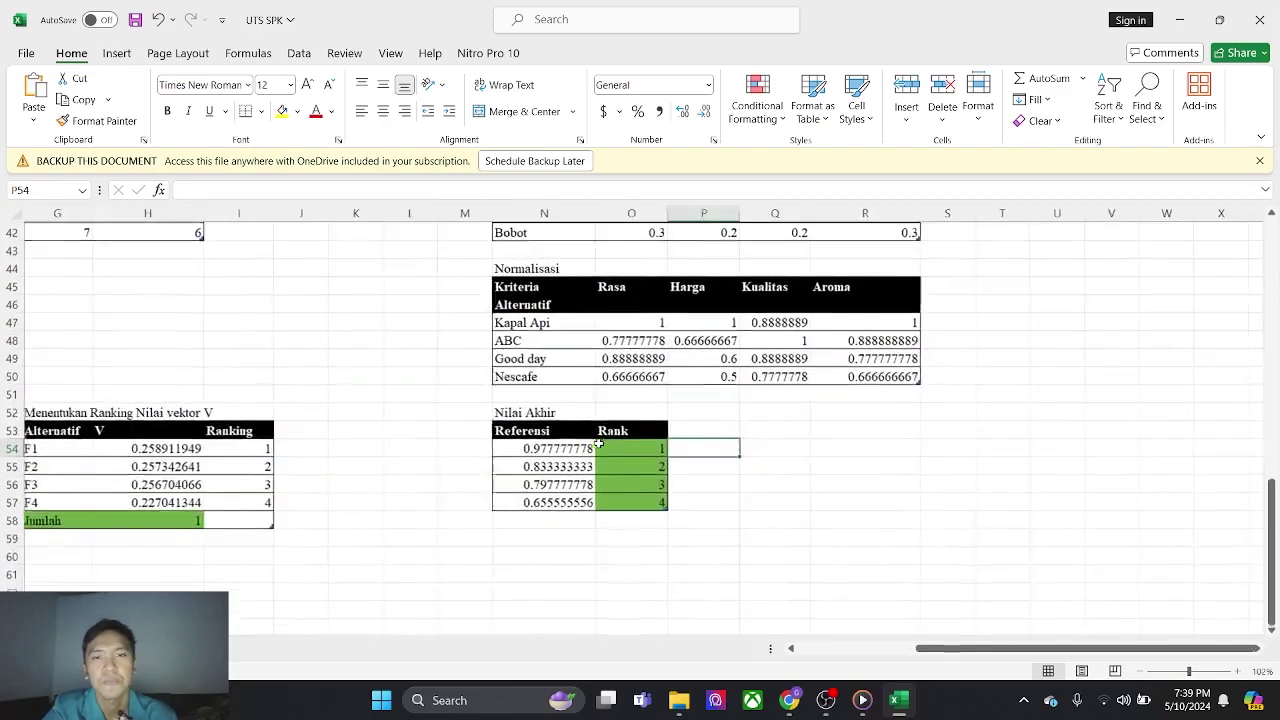
{"action": "scroll", "coordinate": [510, 376], "scroll_direction": "left", "scroll_amount": 2}
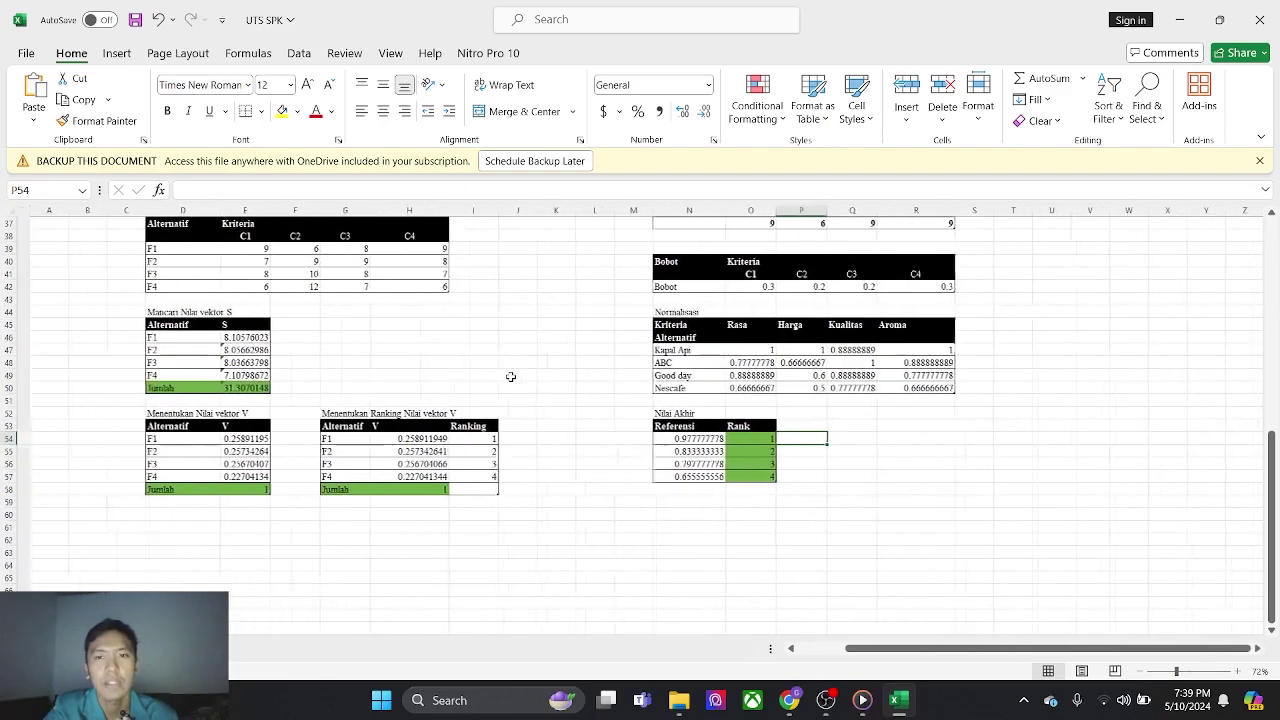
{"action": "scroll", "coordinate": [510, 376], "scroll_direction": "up", "scroll_amount": 8}
{"action": "scroll", "coordinate": [510, 377], "scroll_direction": "up", "scroll_amount": 3}
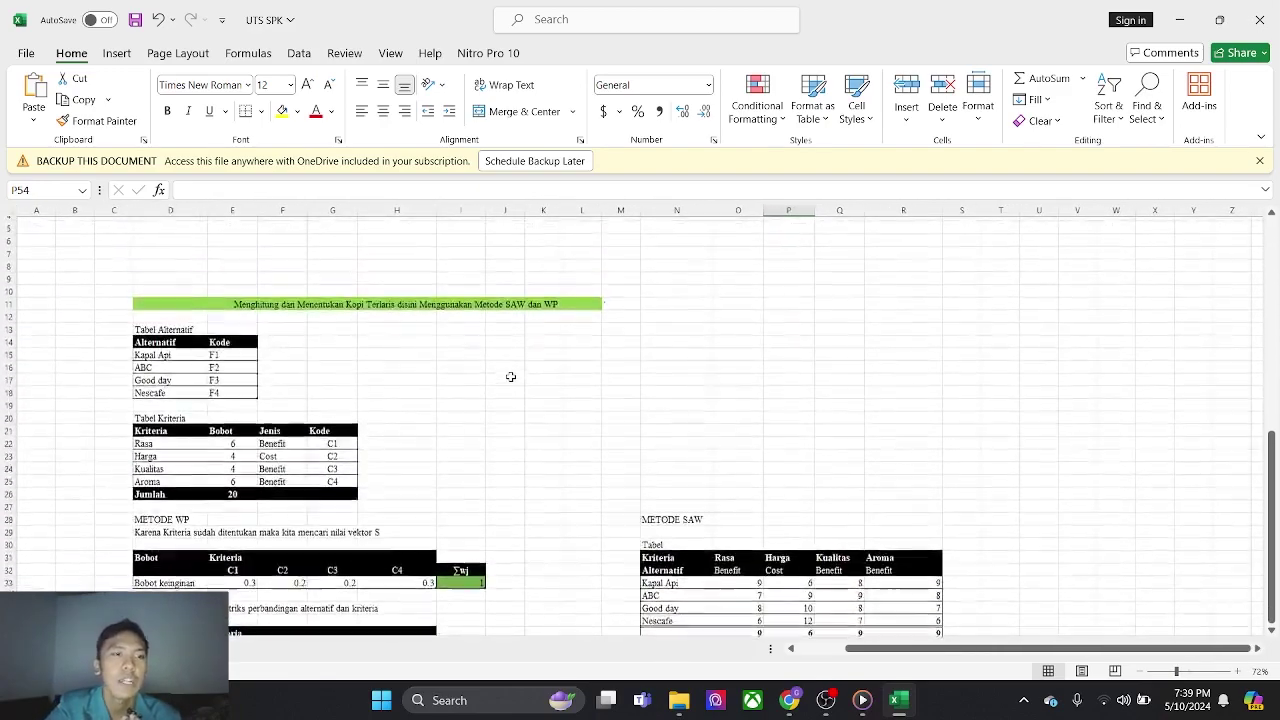
{"action": "scroll", "coordinate": [511, 377], "scroll_direction": "down", "scroll_amount": 5}
{"action": "scroll", "coordinate": [304, 339], "scroll_direction": "up", "scroll_amount": 1, "text": "ctrl"}
{"action": "scroll", "coordinate": [304, 339], "scroll_direction": "up", "scroll_amount": 4, "text": "ctrl"}
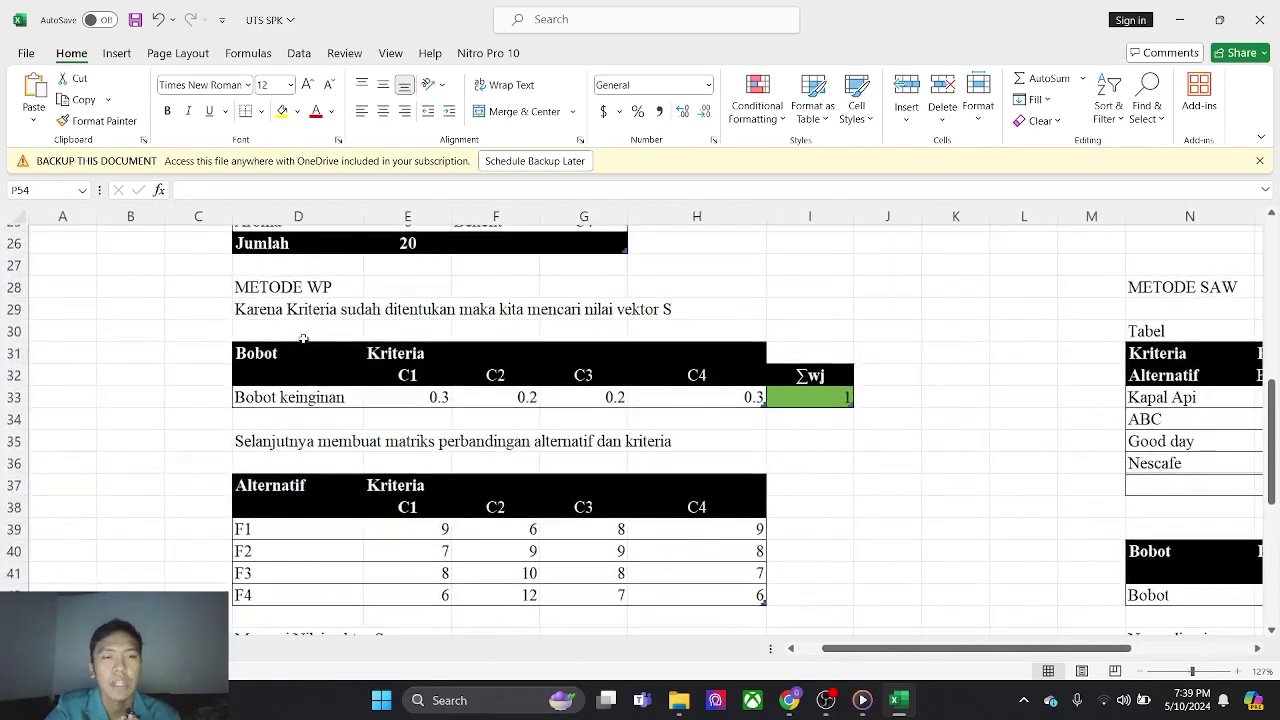
{"action": "scroll", "coordinate": [303, 339], "scroll_direction": "up", "scroll_amount": 1, "text": "ctrl"}
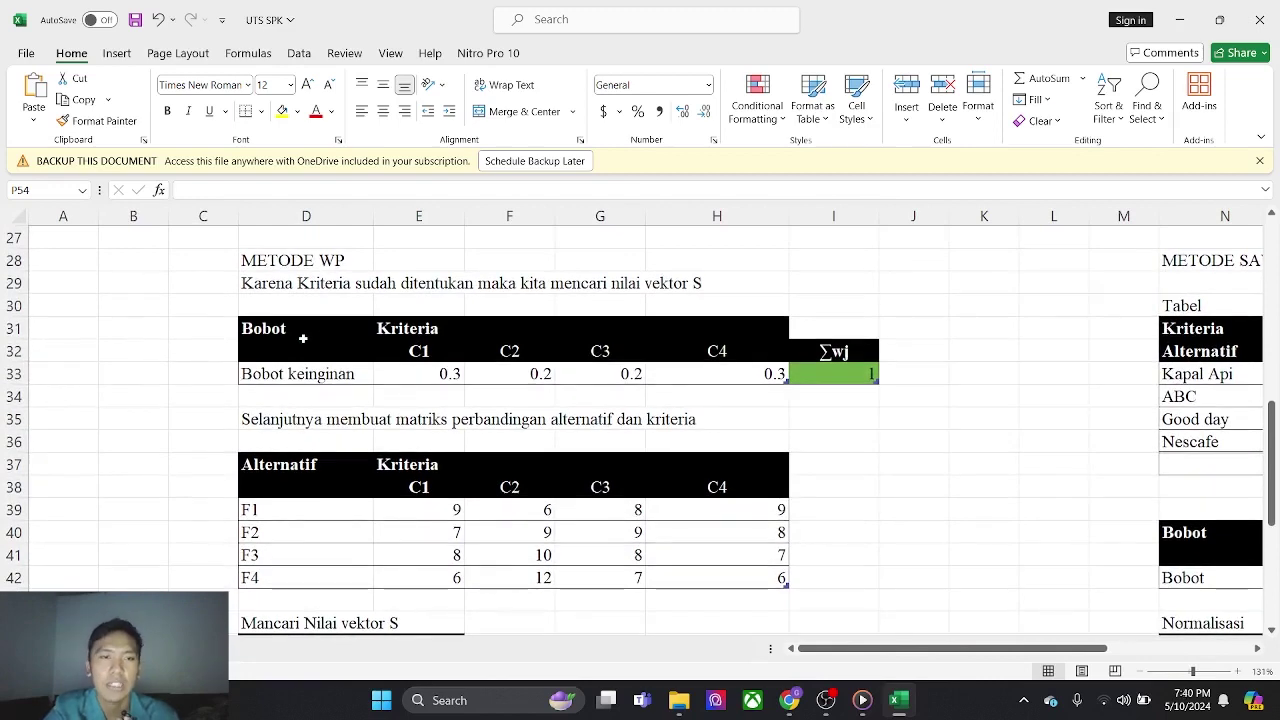
Inspect the ∑wj sum formula beside the Bobot keinginan row of the METODE WP section.
{"action": "scroll", "coordinate": [303, 339], "scroll_direction": "down", "scroll_amount": 1}
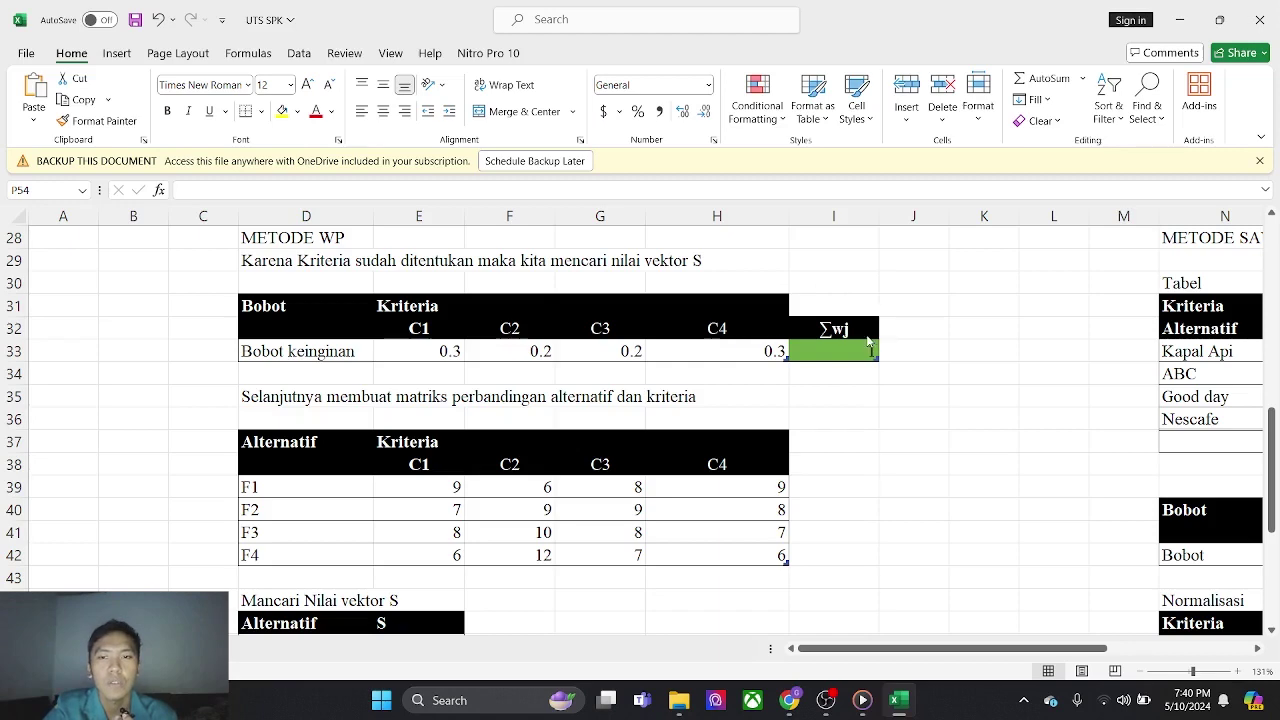
{"action": "left_click", "coordinate": [867, 338]}
{"action": "left_click", "coordinate": [872, 349]}
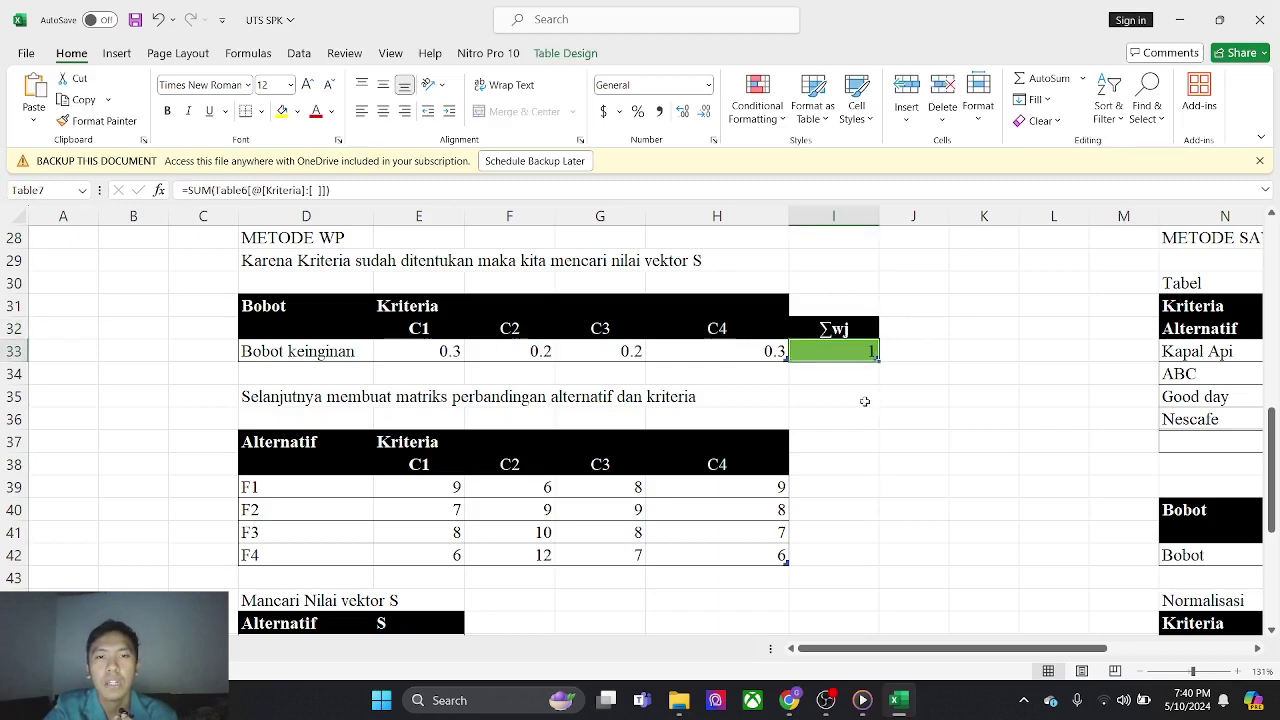
Compare F1's C1 and C2 ratings in the WP comparison matrix with Kapal Api's Rasa rating in the METODE SAW table.
{"action": "scroll", "coordinate": [871, 375], "scroll_direction": "down", "scroll_amount": 1}
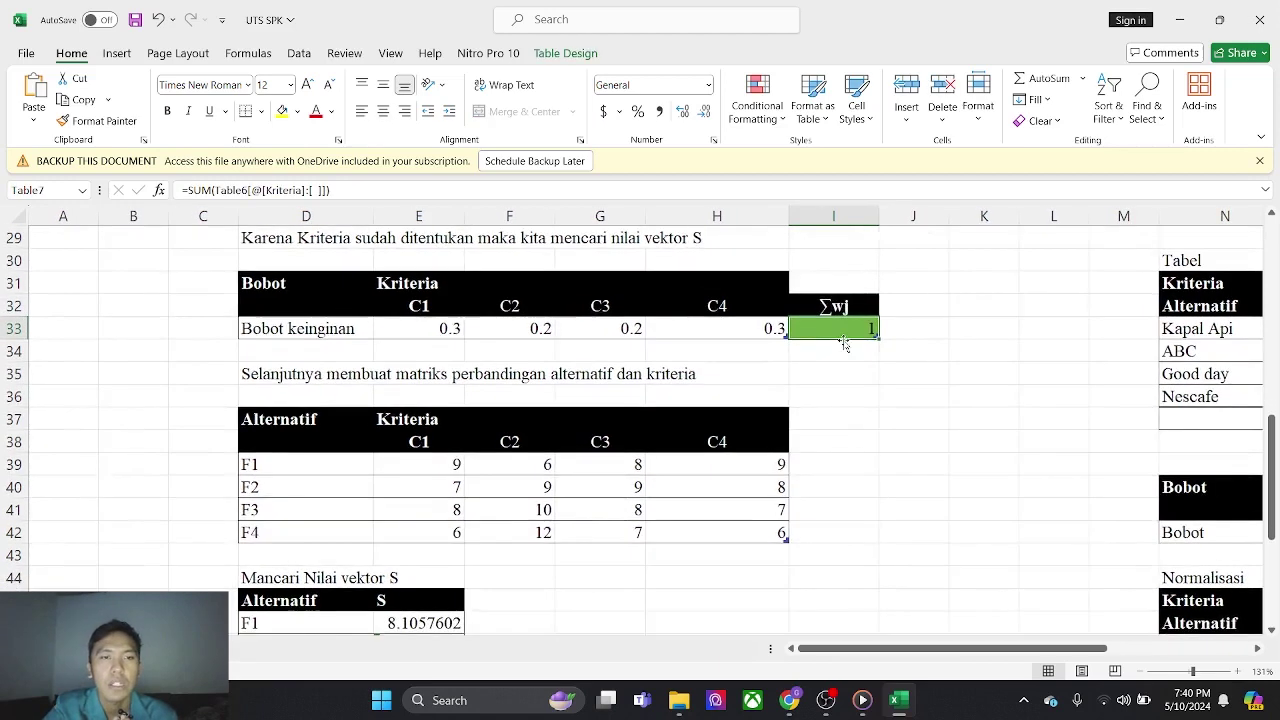
{"action": "scroll", "coordinate": [860, 360], "scroll_direction": "down", "scroll_amount": 1}
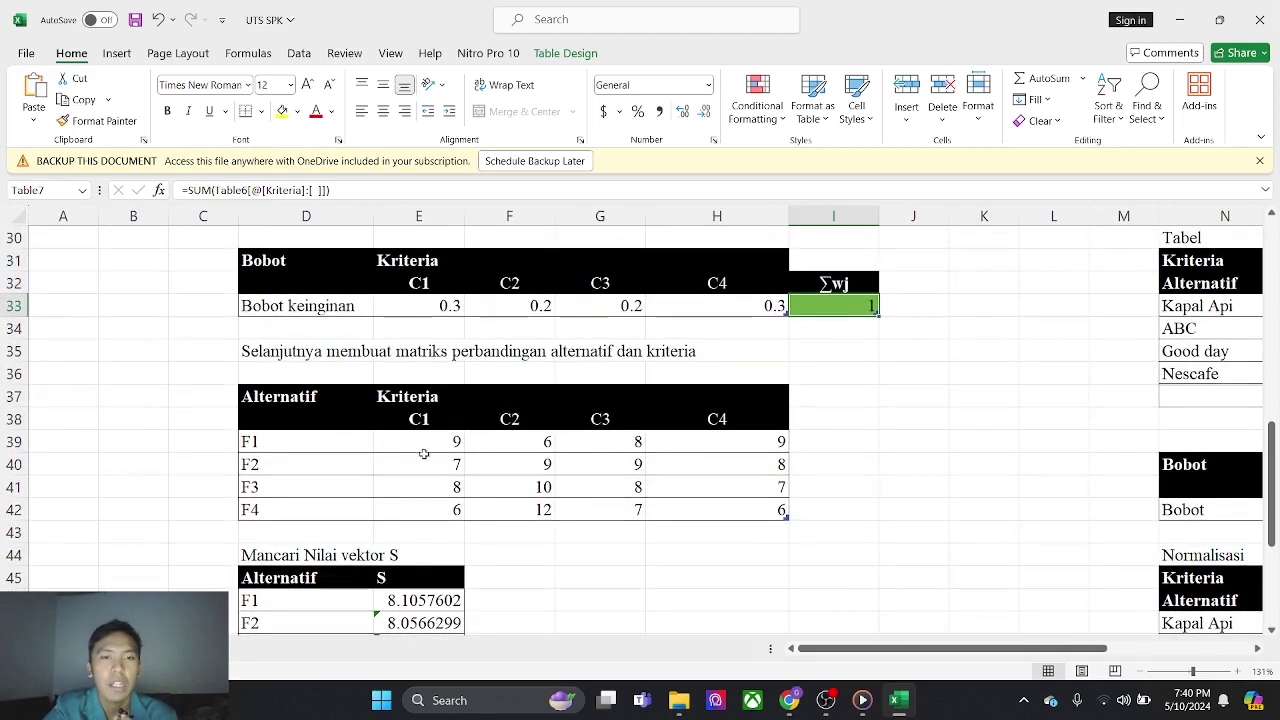
{"action": "left_click", "coordinate": [421, 445]}
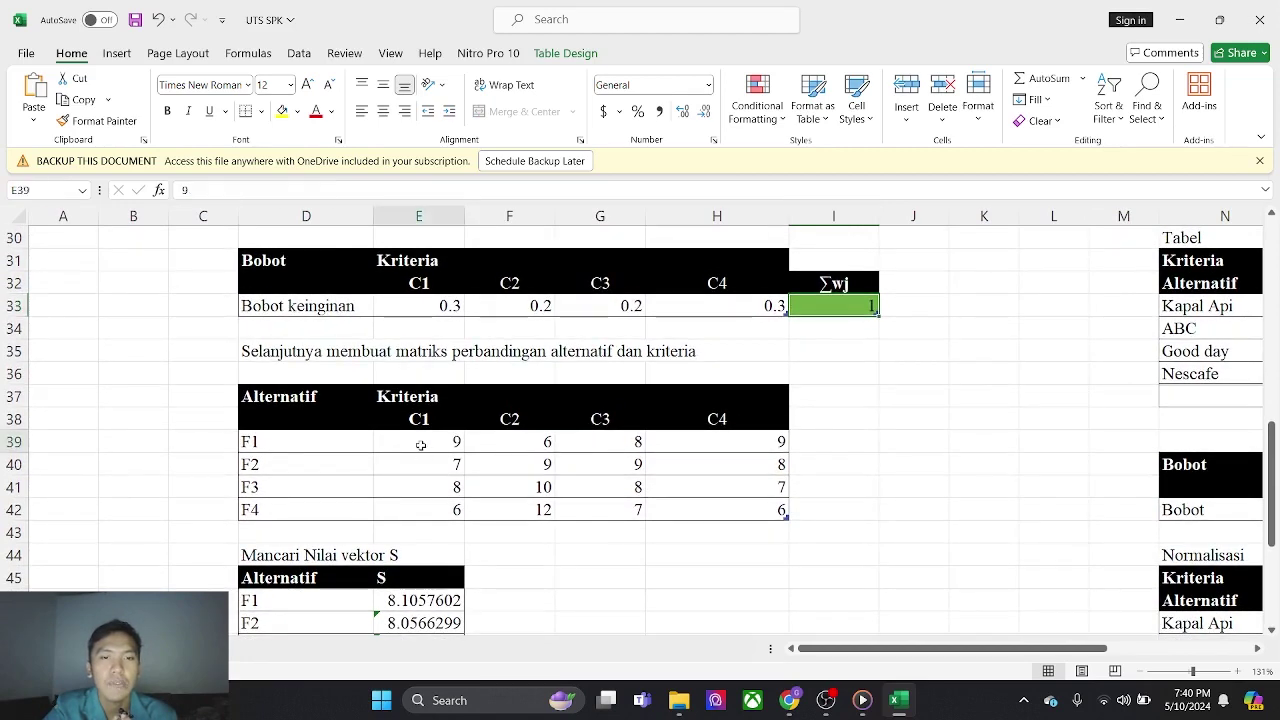
{"action": "left_click", "coordinate": [511, 445]}
{"action": "scroll", "coordinate": [511, 445], "scroll_direction": "down", "scroll_amount": 3, "text": "ctrl"}
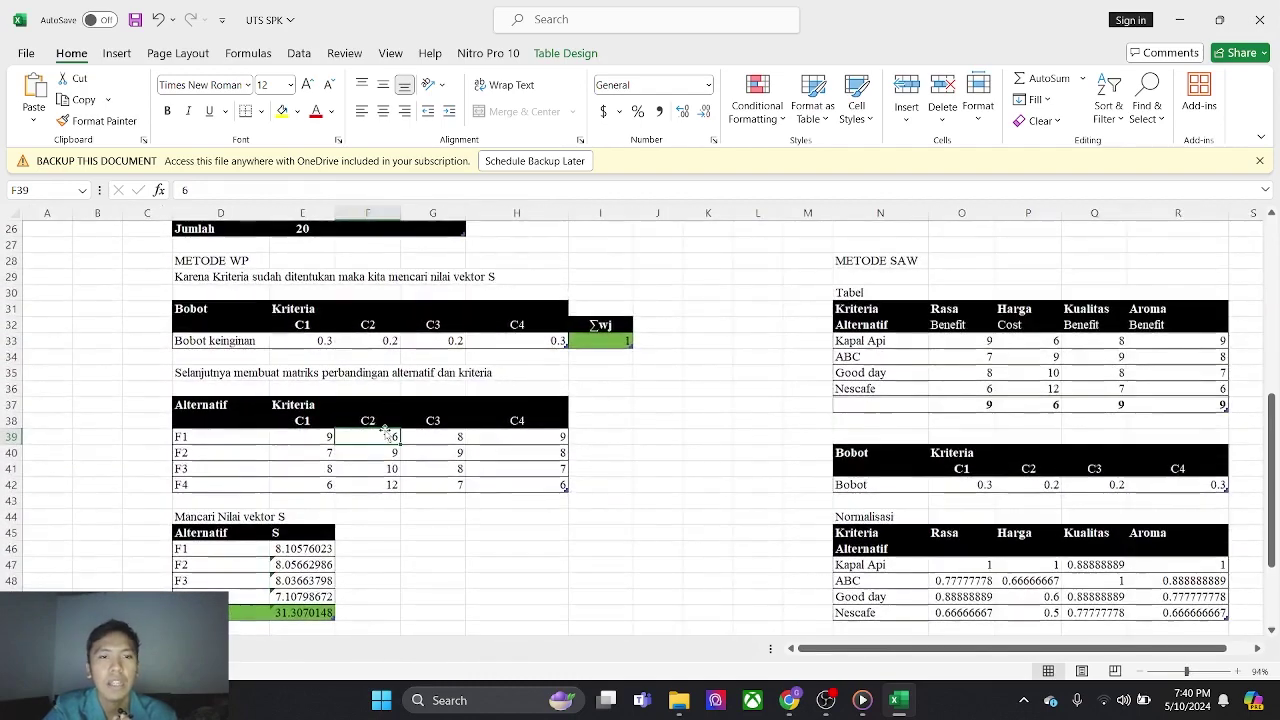
{"action": "left_click", "coordinate": [961, 341]}
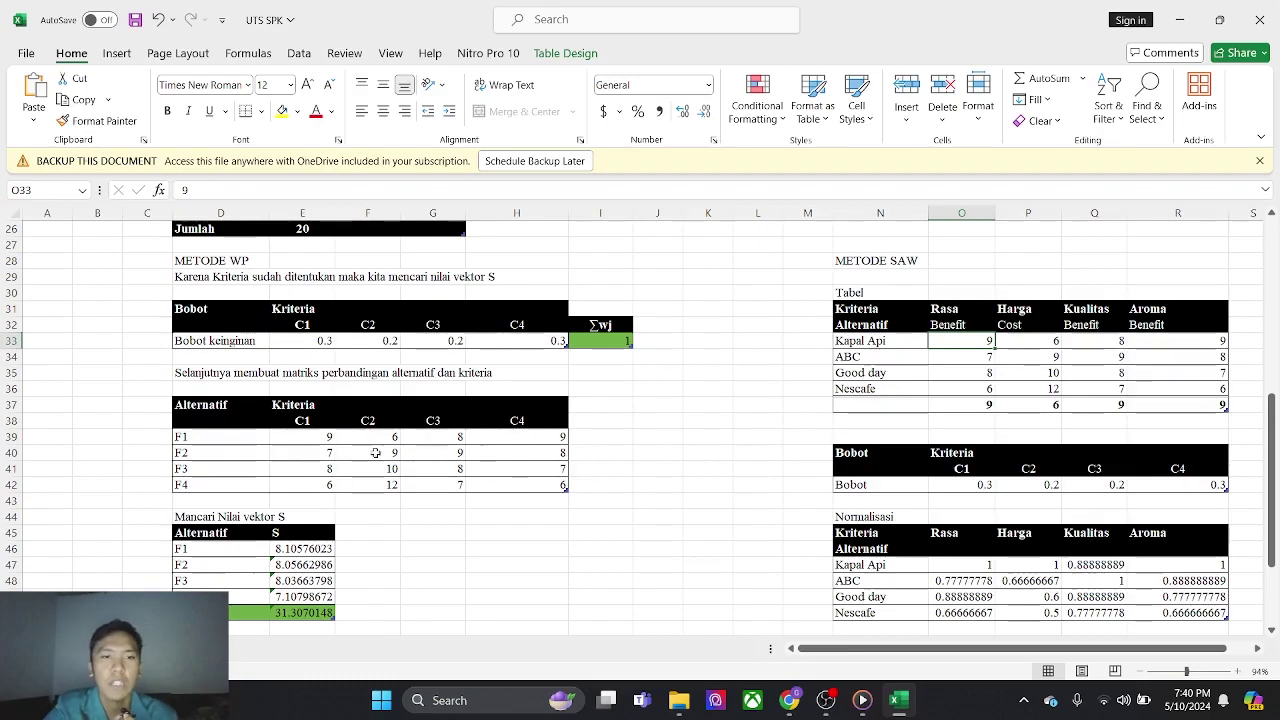
Review the criteria types in Tabel Kriteria, and inspect F1's vector S formula with its highlighted rating and weight cells.
{"action": "scroll", "coordinate": [375, 455], "scroll_direction": "up", "scroll_amount": 2}
{"action": "scroll", "coordinate": [375, 453], "scroll_direction": "down", "scroll_amount": 1}
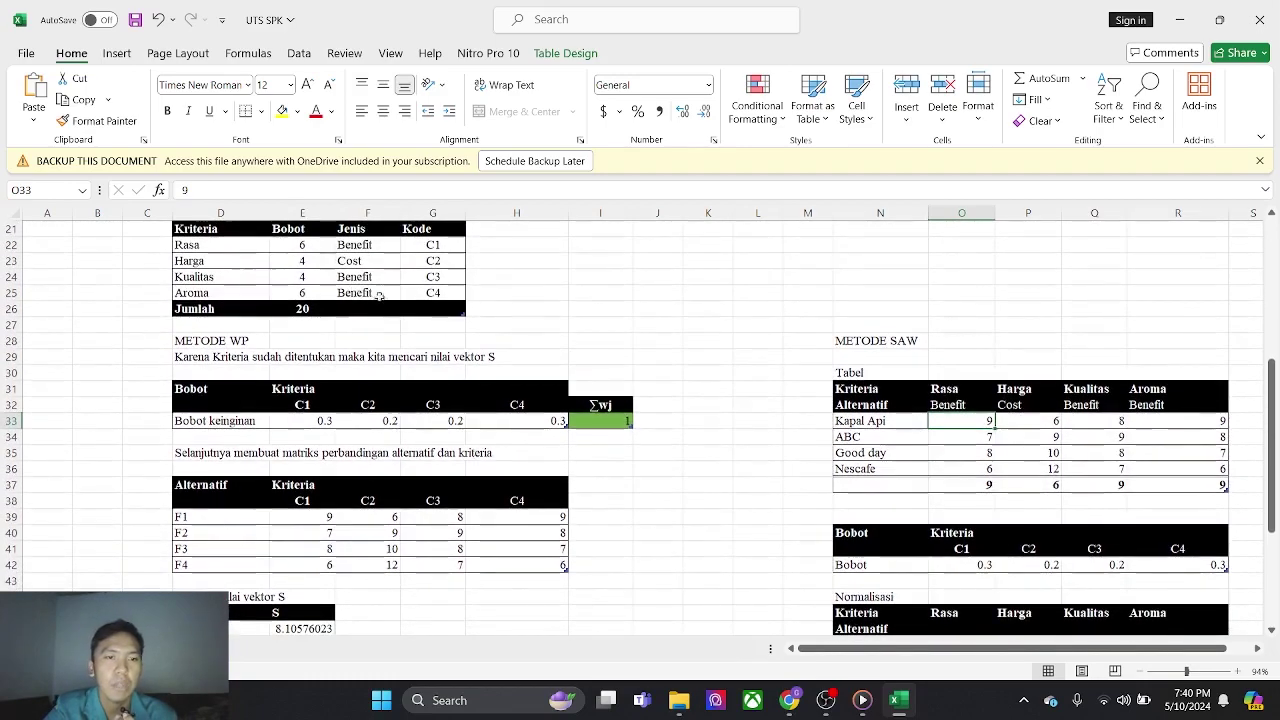
{"action": "scroll", "coordinate": [341, 430], "scroll_direction": "down", "scroll_amount": 2}
{"action": "scroll", "coordinate": [341, 430], "scroll_direction": "down", "scroll_amount": 3}
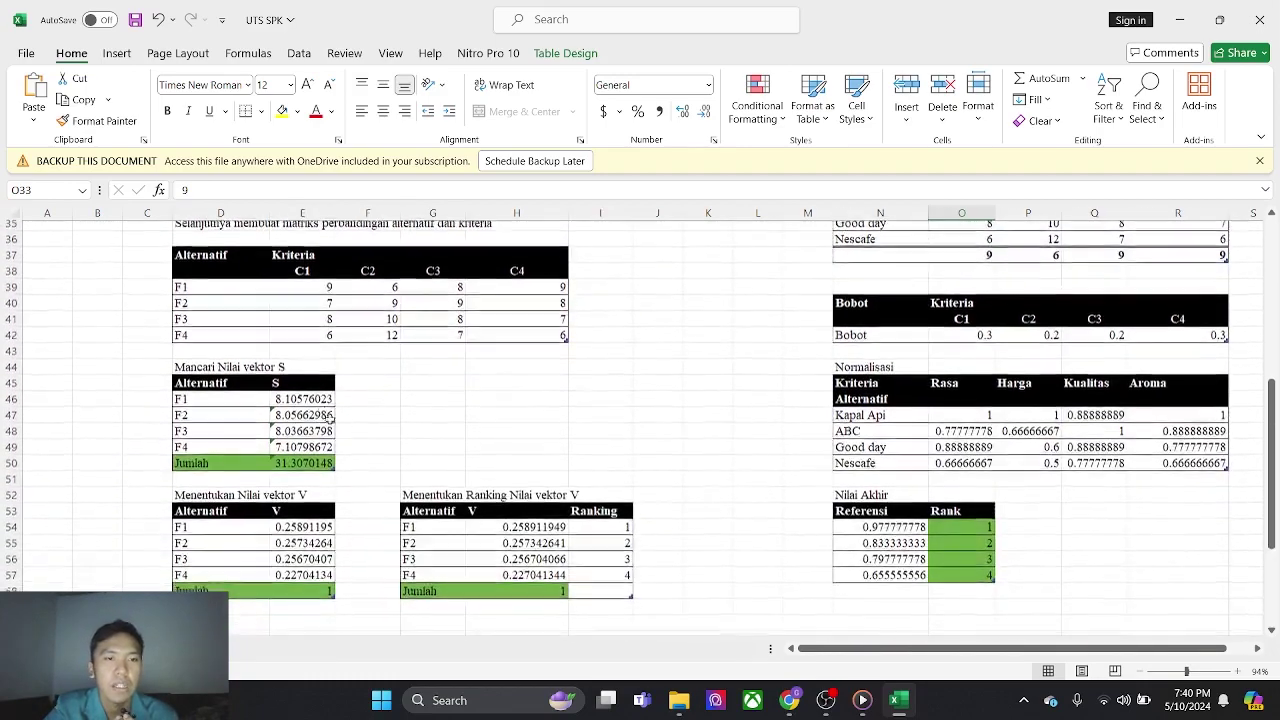
{"action": "left_click", "coordinate": [315, 404]}
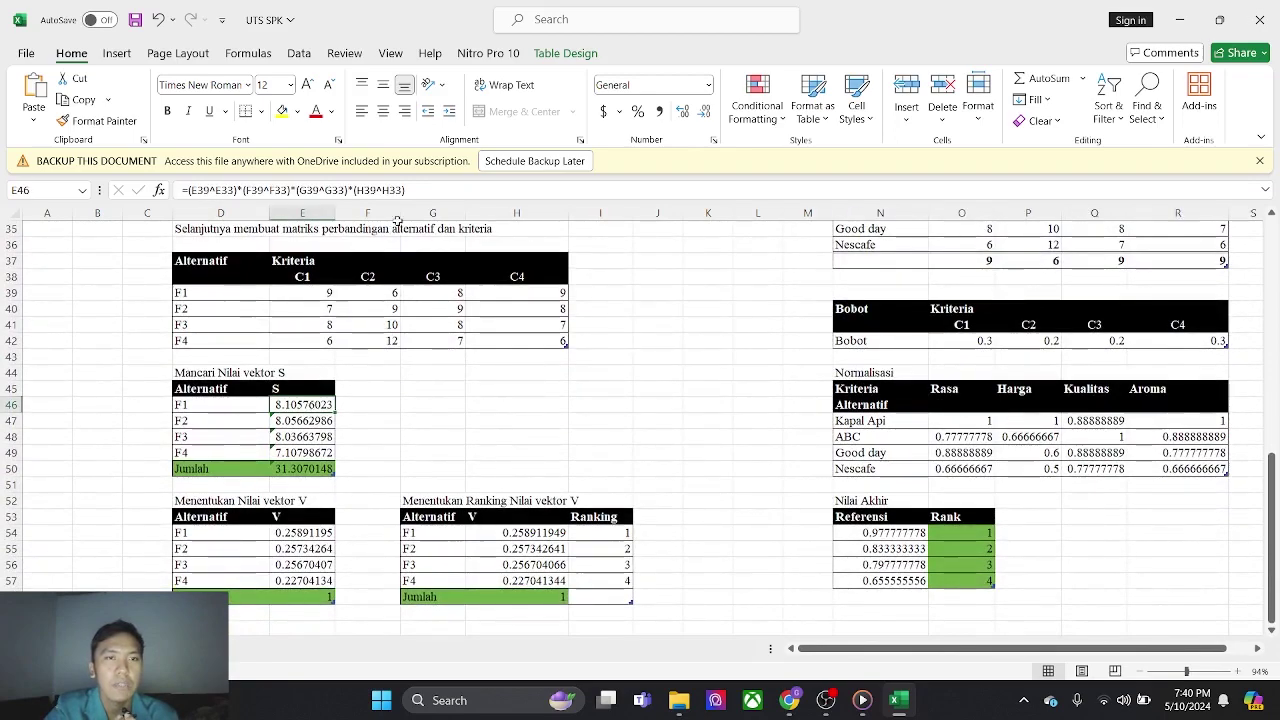
{"action": "double_click", "coordinate": [315, 404]}
{"action": "scroll", "coordinate": [340, 384], "scroll_direction": "up", "scroll_amount": 1}
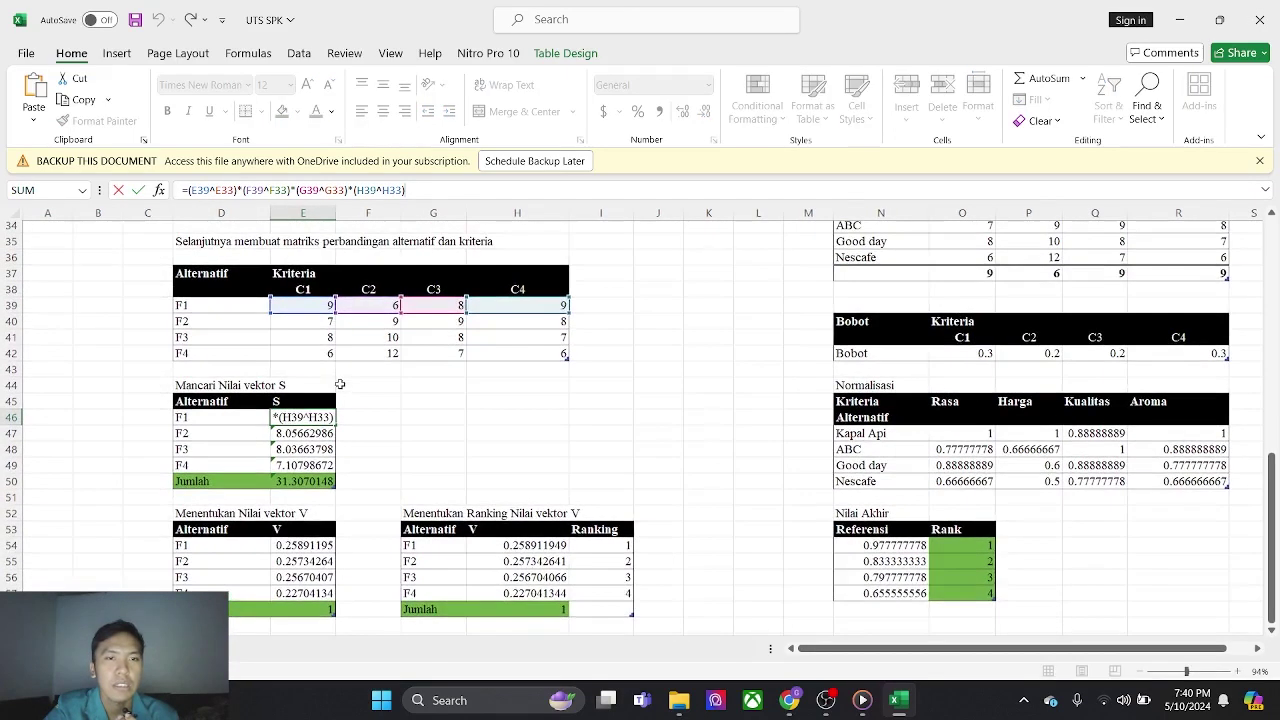
{"action": "scroll", "coordinate": [340, 384], "scroll_direction": "up", "scroll_amount": 1}
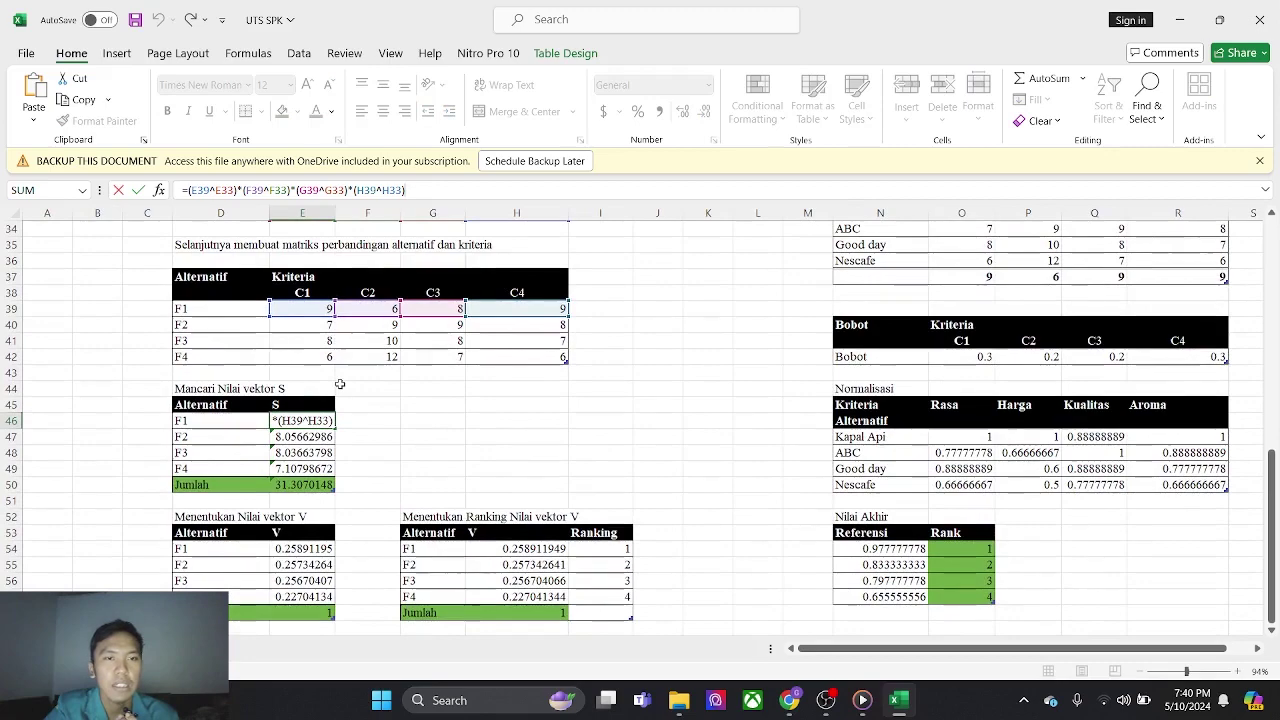
{"action": "scroll", "coordinate": [340, 384], "scroll_direction": "up", "scroll_amount": 3}
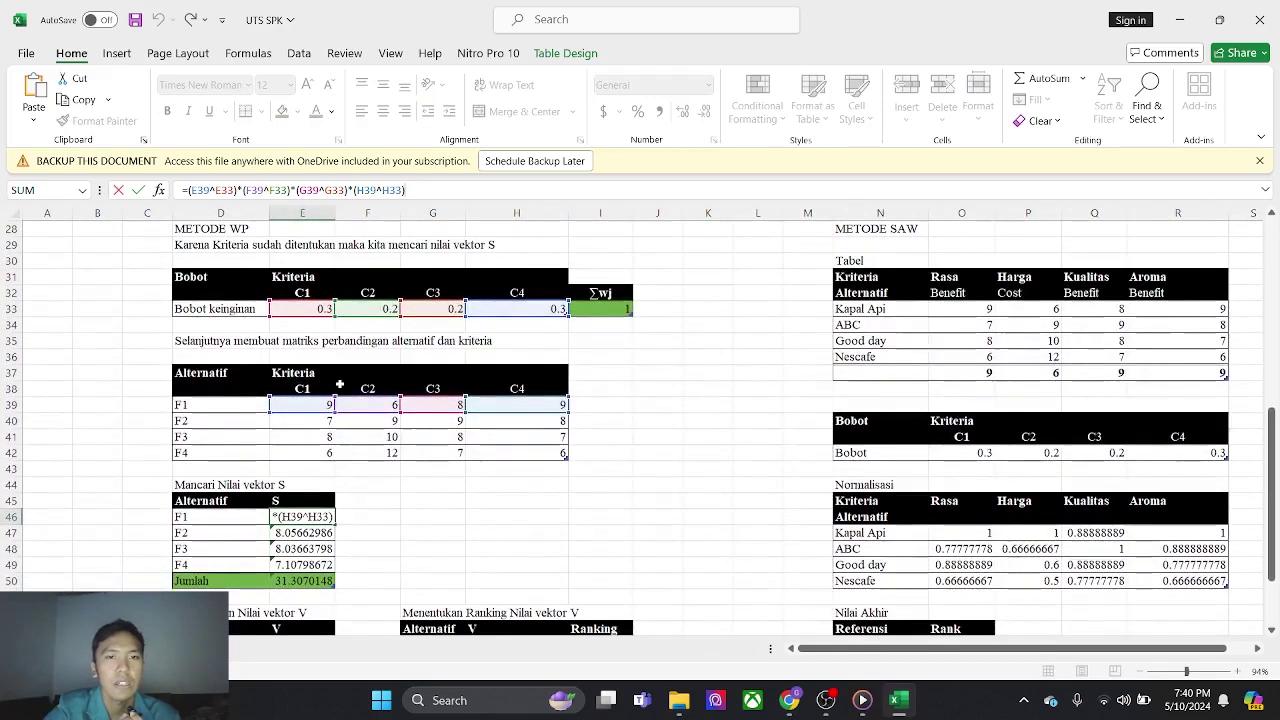
{"action": "left_click", "coordinate": [168, 472]}
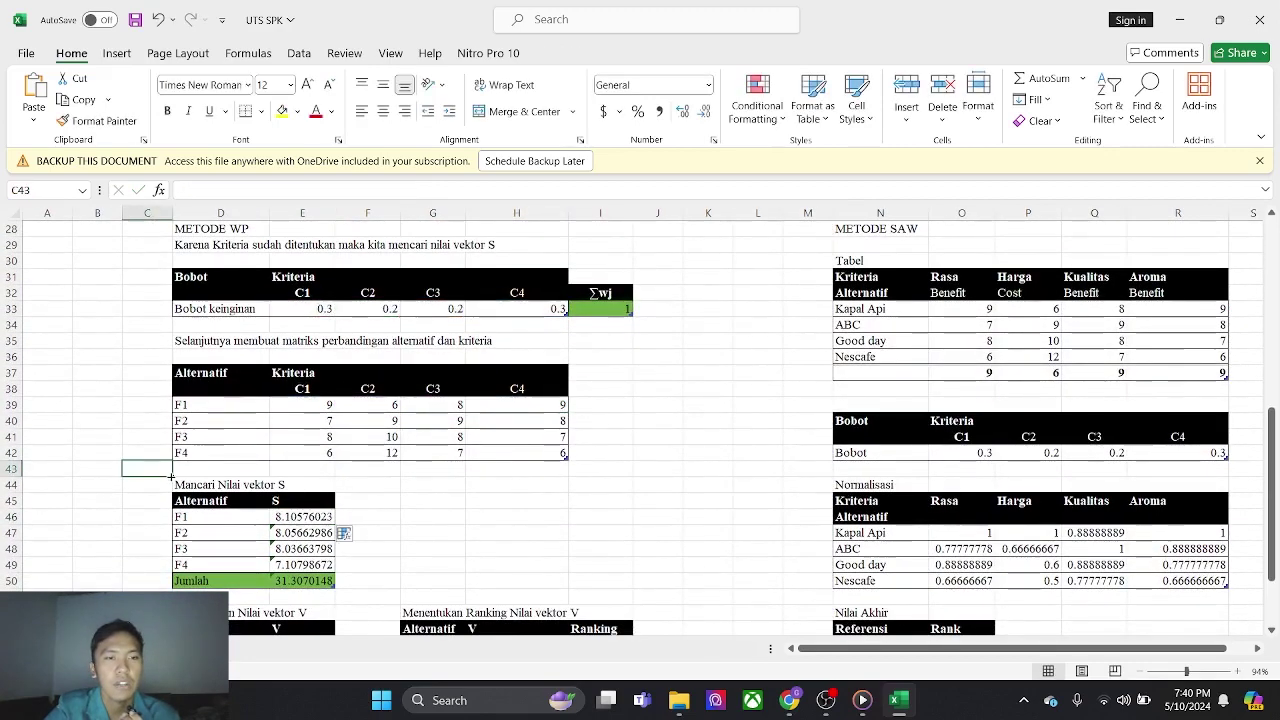
Recheck F1's vector S formula alongside its C2 rating and the C2 weight formula in the Bobot keinginan row.
{"action": "scroll", "coordinate": [170, 476], "scroll_direction": "up", "scroll_amount": 3}
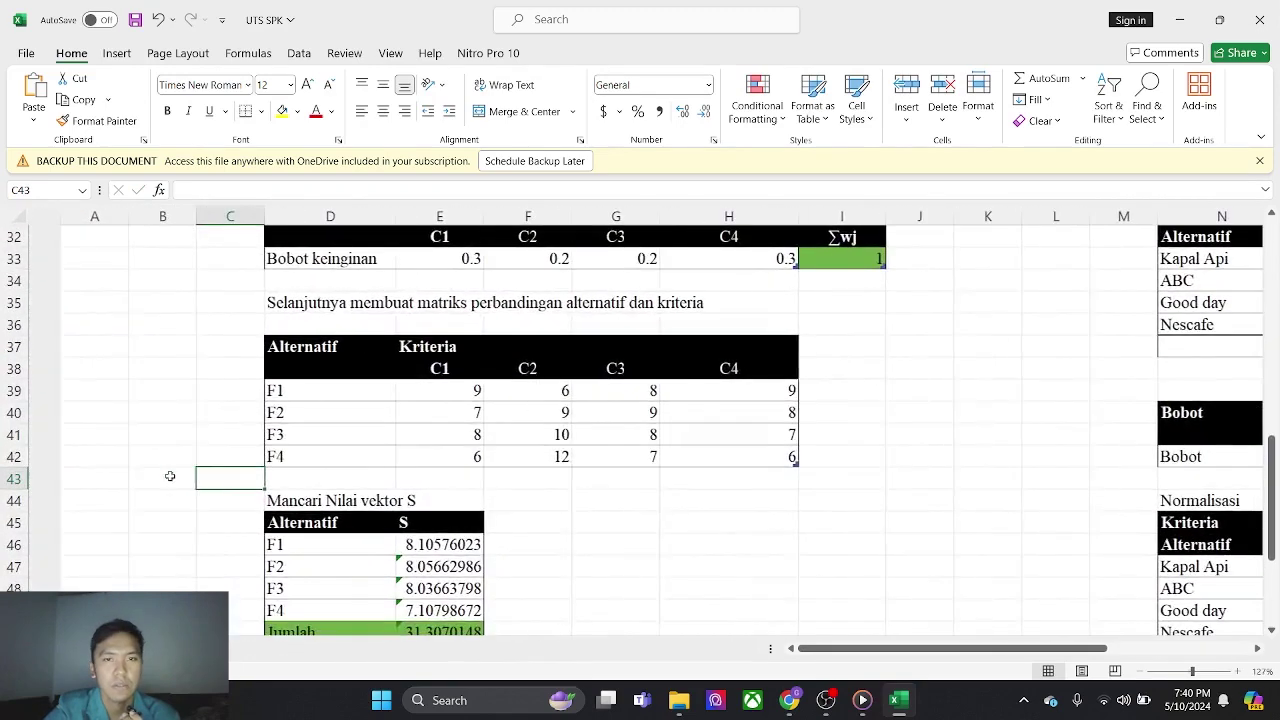
{"action": "left_click", "coordinate": [400, 566]}
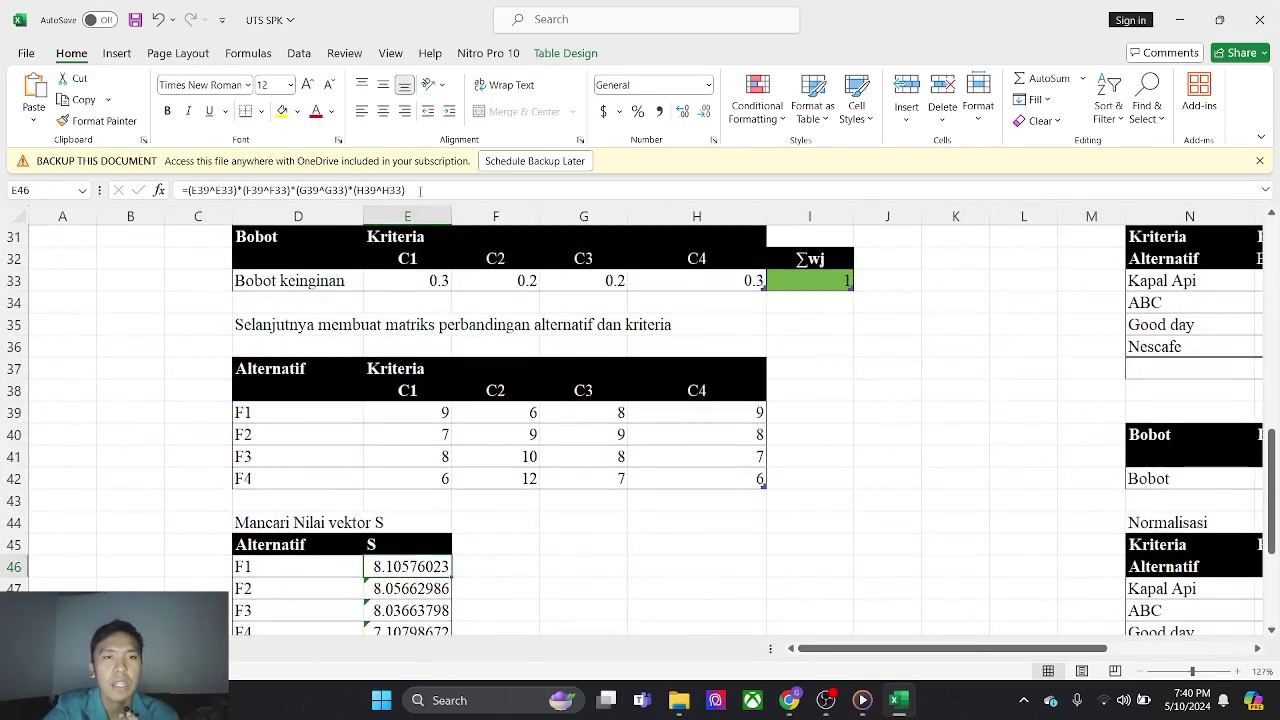
{"action": "left_click", "coordinate": [419, 190]}
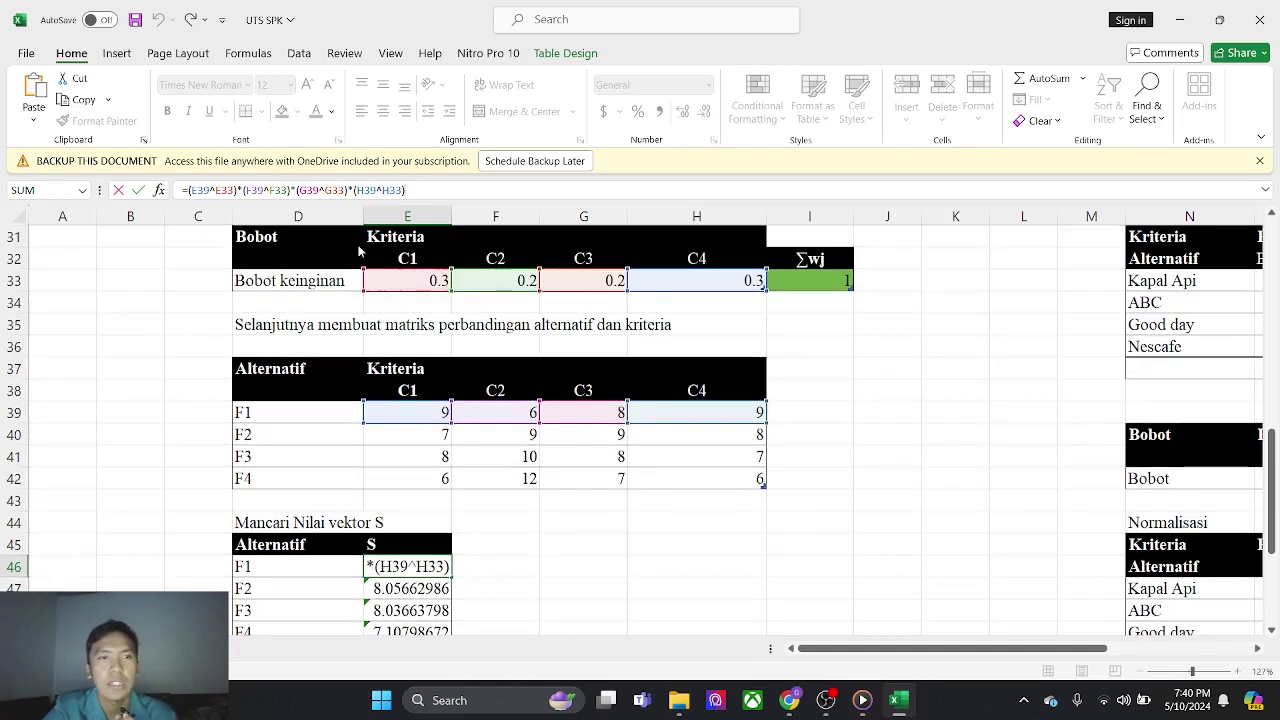
{"action": "left_click", "coordinate": [494, 415]}
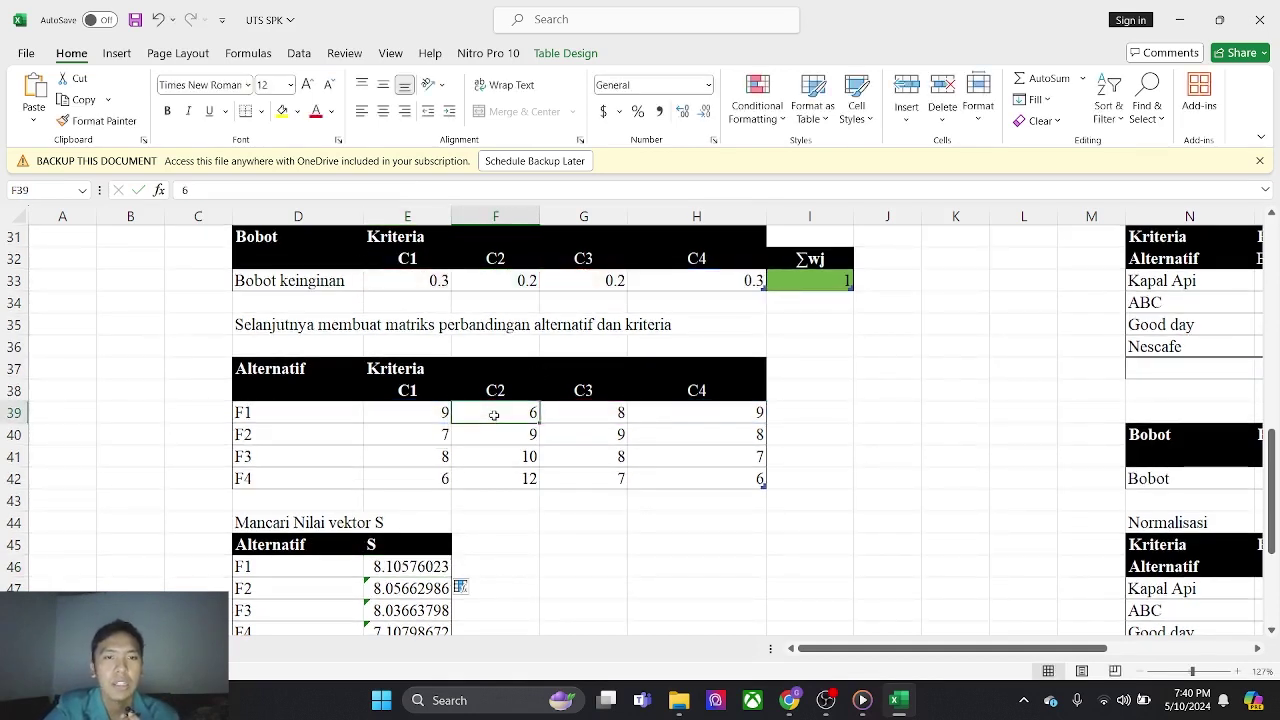
{"action": "left_click", "coordinate": [494, 283]}
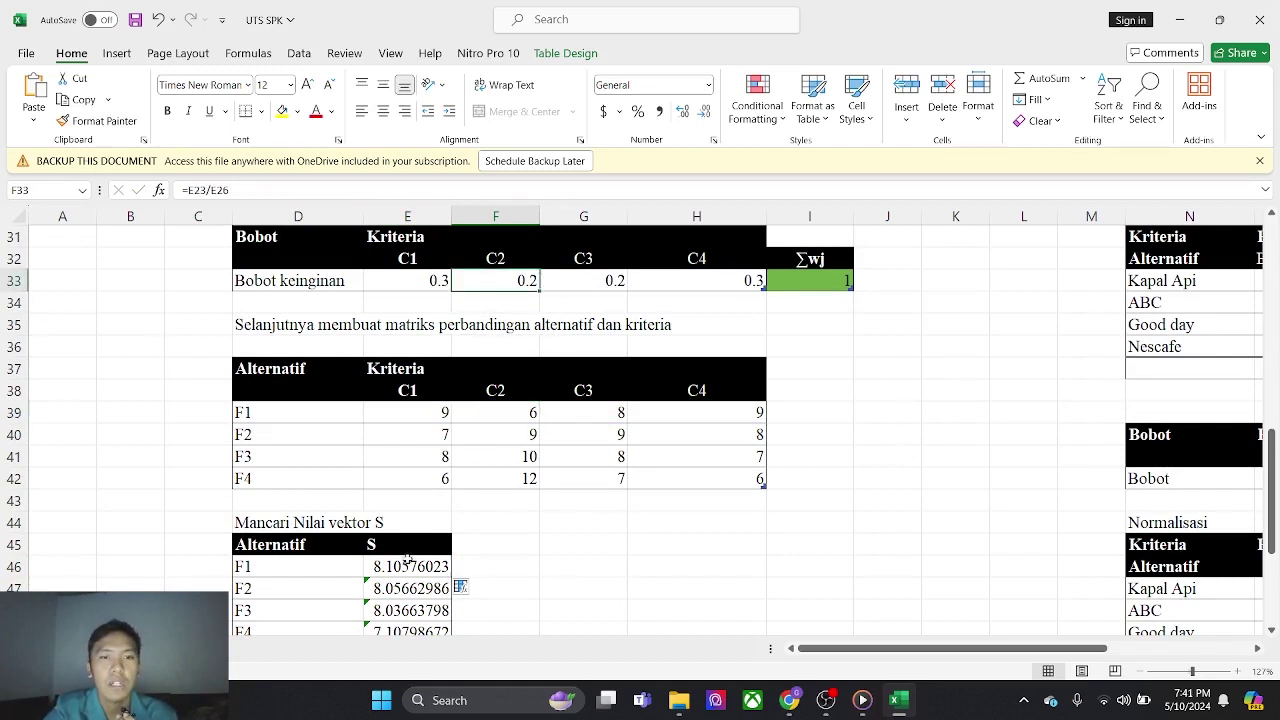
Examine F1's C3 rating and the full vector S formula with its highlighted rating and weight cells.
{"action": "left_click", "coordinate": [577, 412]}
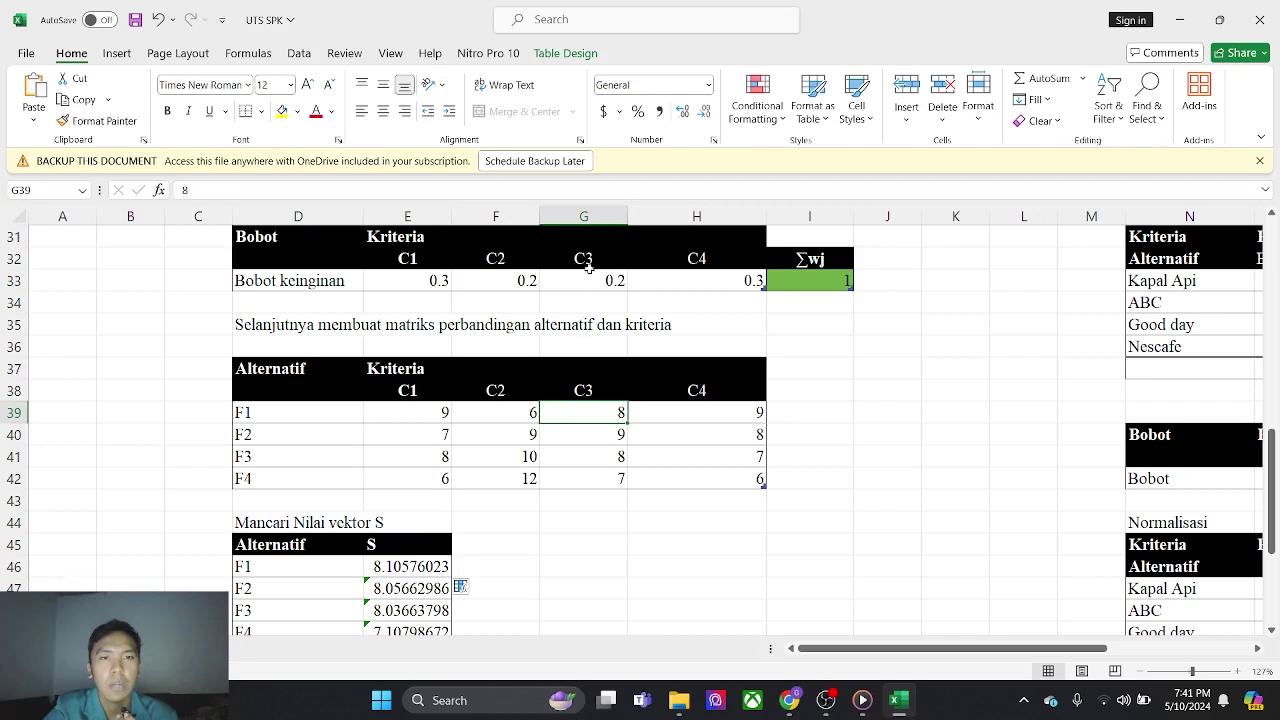
{"action": "left_click", "coordinate": [416, 566]}
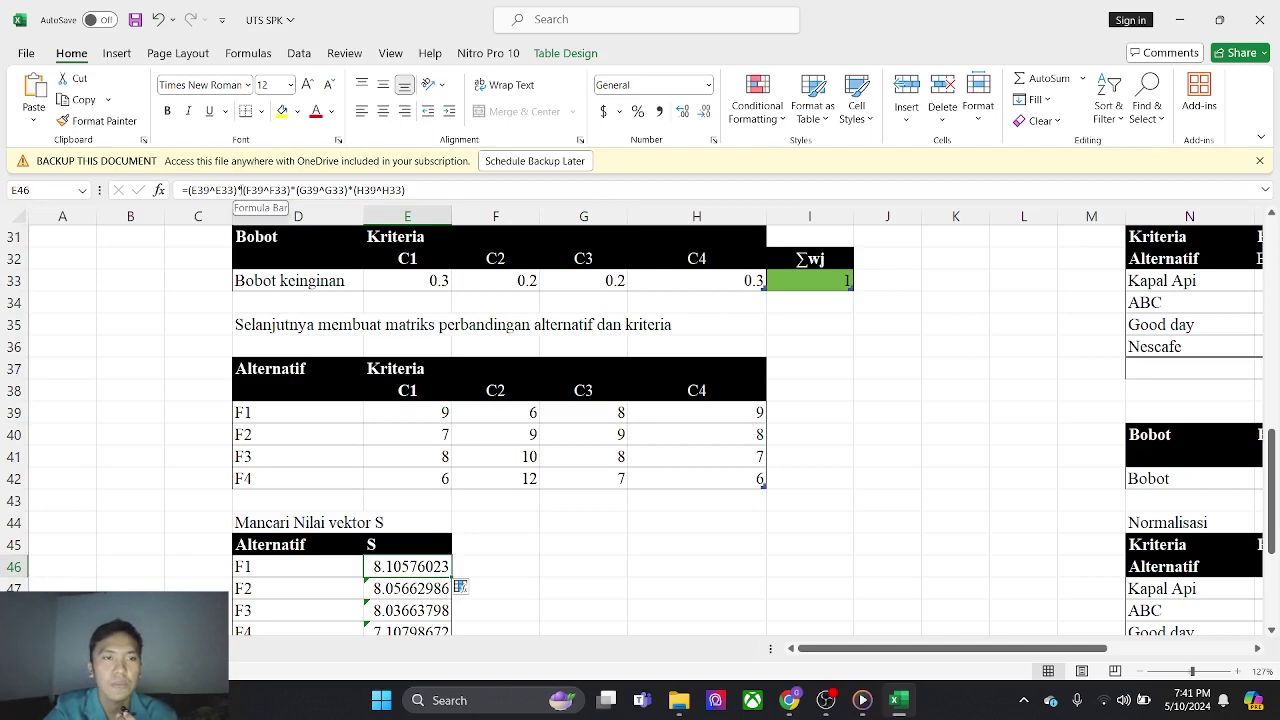
{"action": "scroll", "coordinate": [416, 413], "scroll_direction": "down", "scroll_amount": 1}
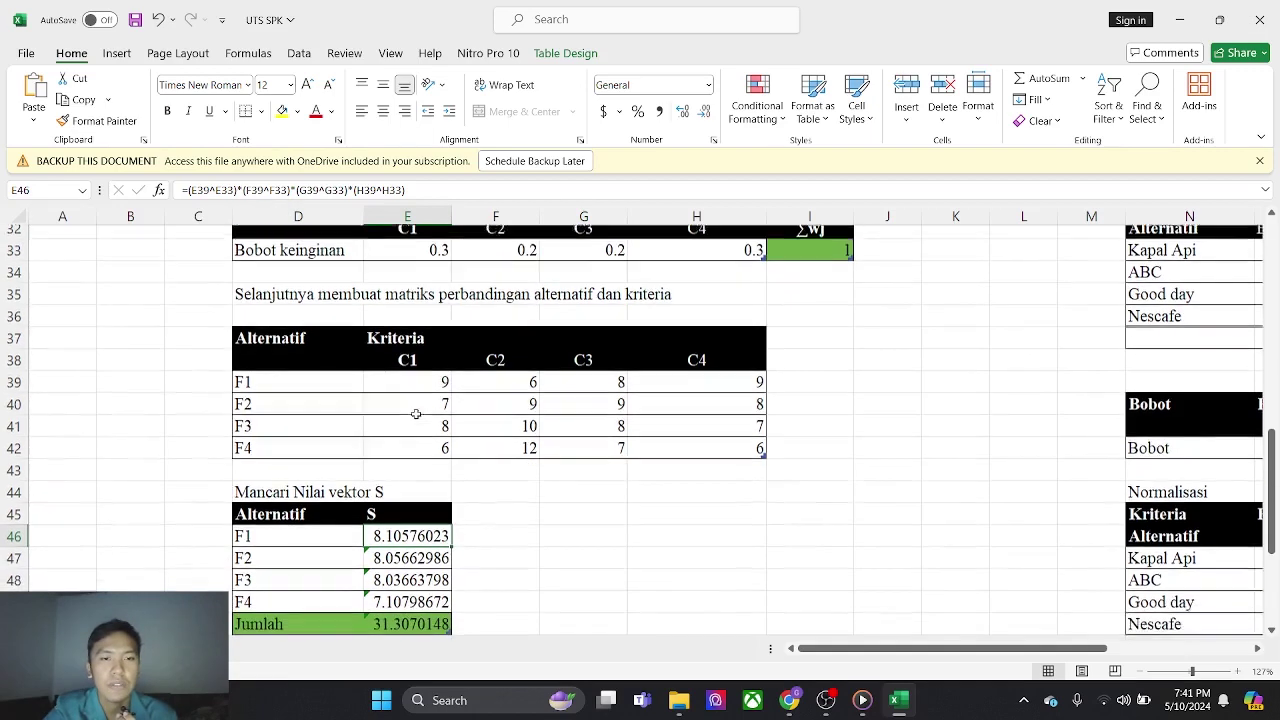
{"action": "left_click_drag", "start_coordinate": [427, 200], "coordinate": [572, 336]}
{"action": "scroll", "coordinate": [572, 338], "scroll_direction": "up", "scroll_amount": 1}
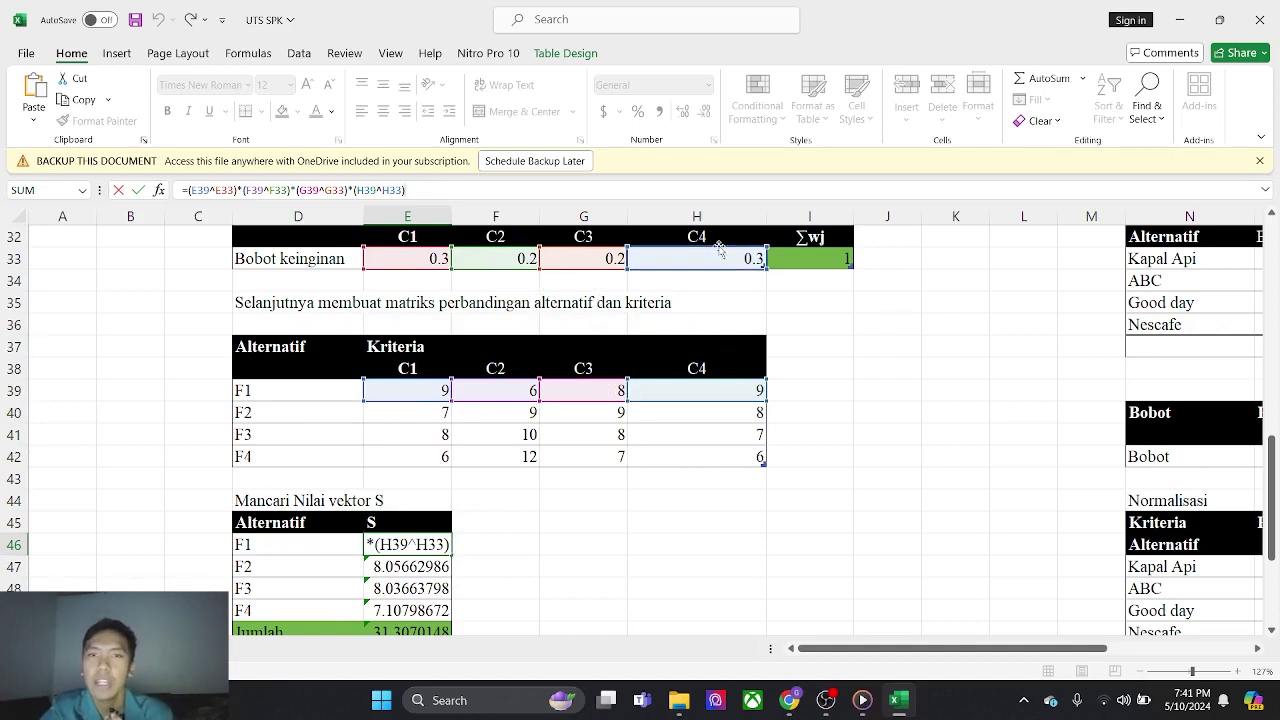
{"action": "scroll", "coordinate": [700, 329], "scroll_direction": "down", "scroll_amount": 1}
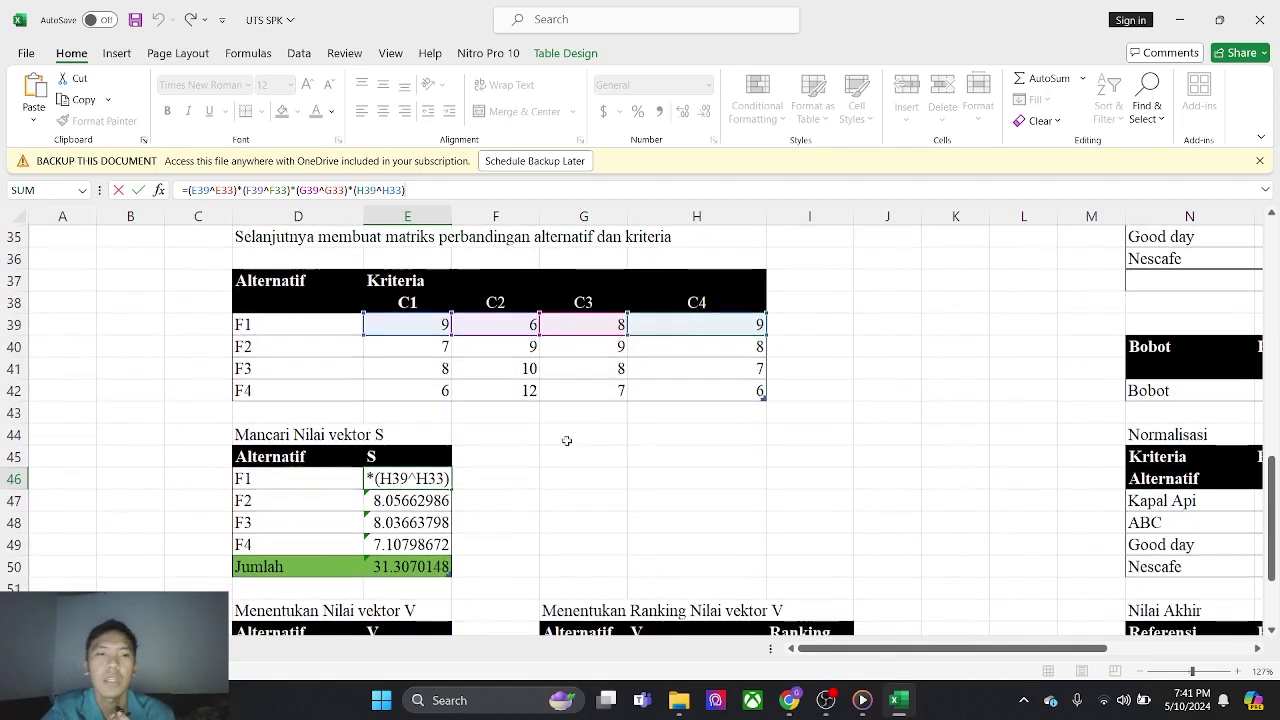
{"action": "key", "text": "ctrl+Return"}
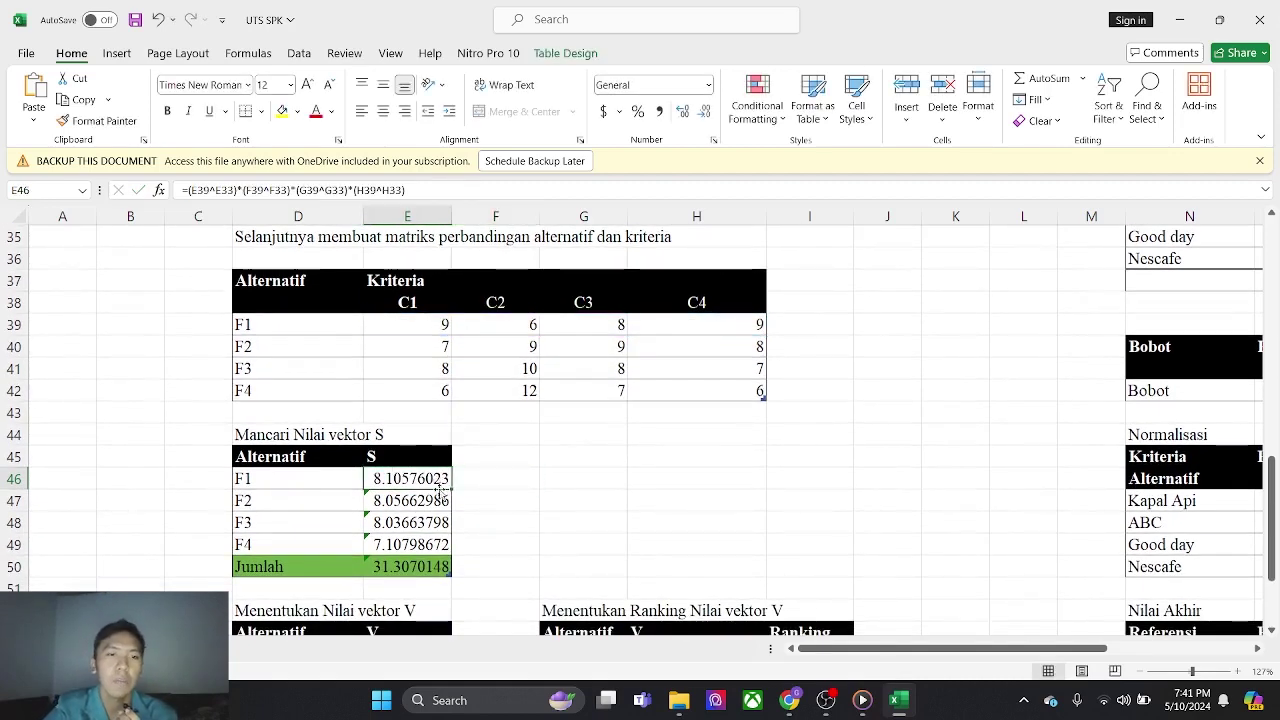
Inspect F2's vector S formula and compare it with F2's row in the comparison matrix.
{"action": "scroll", "coordinate": [424, 478], "scroll_direction": "down", "scroll_amount": 1}
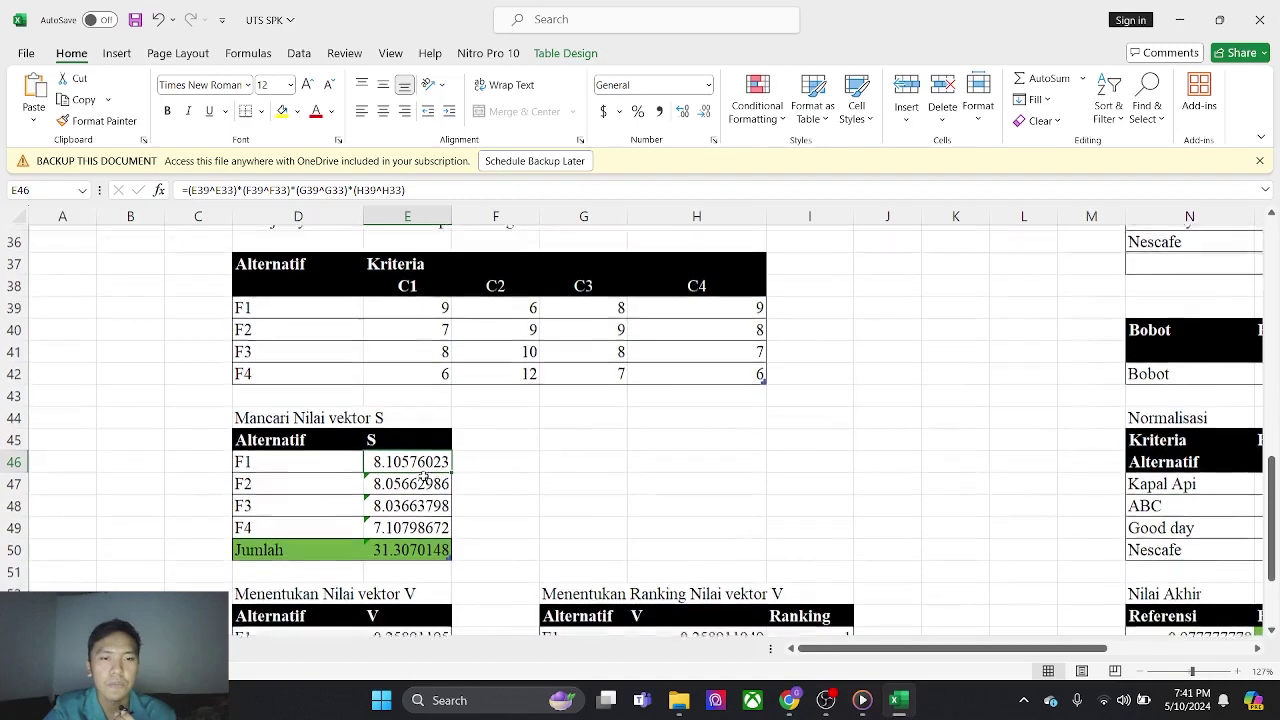
{"action": "left_click", "coordinate": [424, 482]}
{"action": "scroll", "coordinate": [424, 478], "scroll_direction": "up", "scroll_amount": 2}
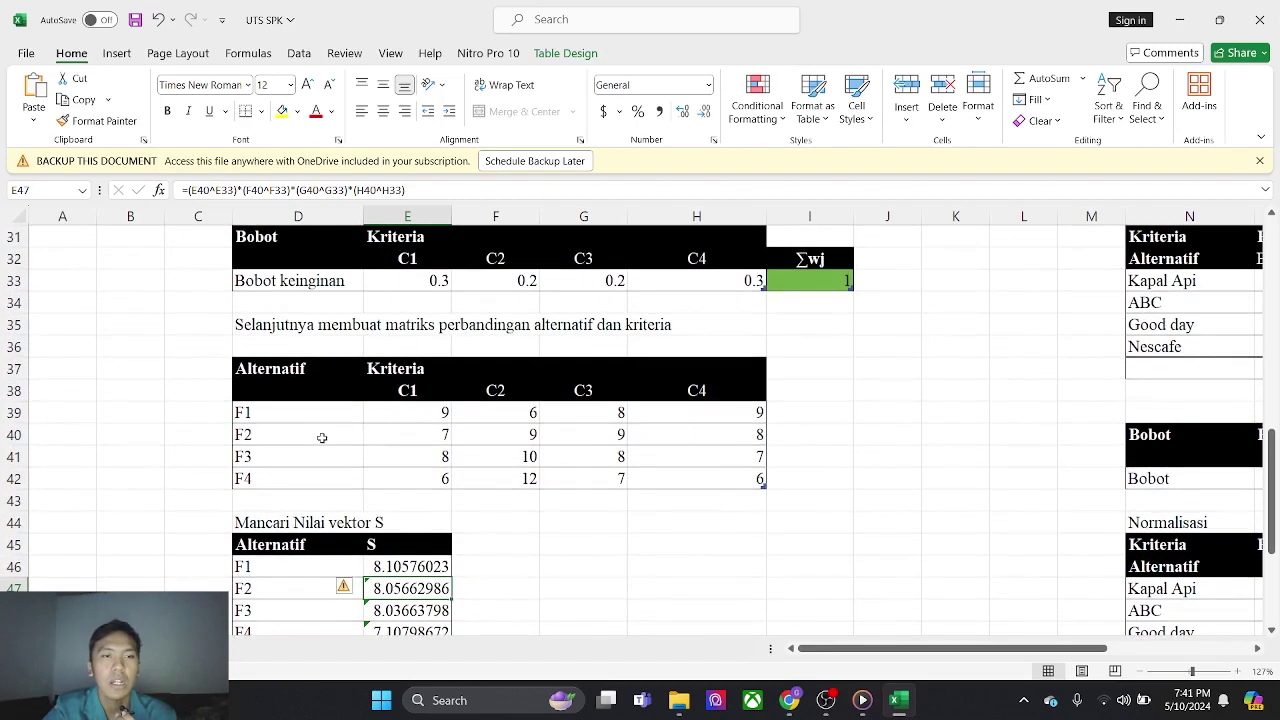
{"action": "left_click", "coordinate": [323, 436]}
{"action": "scroll", "coordinate": [453, 443], "scroll_direction": "up", "scroll_amount": 1}
{"action": "scroll", "coordinate": [453, 443], "scroll_direction": "down", "scroll_amount": 3}
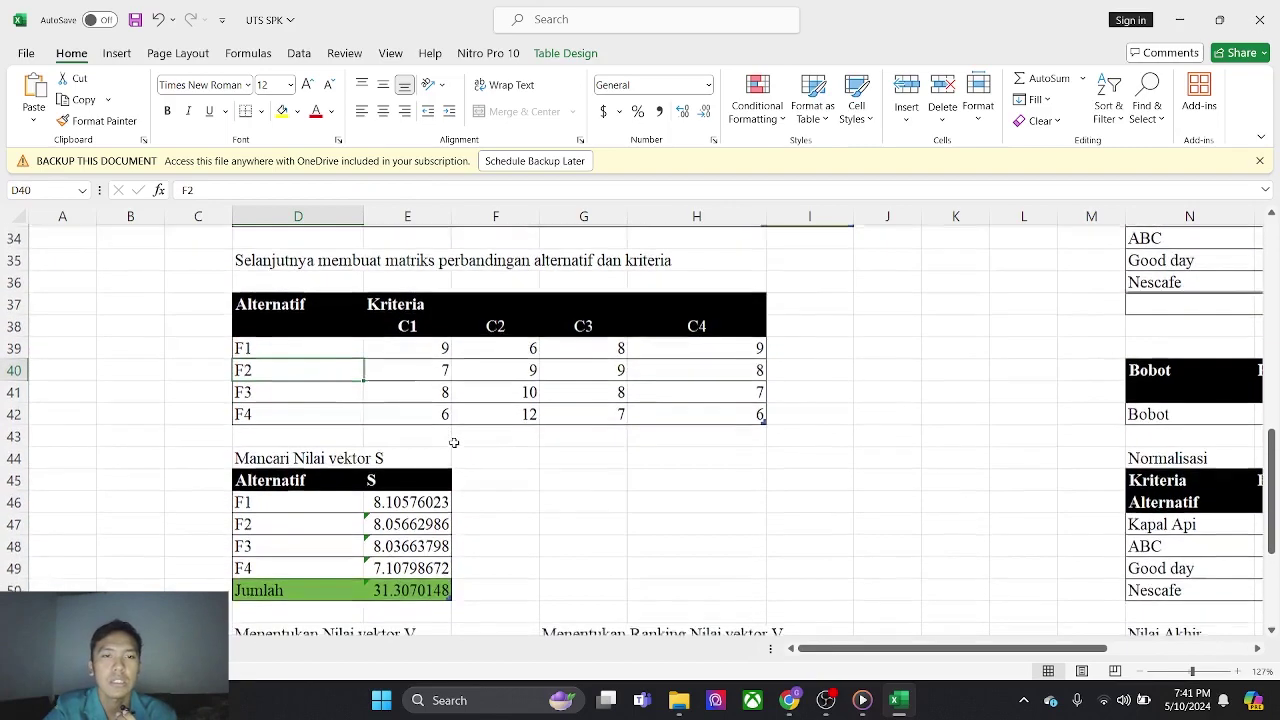
{"action": "scroll", "coordinate": [453, 443], "scroll_direction": "up", "scroll_amount": 2}
Inspect F1's formula in the Menentukan Nilai vektor V table with its highlighted S value and Jumlah cells.
{"action": "scroll", "coordinate": [453, 443], "scroll_direction": "down", "scroll_amount": 3}
{"action": "scroll", "coordinate": [453, 443], "scroll_direction": "down", "scroll_amount": 3}
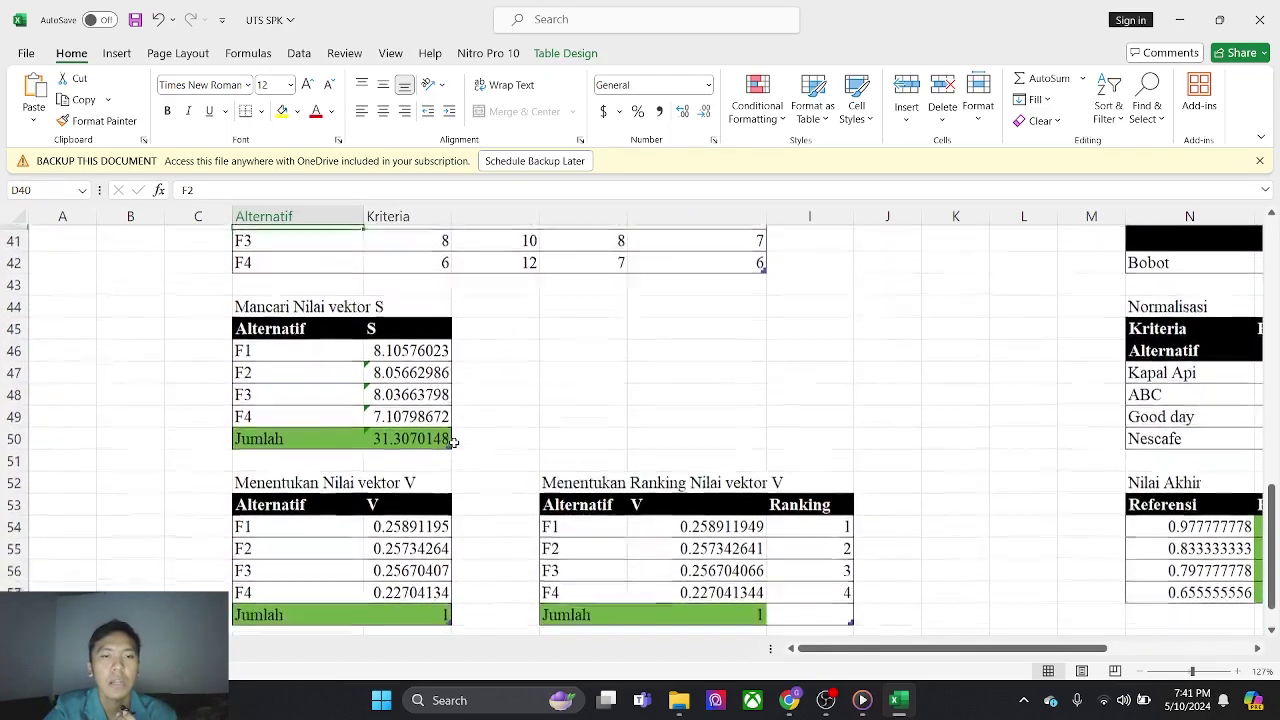
{"action": "scroll", "coordinate": [407, 484], "scroll_direction": "up", "scroll_amount": 1}
{"action": "left_click", "coordinate": [407, 481]}
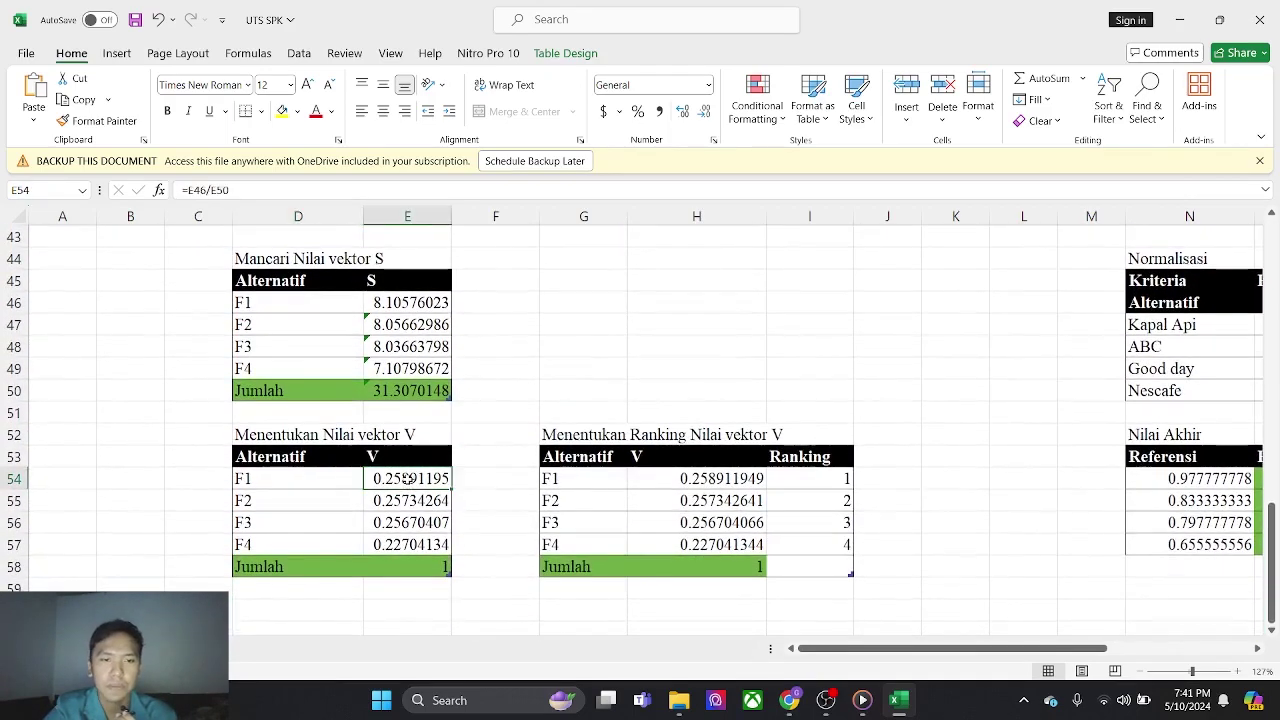
{"action": "left_click", "coordinate": [285, 187]}
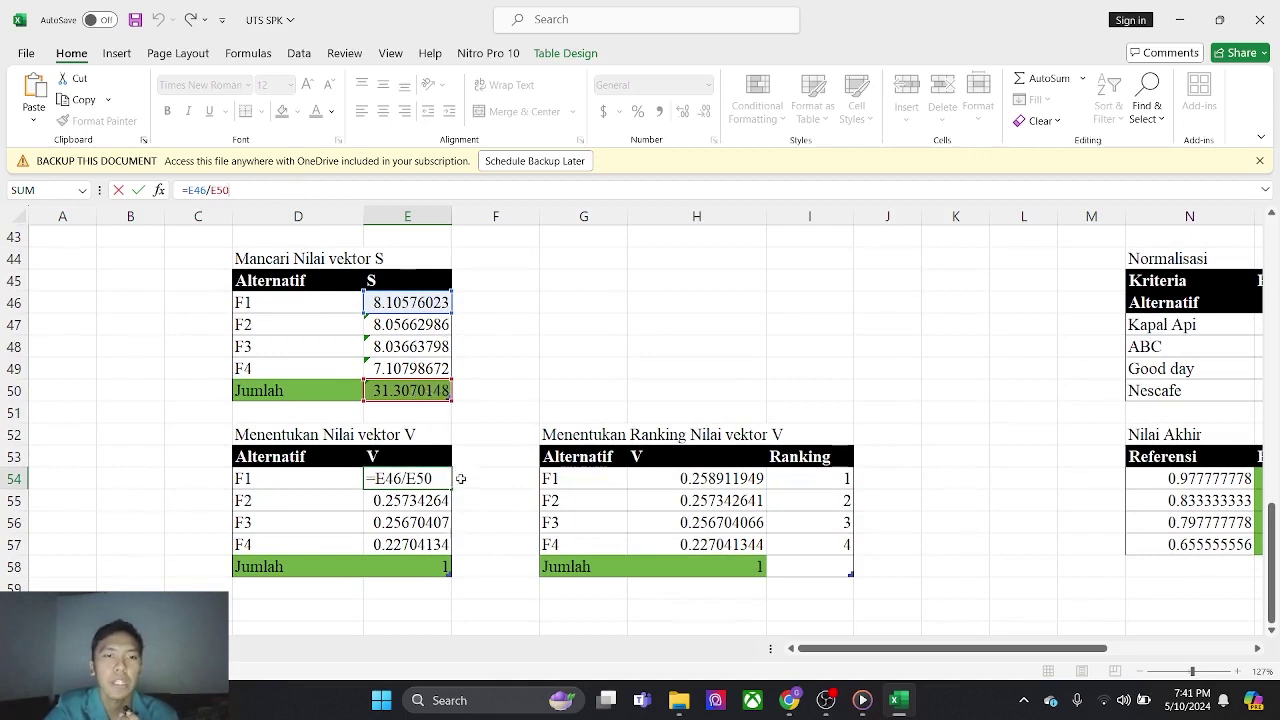
{"action": "key", "text": "ctrl+Return"}
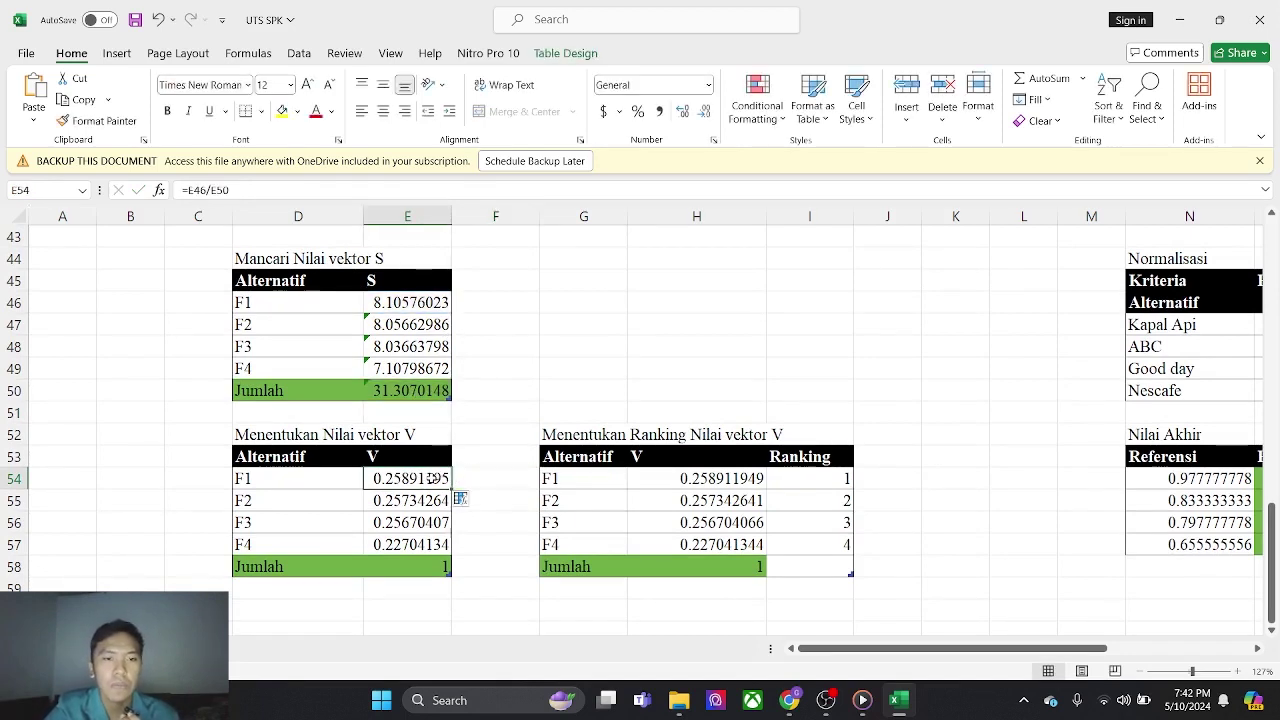
{"action": "scroll", "coordinate": [413, 470], "scroll_direction": "down", "scroll_amount": 1}
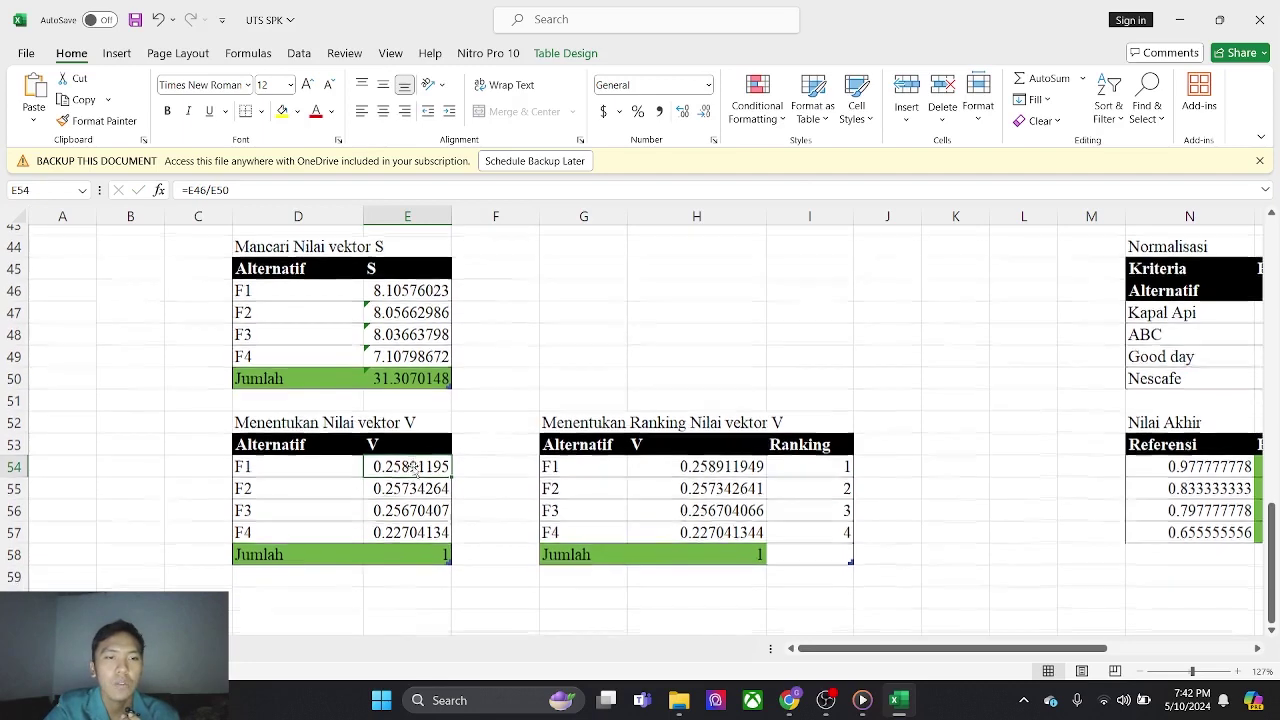
{"action": "scroll", "coordinate": [413, 470], "scroll_direction": "down", "scroll_amount": 1}
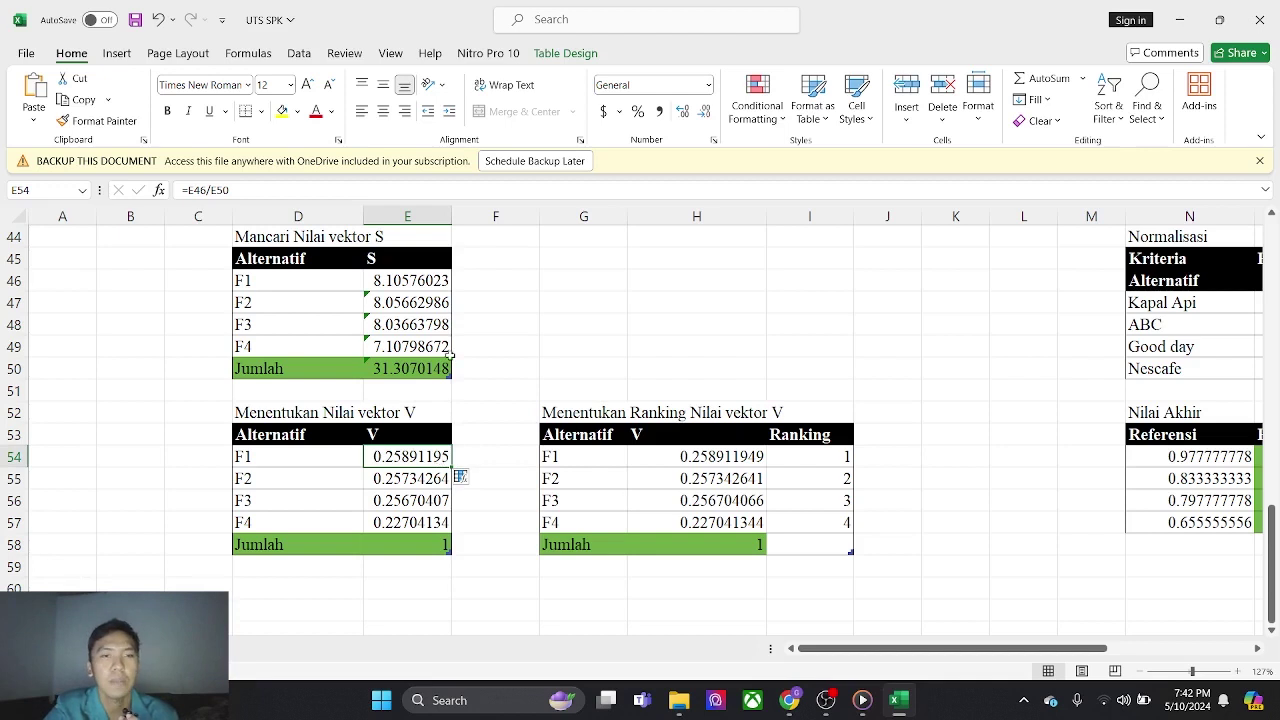
{"action": "key", "text": "F2"}
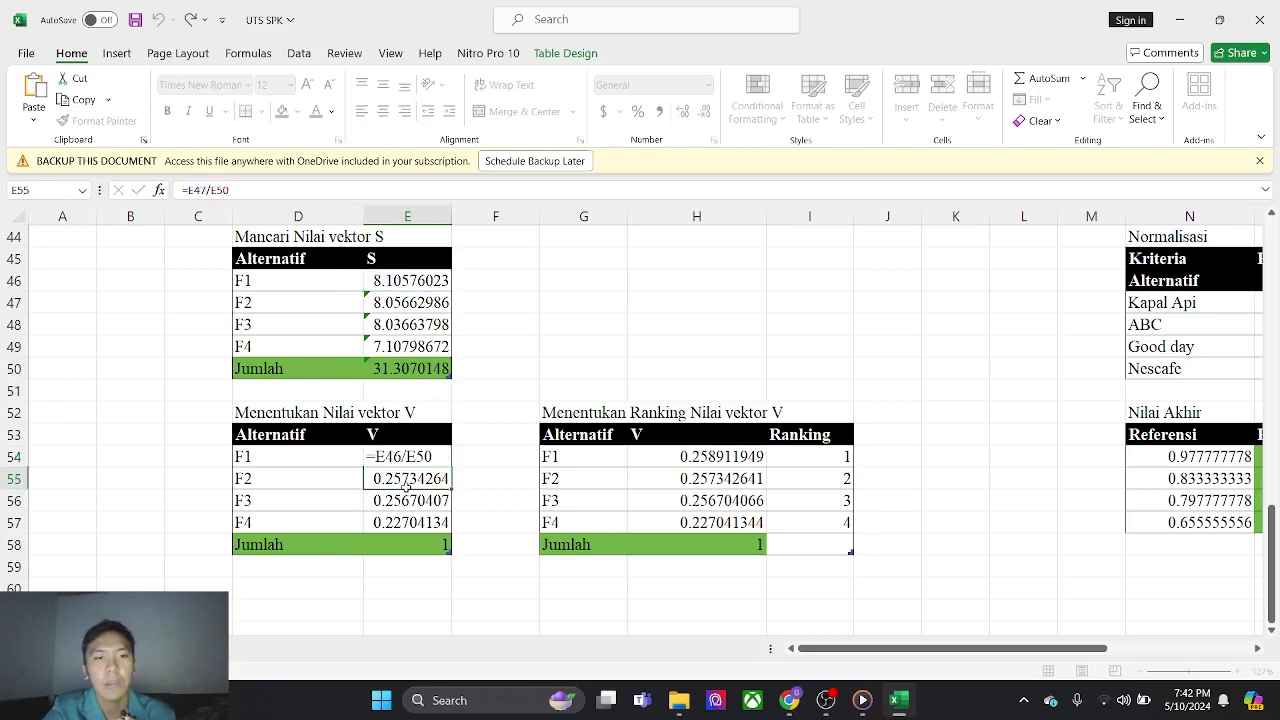
{"action": "key", "text": "Return"}
Check the vector V formulas of F3 and F4 against their S values and the Jumlah cell.
{"action": "scroll", "coordinate": [408, 450], "scroll_direction": "down", "scroll_amount": 1}
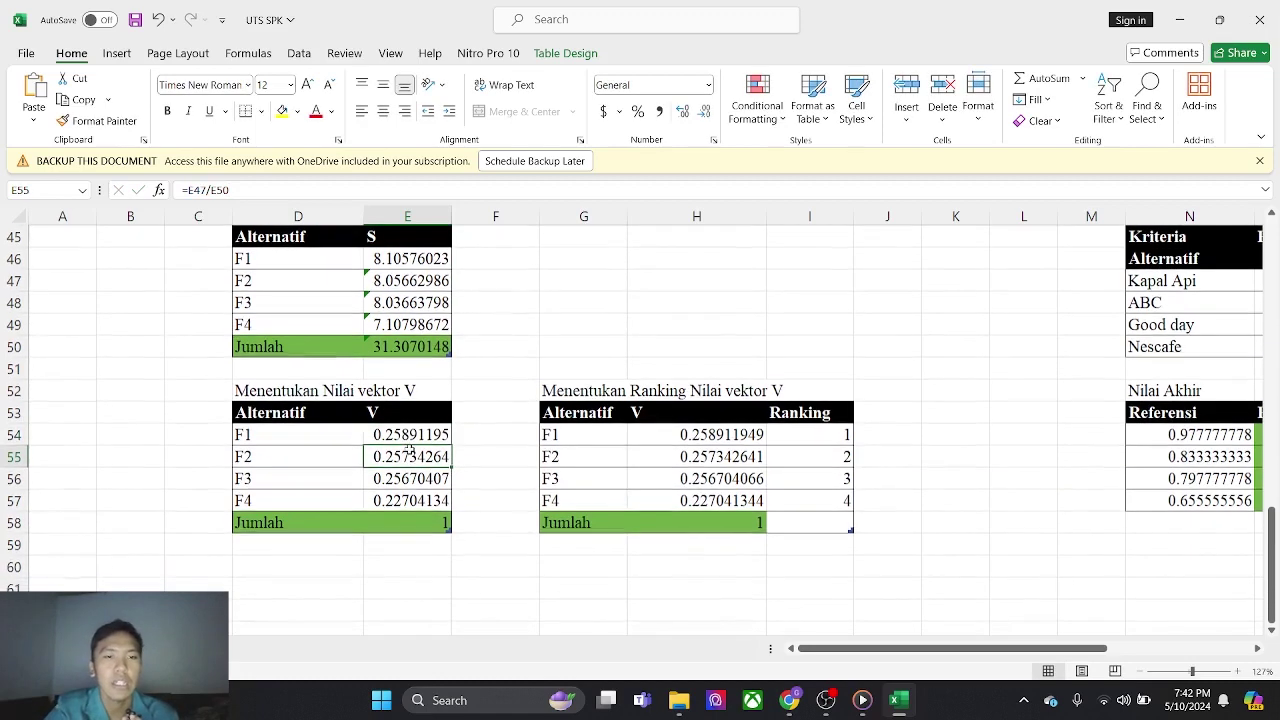
{"action": "left_click", "coordinate": [410, 476]}
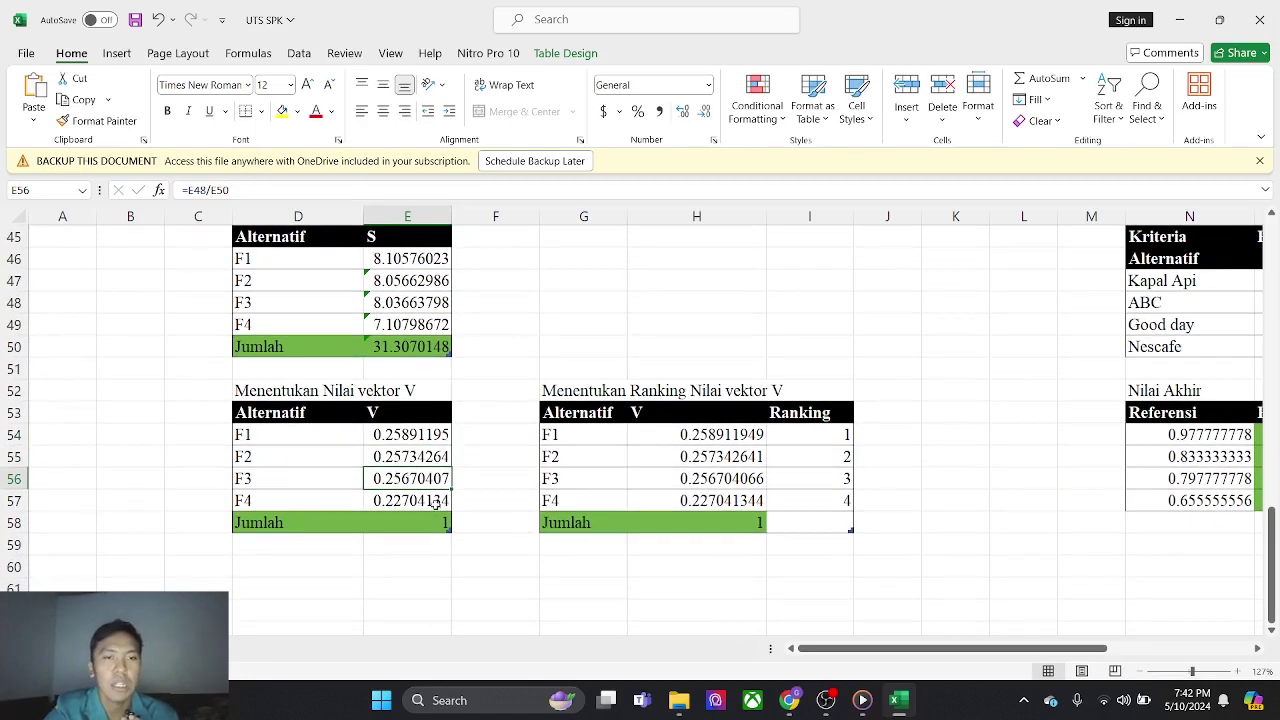
{"action": "left_click", "coordinate": [393, 185]}
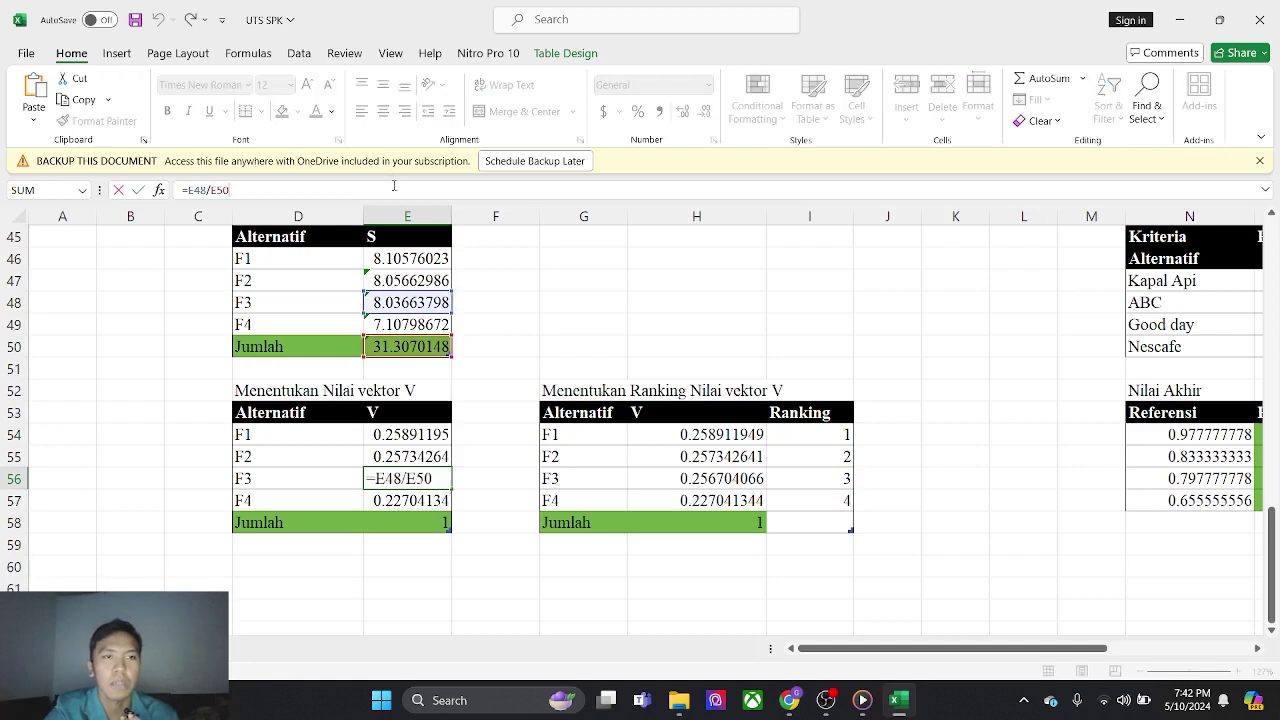
{"action": "left_click", "coordinate": [397, 326]}
{"action": "left_click", "coordinate": [410, 505]}
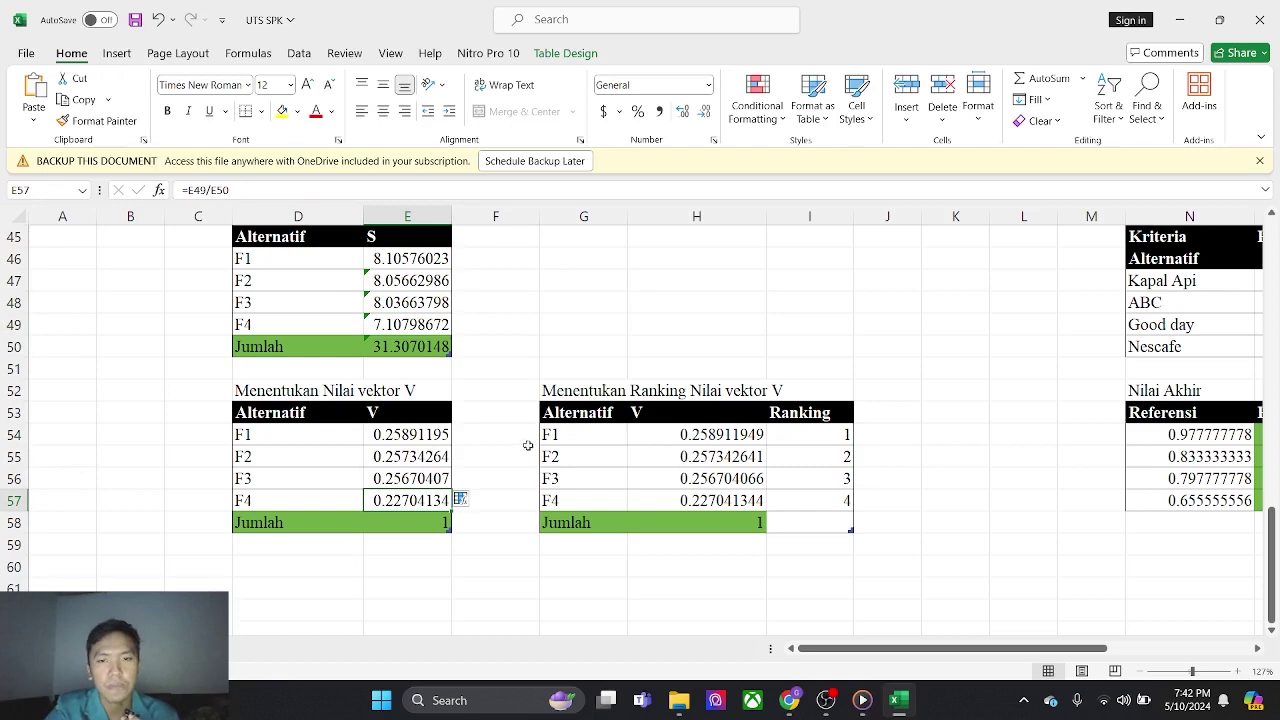
Review F1's V formula in the Menentukan Ranking Nilai vektor V table and the Ranking entries of F1 to F4.
{"action": "scroll", "coordinate": [520, 432], "scroll_direction": "down", "scroll_amount": 1}
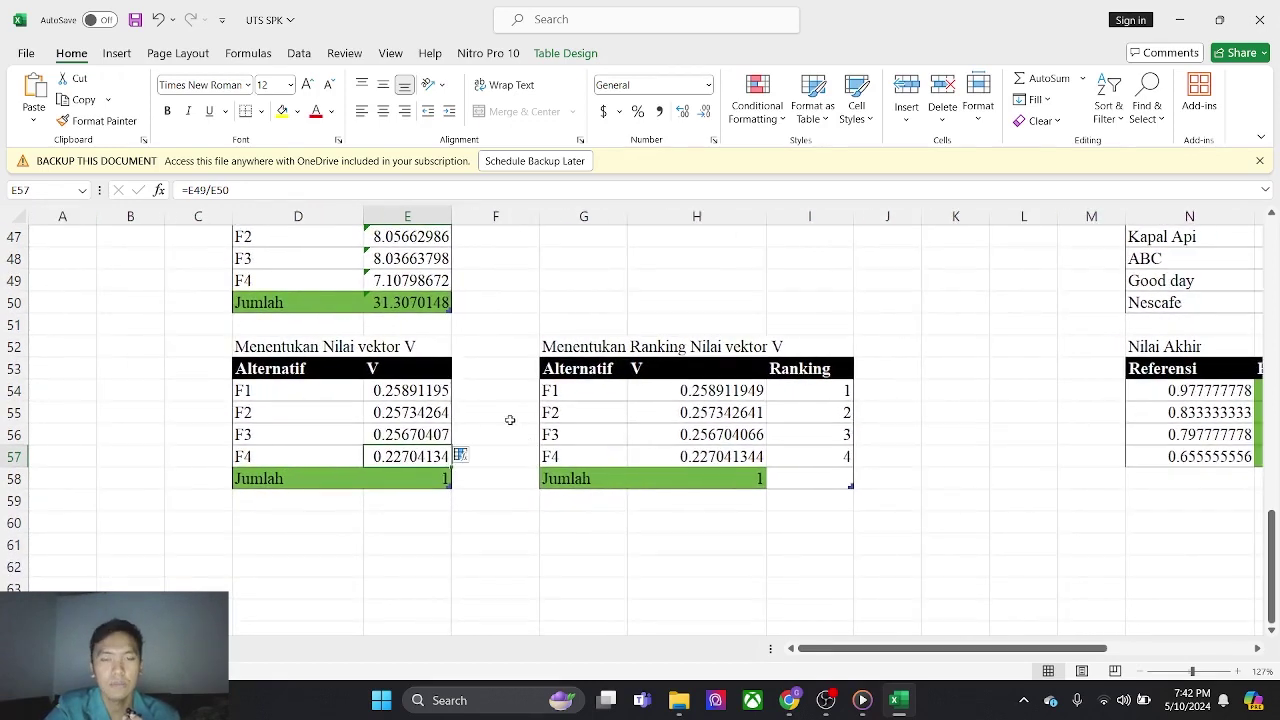
{"action": "left_click", "coordinate": [702, 395]}
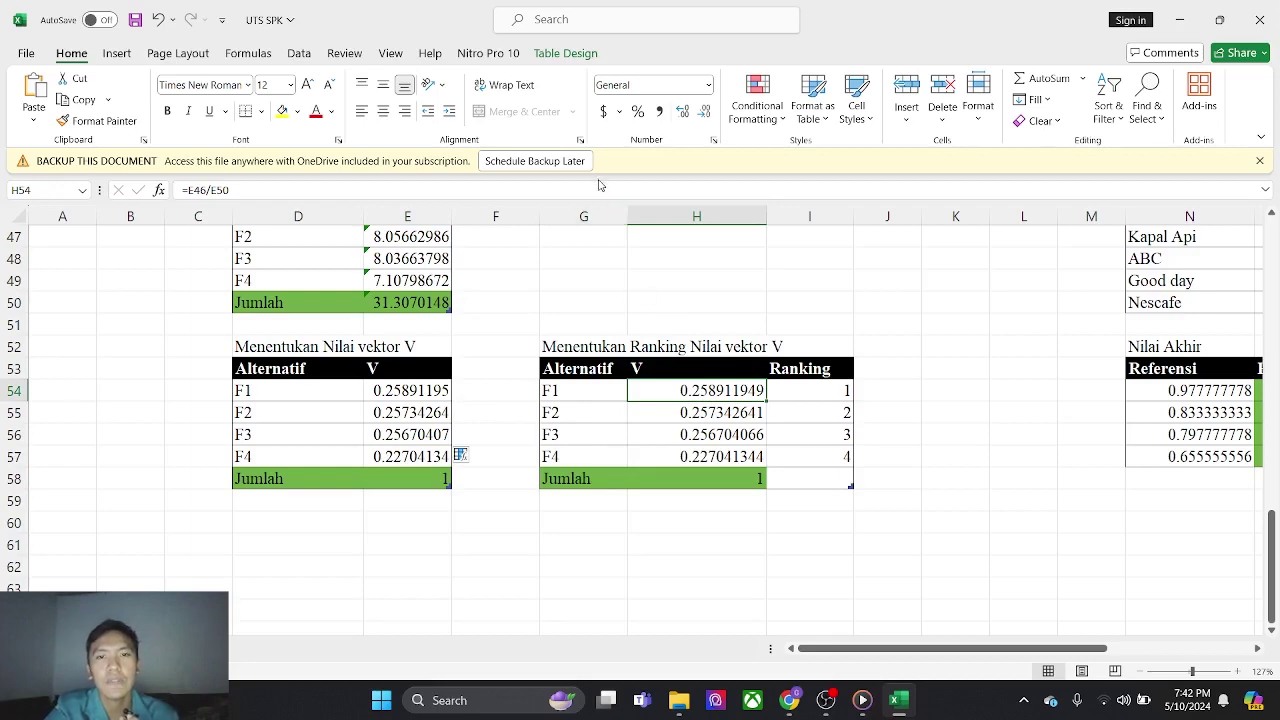
{"action": "scroll", "coordinate": [800, 274], "scroll_direction": "right", "scroll_amount": 1}
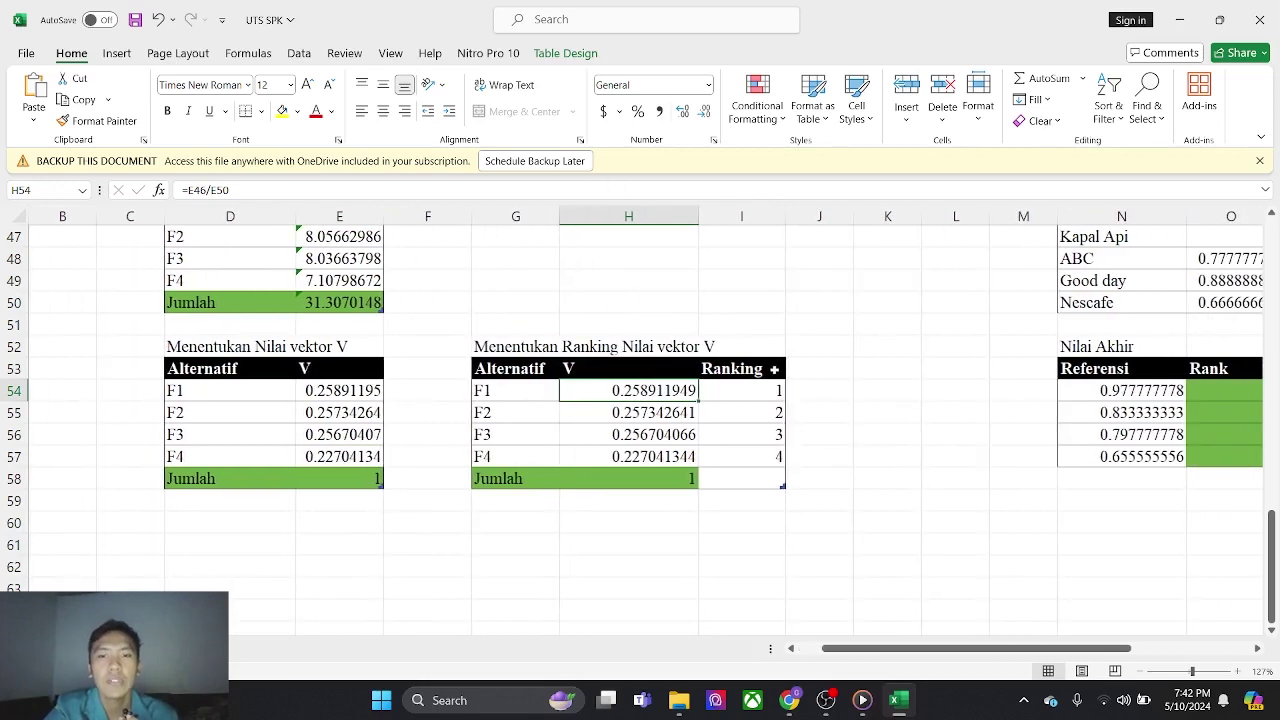
{"action": "left_click", "coordinate": [727, 397]}
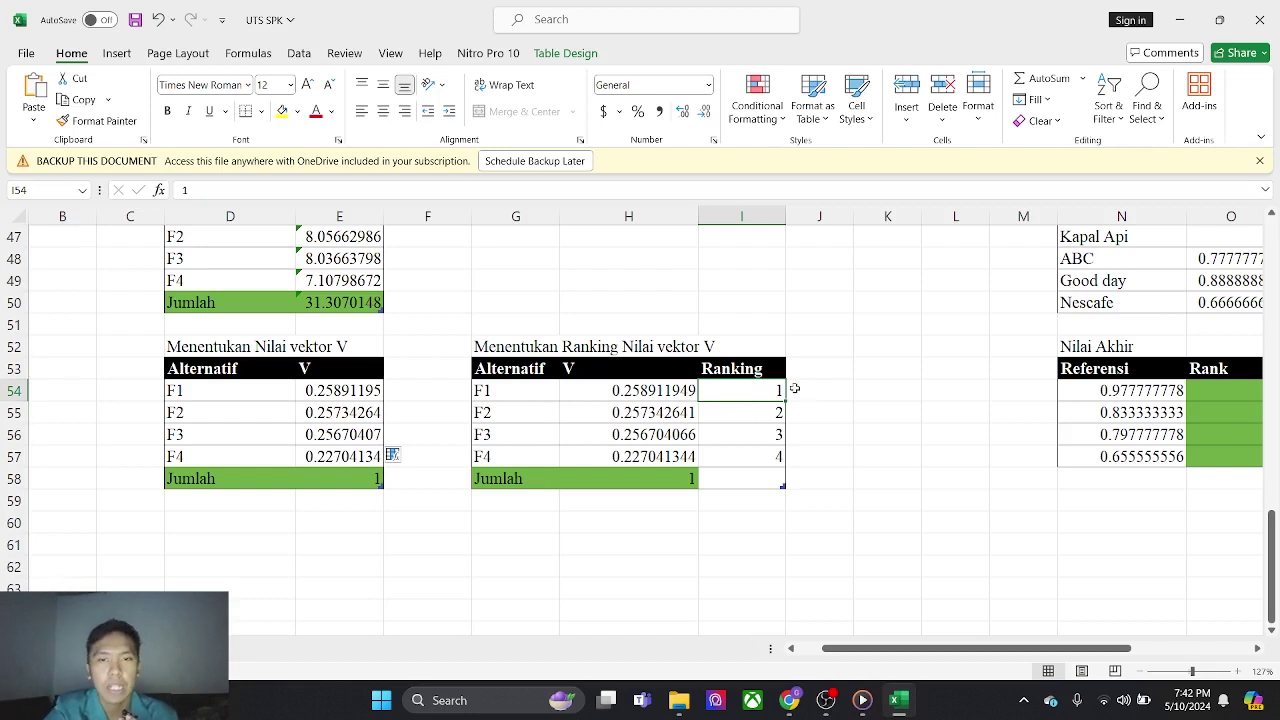
{"action": "left_click", "coordinate": [761, 419]}
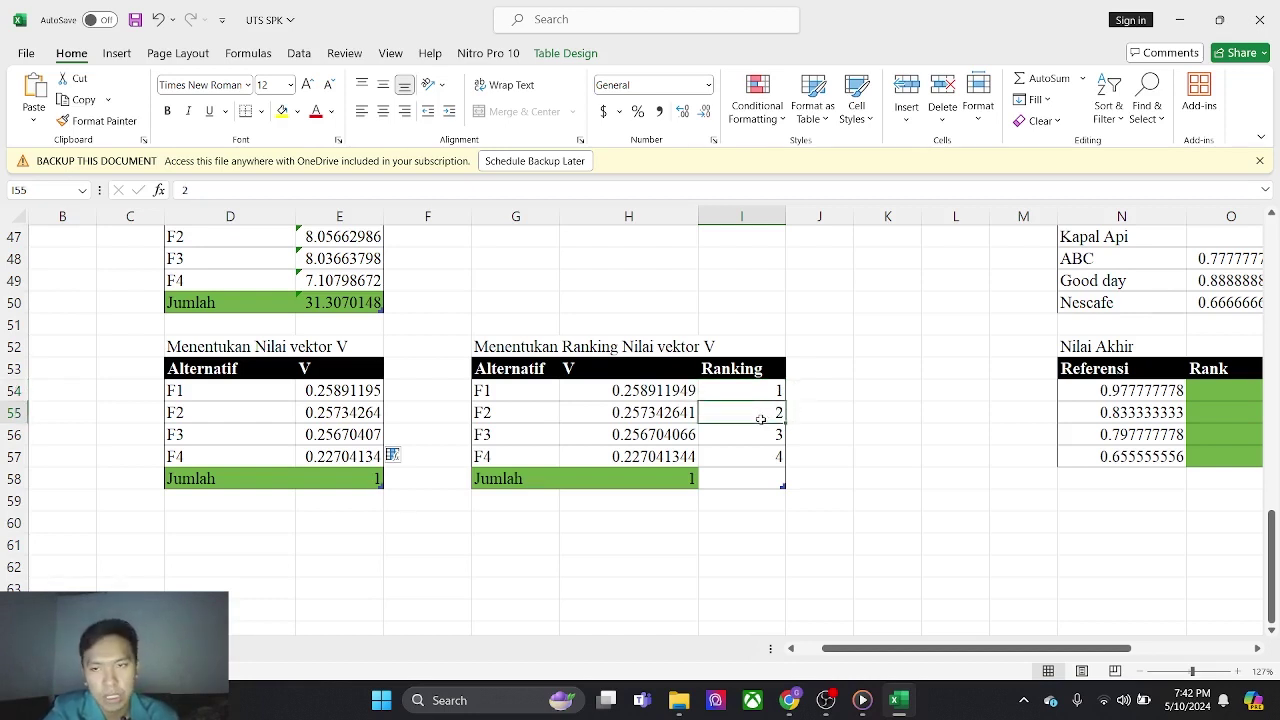
{"action": "left_click", "coordinate": [759, 434]}
{"action": "left_click", "coordinate": [761, 453]}
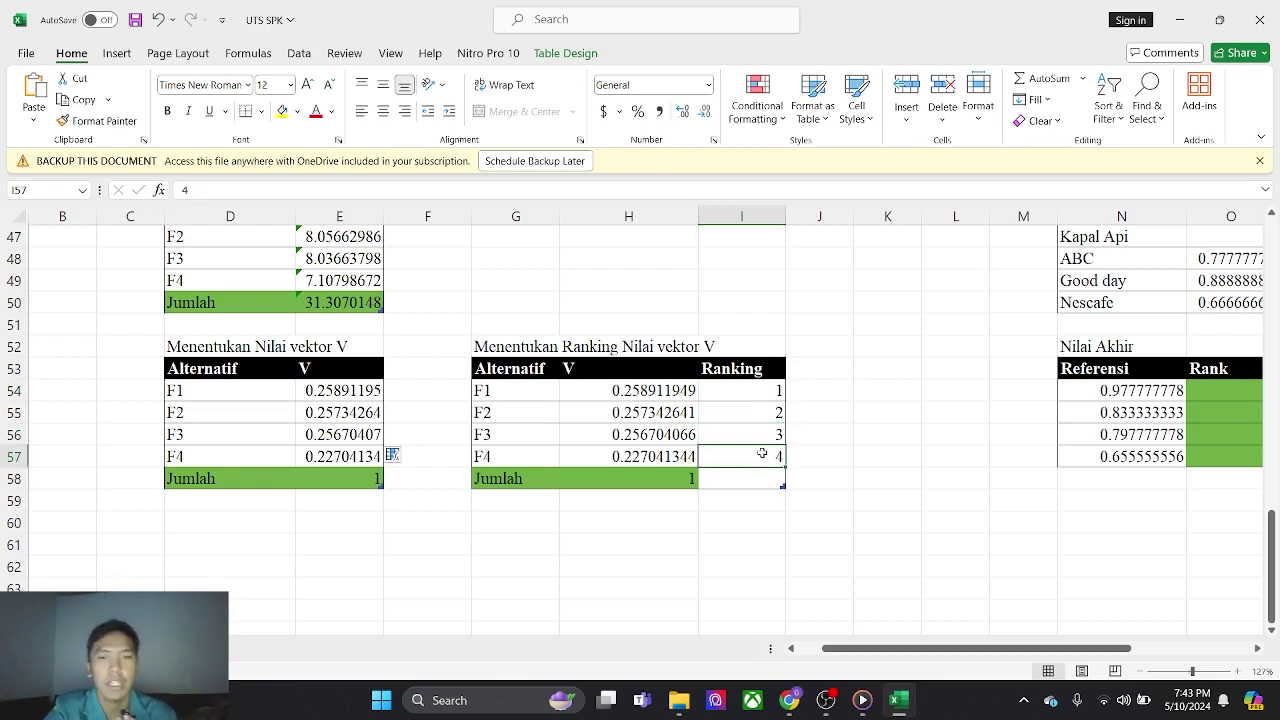
Review the V values of F1 to F4 in the ranking table and inspect the Jumlah sum formula over them.
{"action": "left_click", "coordinate": [614, 388]}
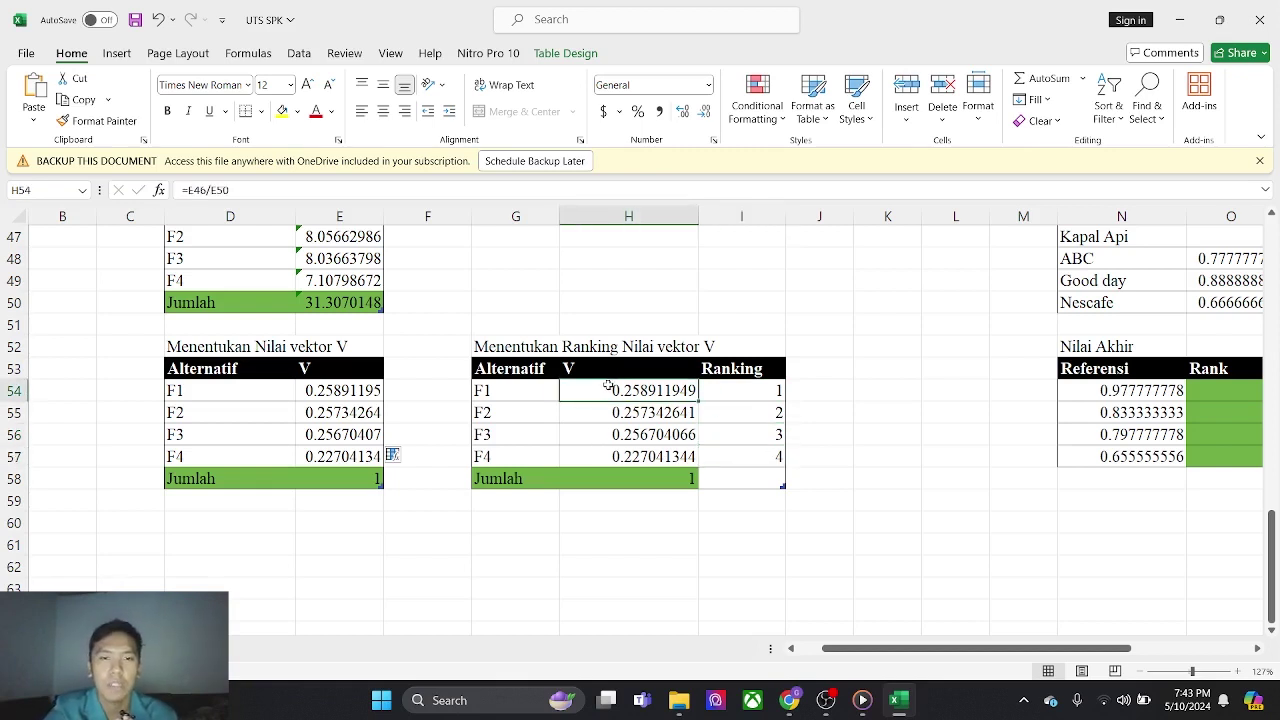
{"action": "left_click_drag", "start_coordinate": [608, 387], "coordinate": [648, 456]}
{"action": "left_click", "coordinate": [642, 482]}
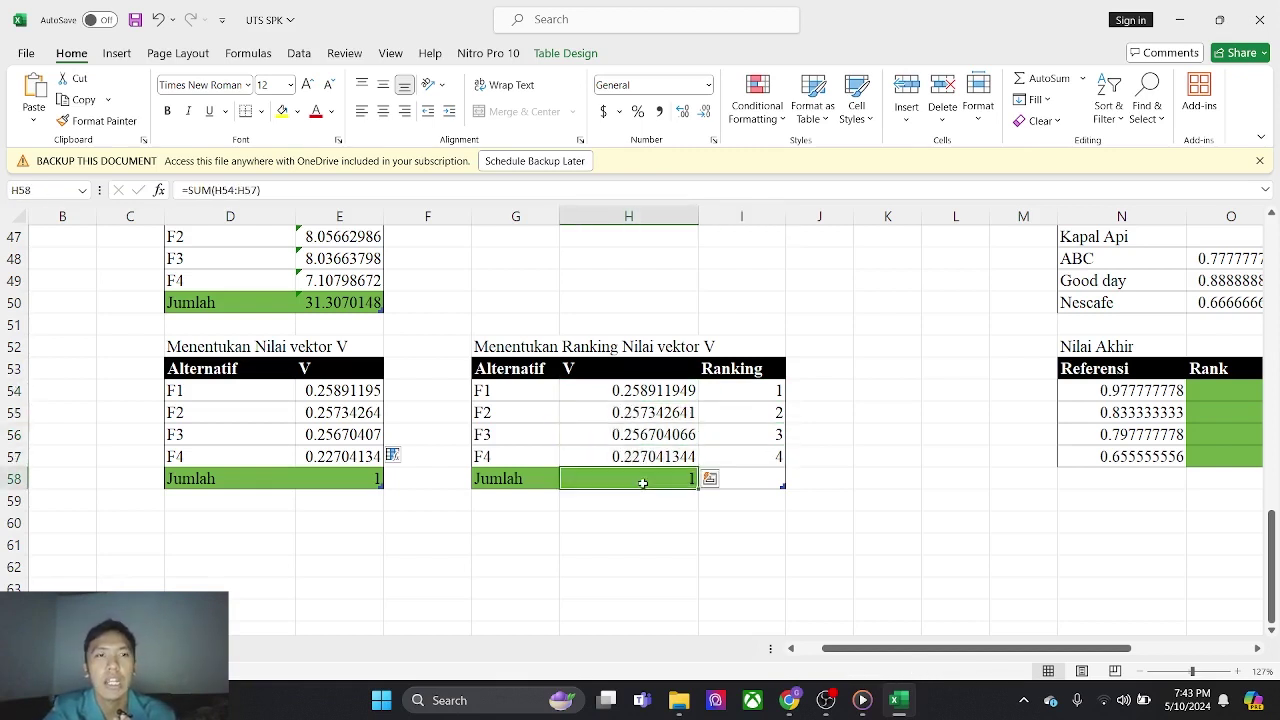
{"action": "left_click", "coordinate": [297, 189]}
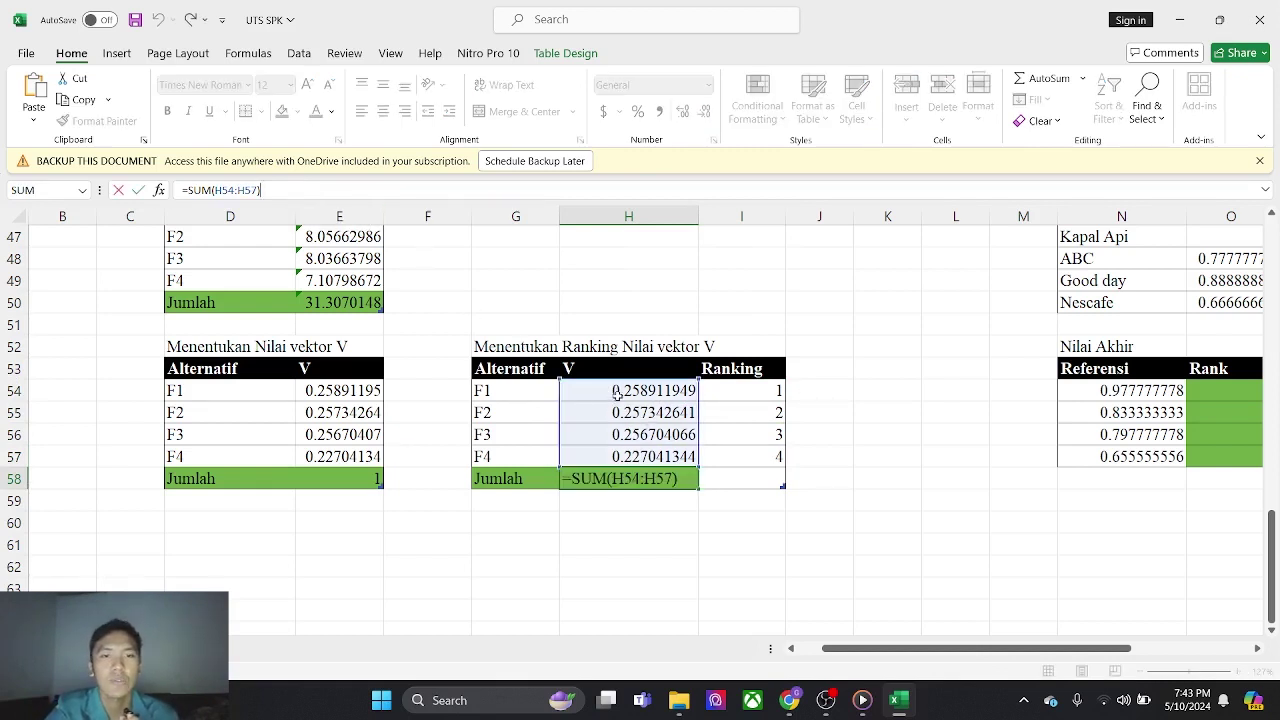
{"action": "left_click", "coordinate": [865, 409]}
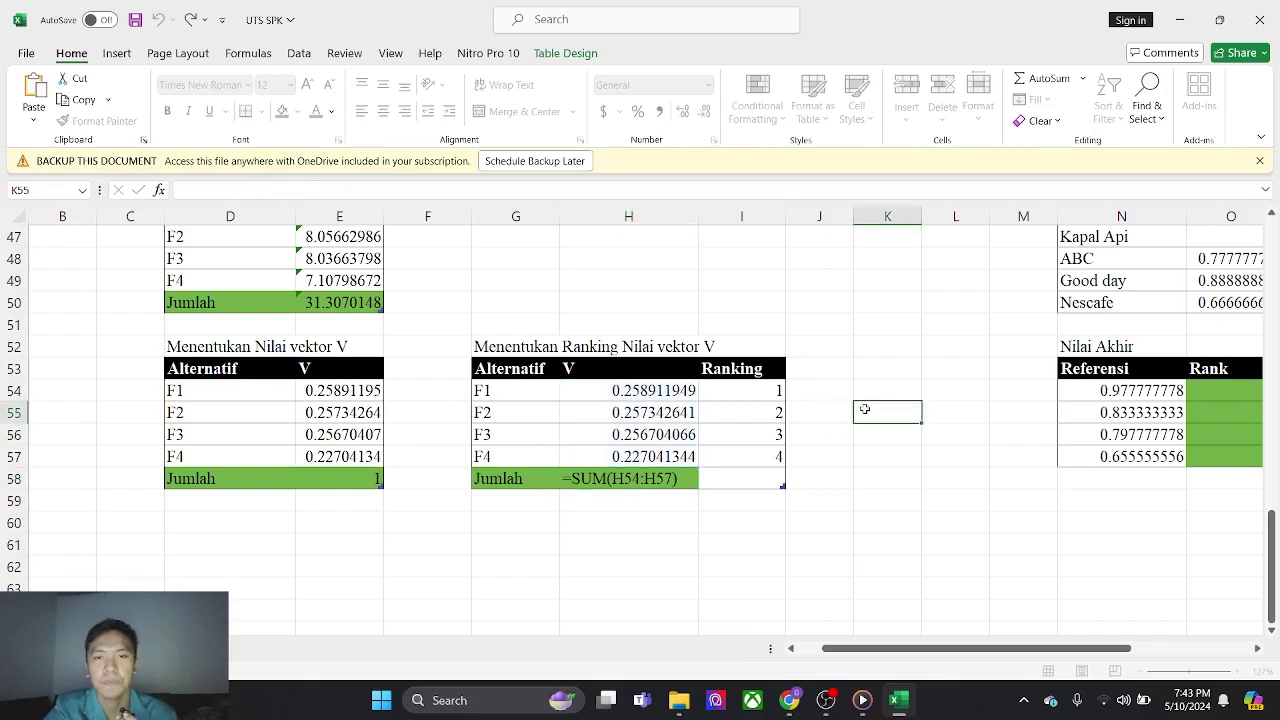
Compare the WP ranking of vector V with the SAW ranks in the Nilai Akhir table.
{"action": "scroll", "coordinate": [865, 409], "scroll_direction": "down", "scroll_amount": 5, "text": "ctrl"}
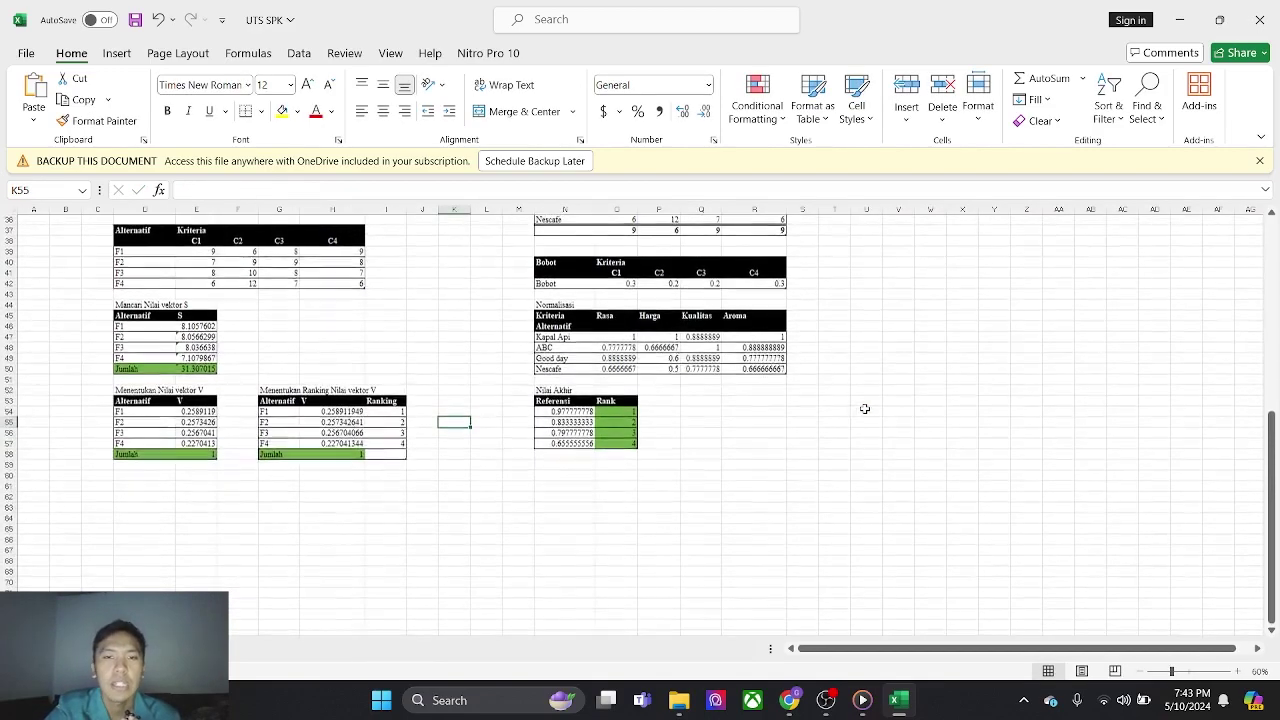
{"action": "scroll", "coordinate": [537, 461], "scroll_direction": "up", "scroll_amount": 3, "text": "ctrl"}
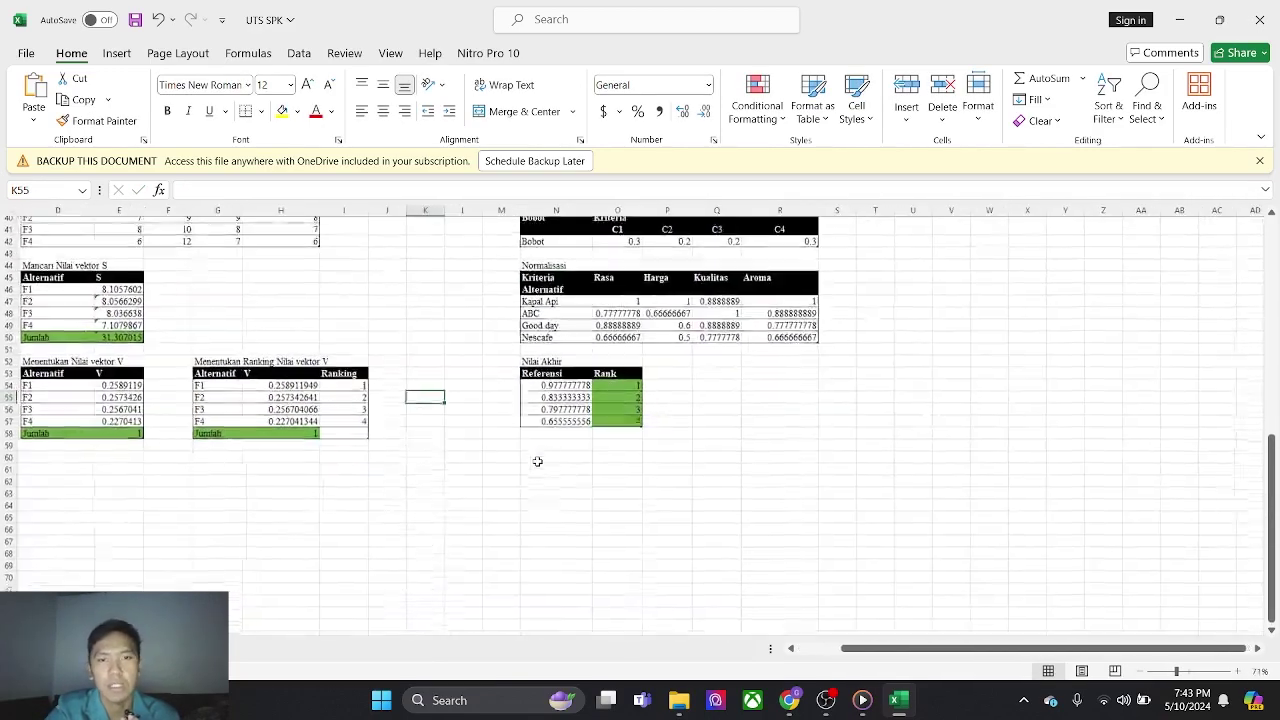
{"action": "scroll", "coordinate": [482, 450], "scroll_direction": "up", "scroll_amount": 2, "text": "ctrl"}
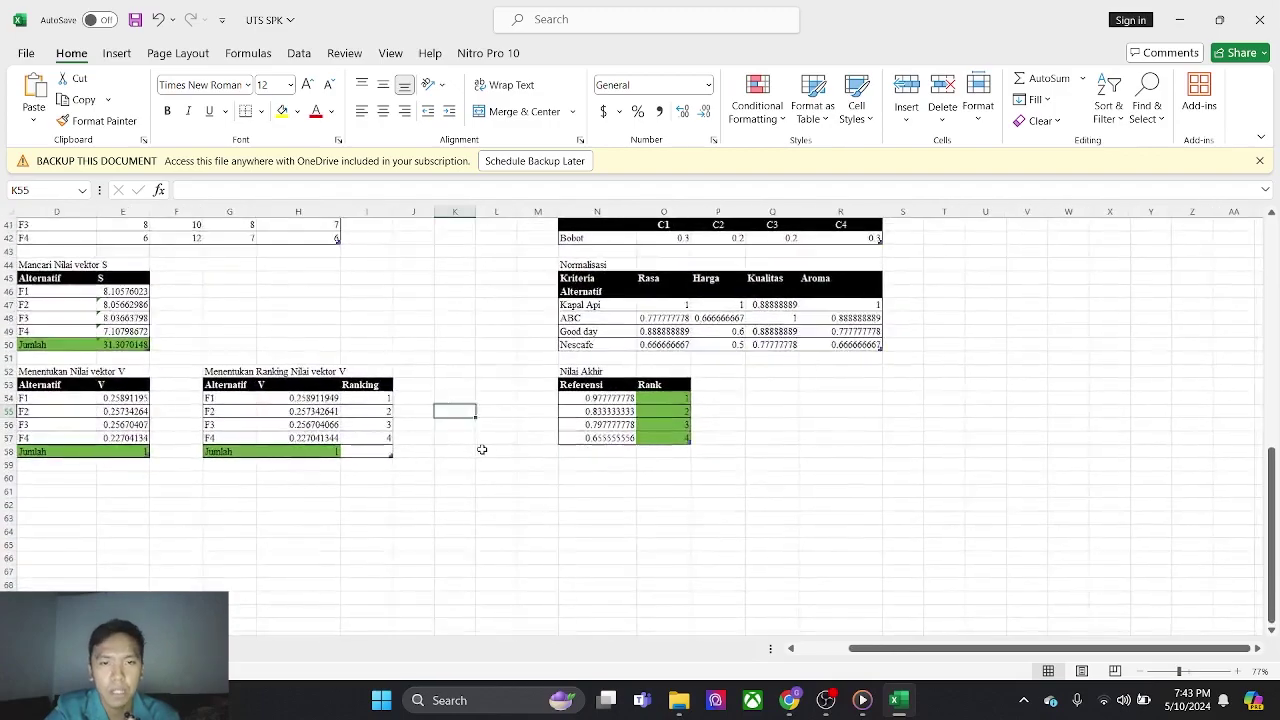
{"action": "scroll", "coordinate": [482, 450], "scroll_direction": "up", "scroll_amount": 1}
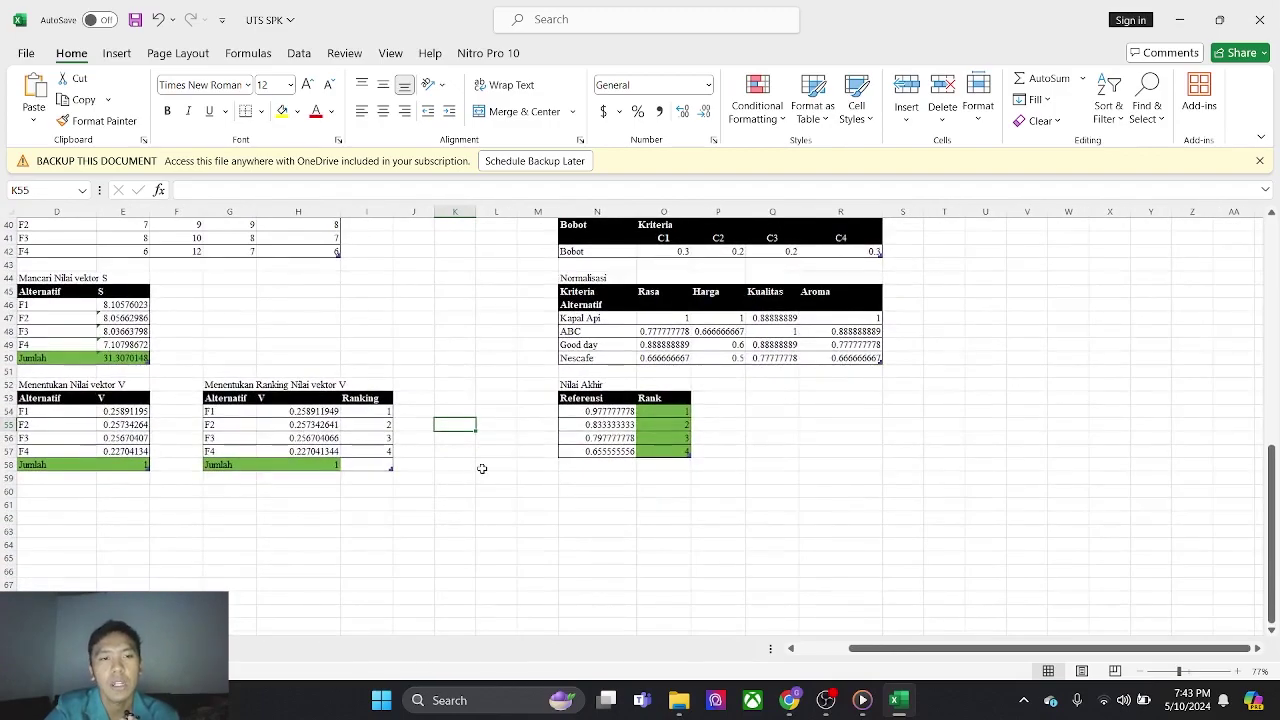
{"action": "scroll", "coordinate": [482, 466], "scroll_direction": "up", "scroll_amount": 3, "text": "ctrl"}
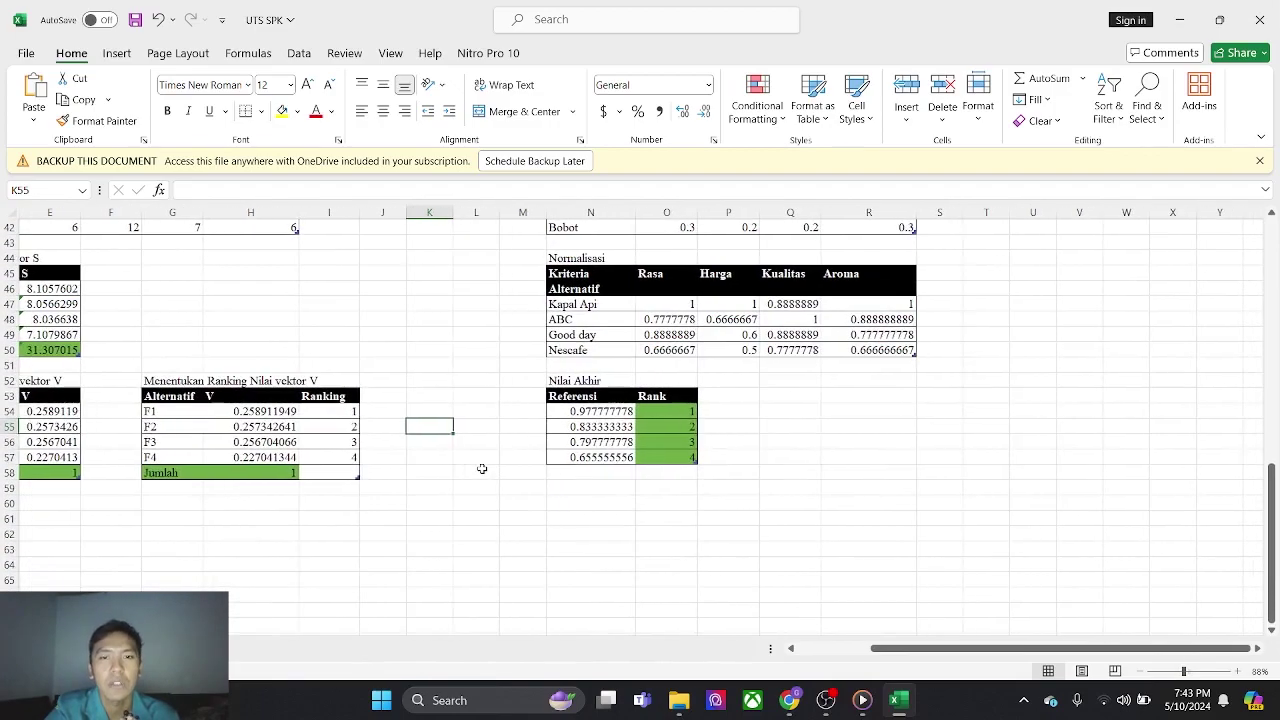
{"action": "scroll", "coordinate": [482, 468], "scroll_direction": "up", "scroll_amount": 2, "text": "ctrl"}
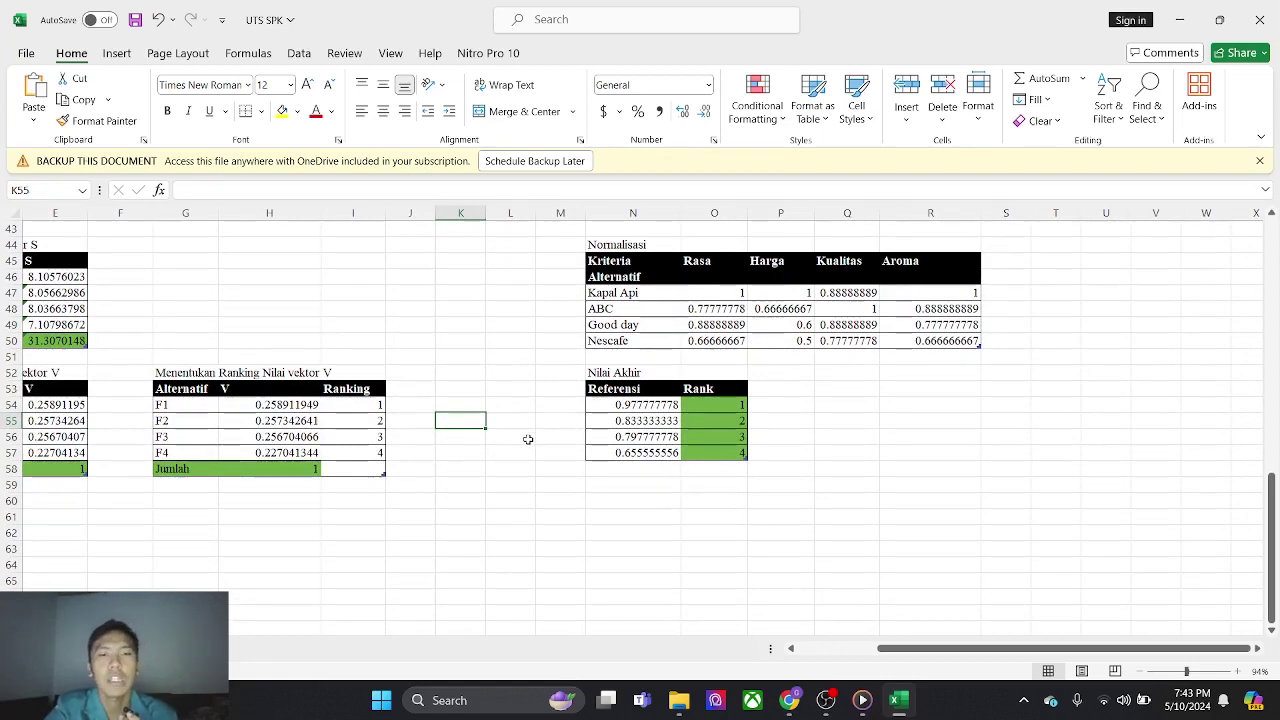
{"action": "scroll", "coordinate": [528, 439], "scroll_direction": "down", "scroll_amount": 3, "text": "ctrl"}
{"action": "scroll", "coordinate": [528, 439], "scroll_direction": "down", "scroll_amount": 1, "text": "ctrl"}
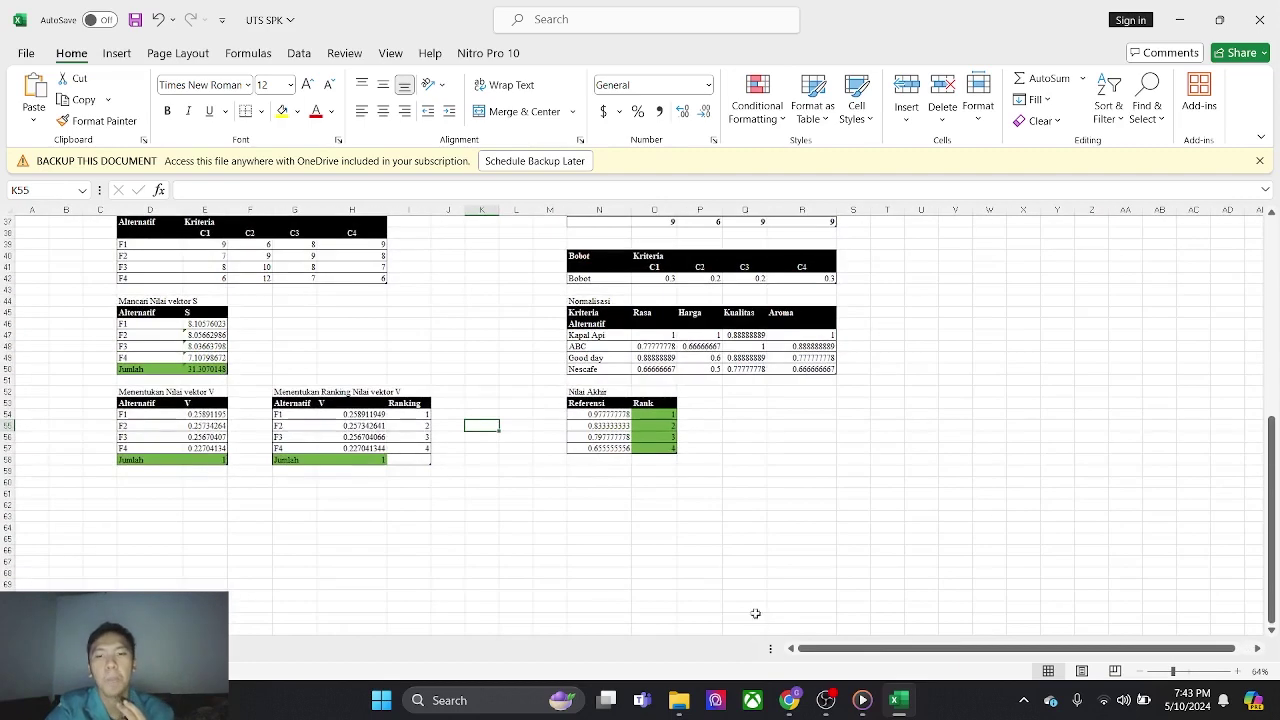
{"action": "mouse_move", "coordinate": [830, 698]}
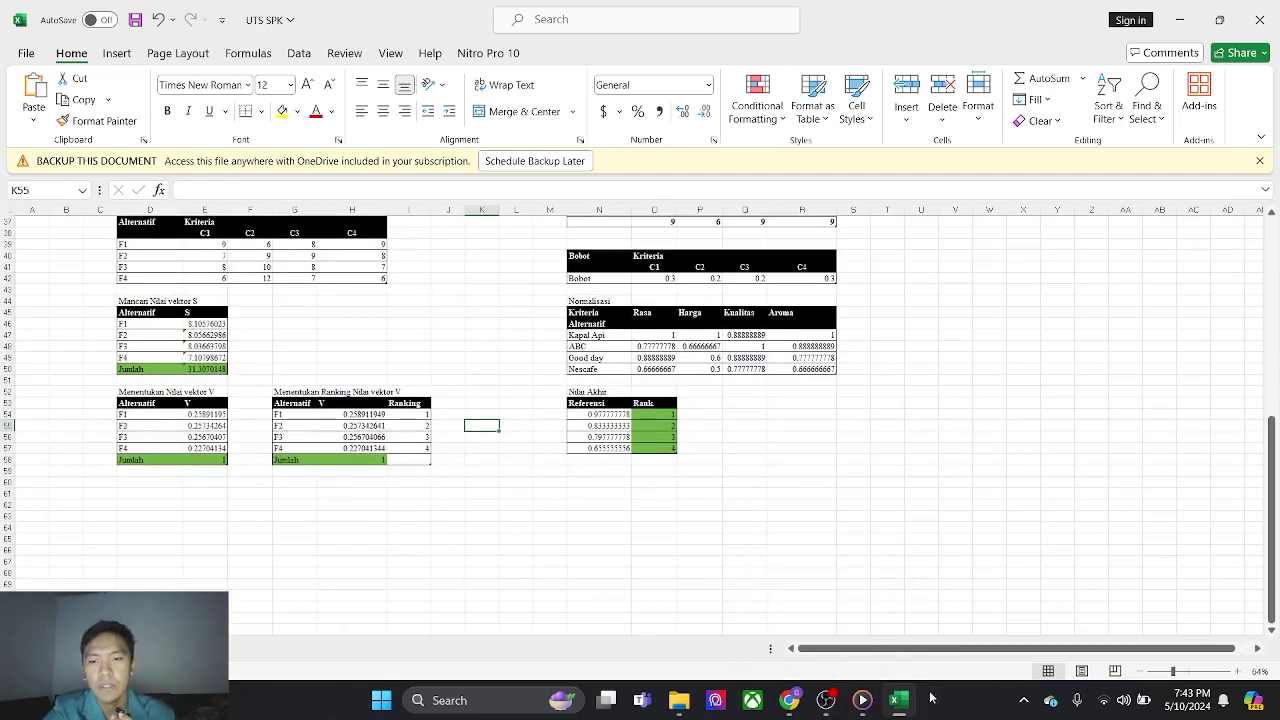